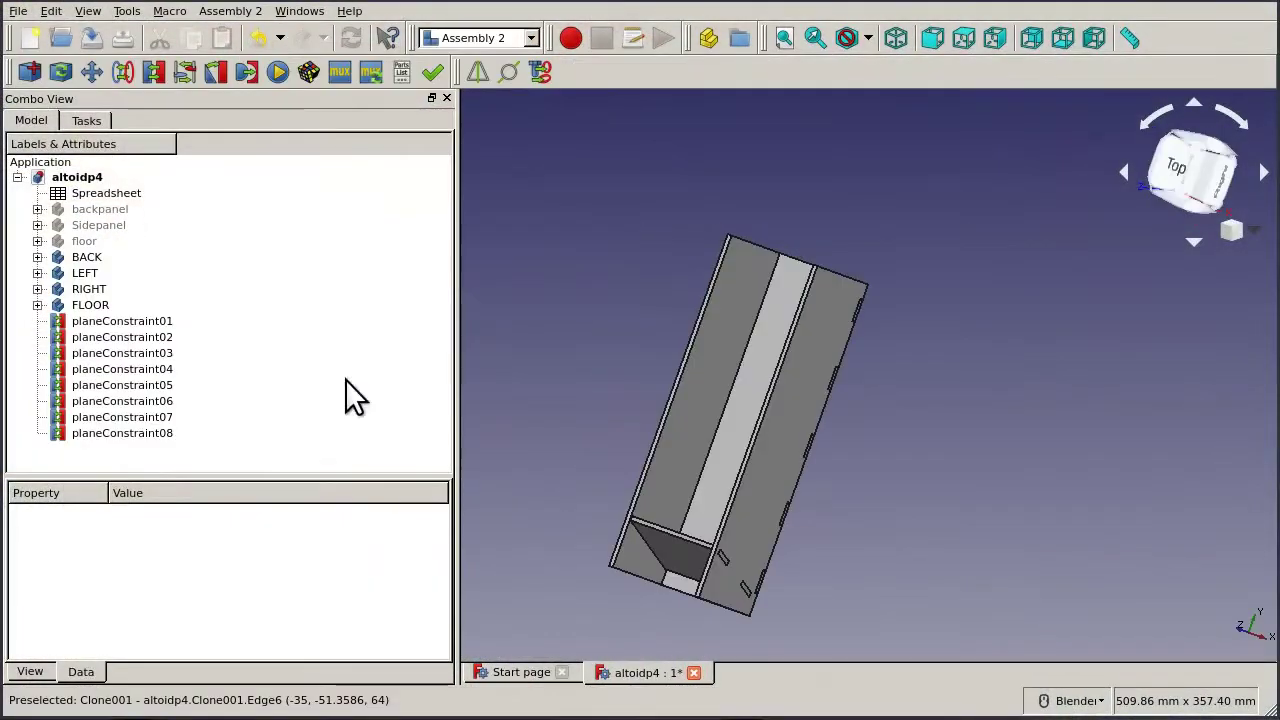
# Switch from the assembly workbench to the Path CNC workbench.
pyautogui.click(486, 40)
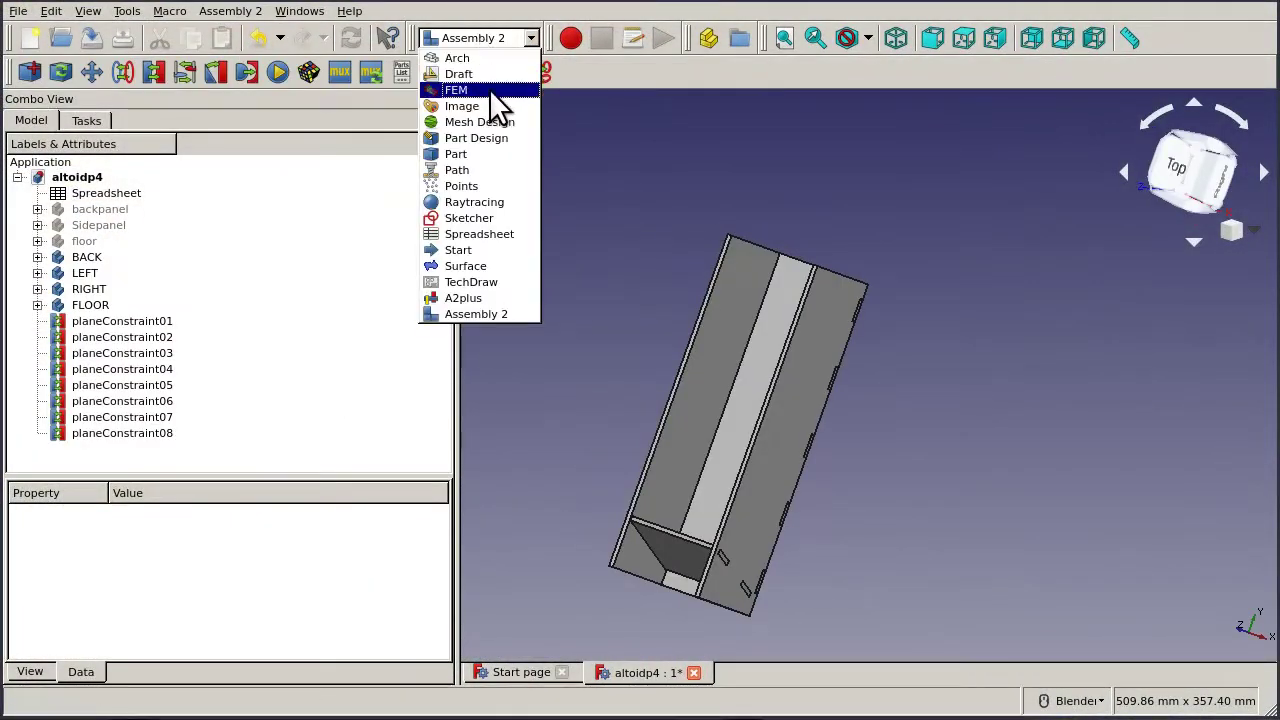
pyautogui.click(489, 170)
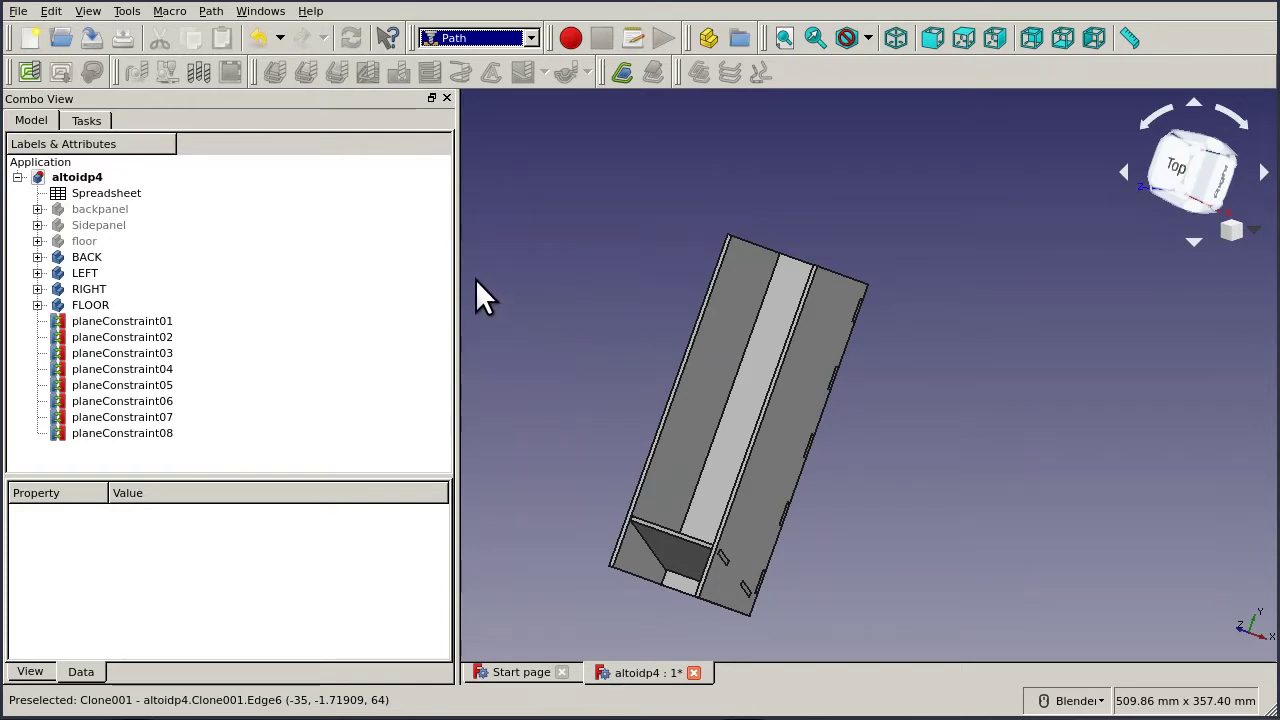
# Create a new Path job from the BACK, LEFT, RIGHT and FLOOR panels, keeping RIGHT included.
pyautogui.click(86, 257)
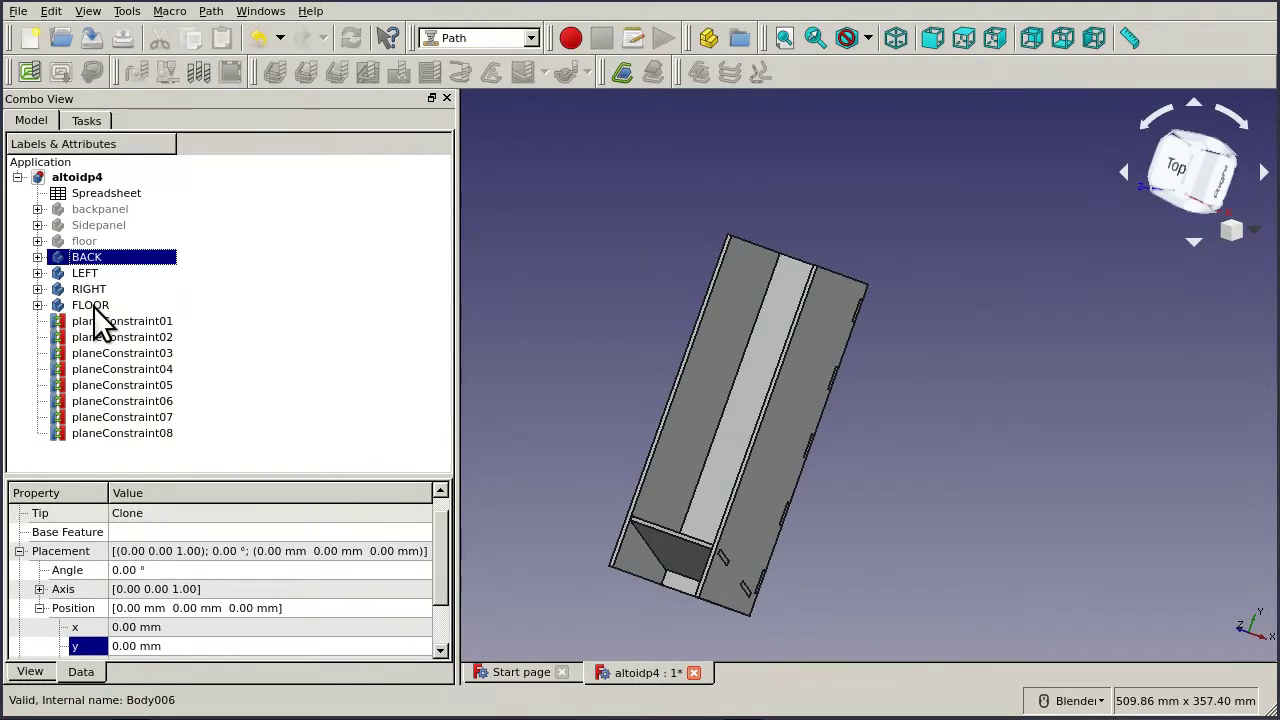
pyautogui.keyDown('shift'); pyautogui.click(95, 305); pyautogui.keyUp('shift')
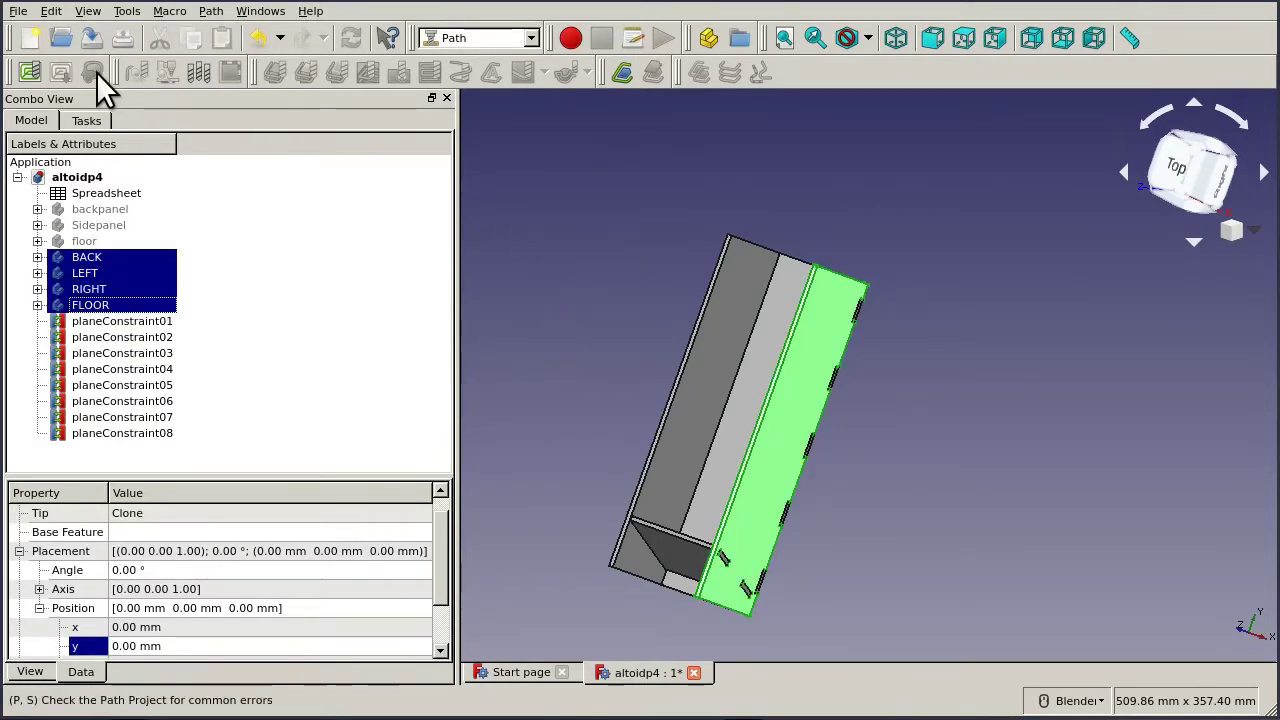
pyautogui.click(30, 68)
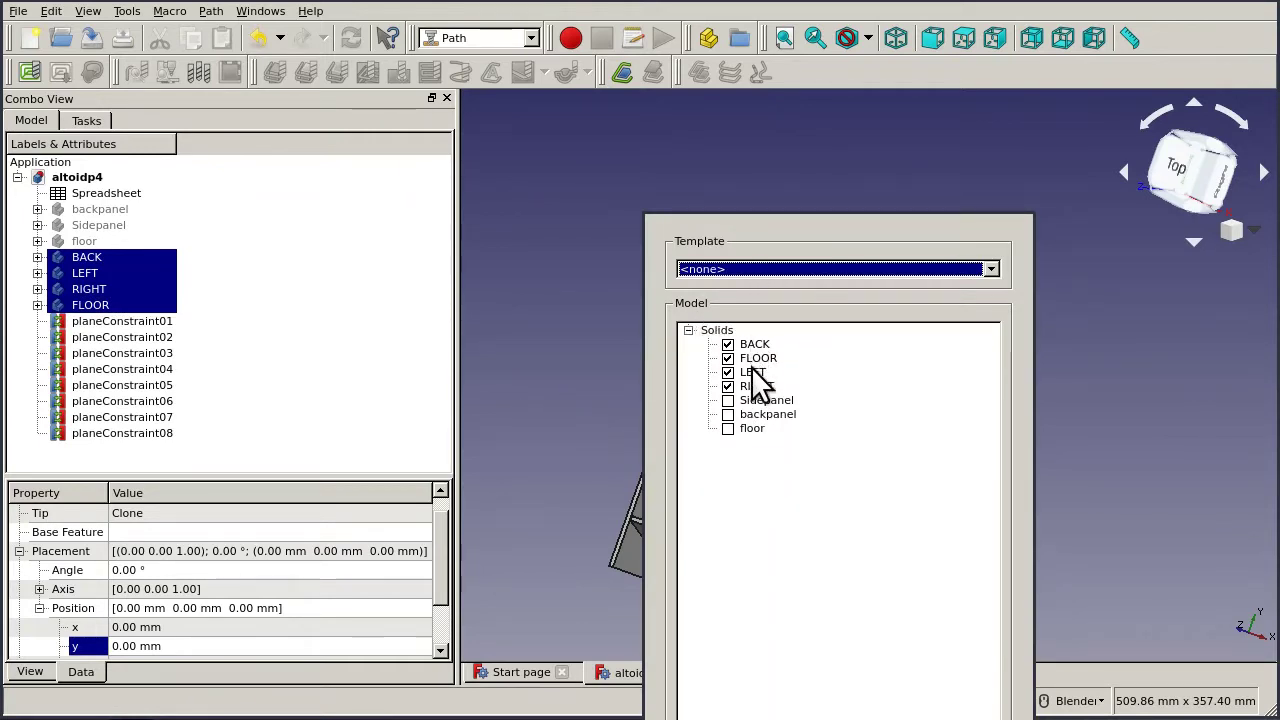
pyautogui.click(728, 386)
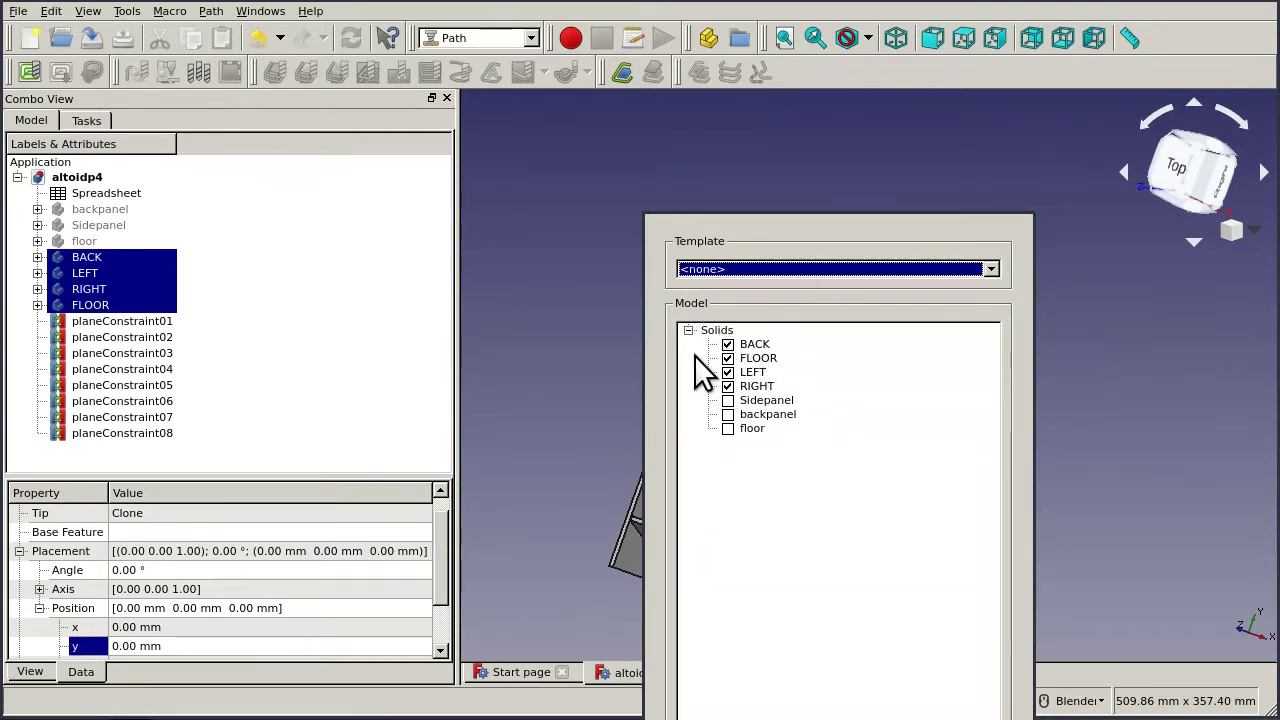
# Base the job on the laseracrylic template and confirm it.
pyautogui.click(800, 259)
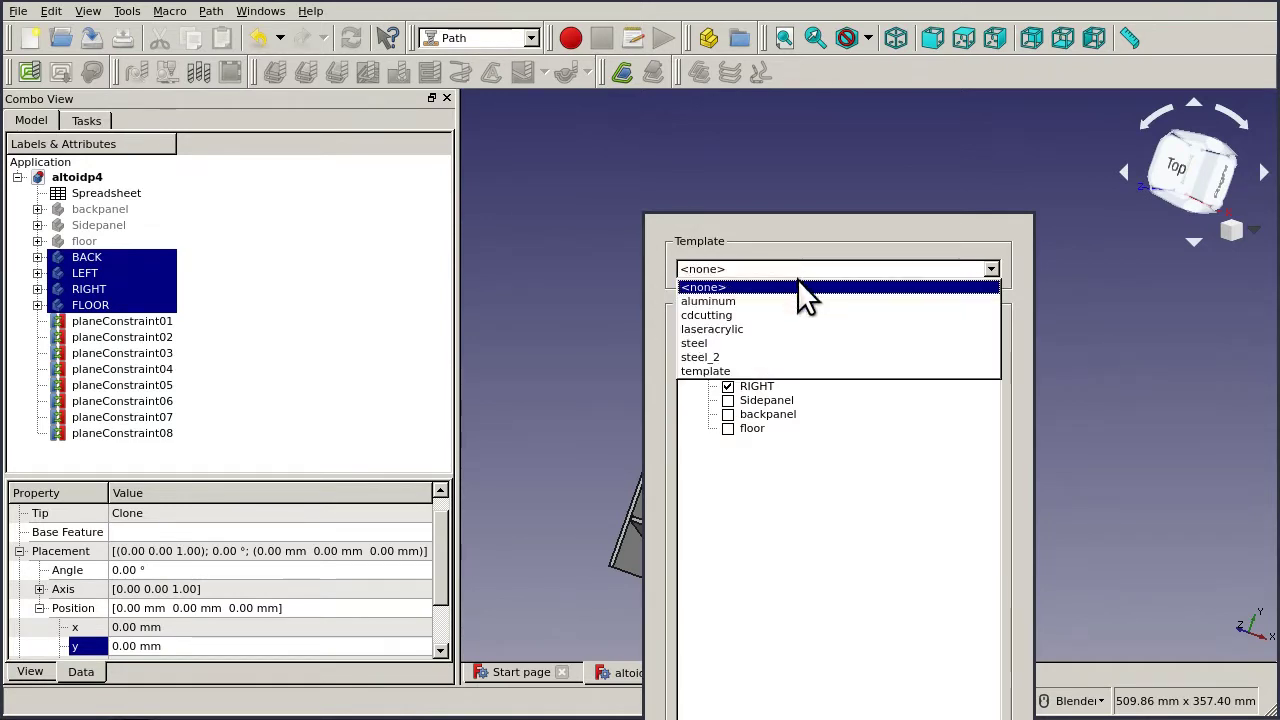
pyautogui.click(781, 328)
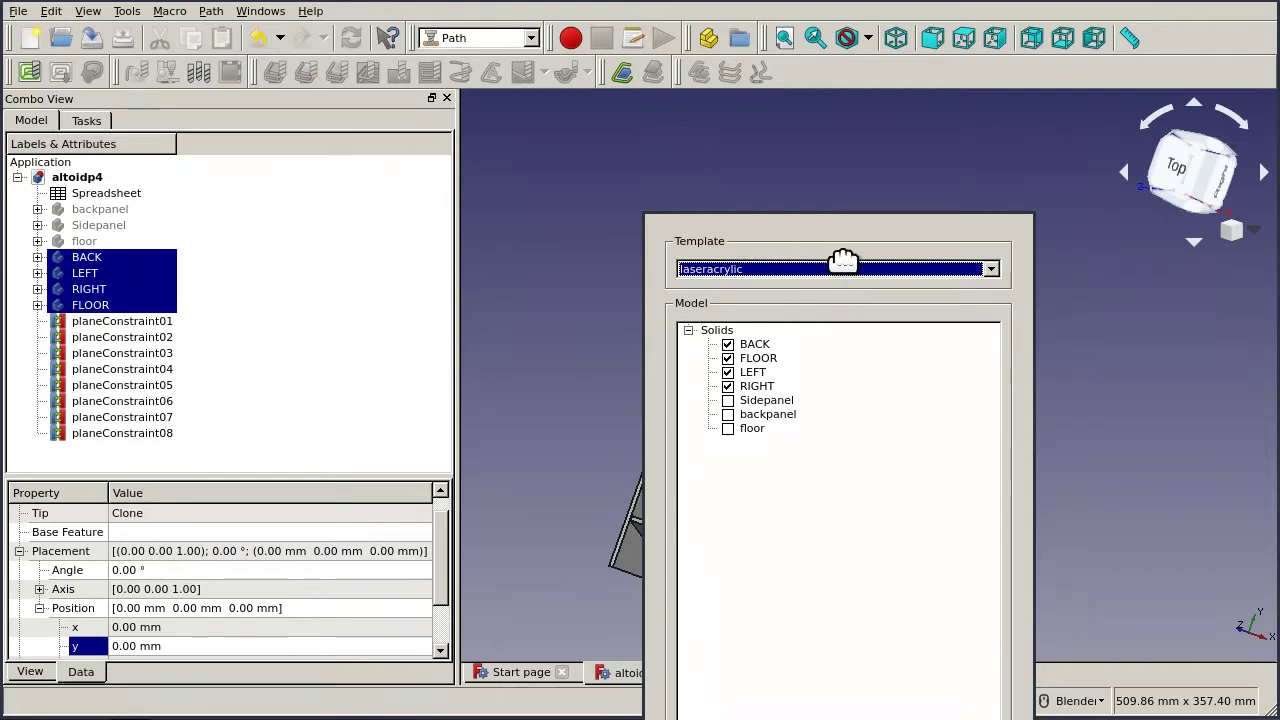
pyautogui.keyDown('alt'); pyautogui.moveTo(843, 256); pyautogui.dragTo(846, 157); pyautogui.keyUp('alt')
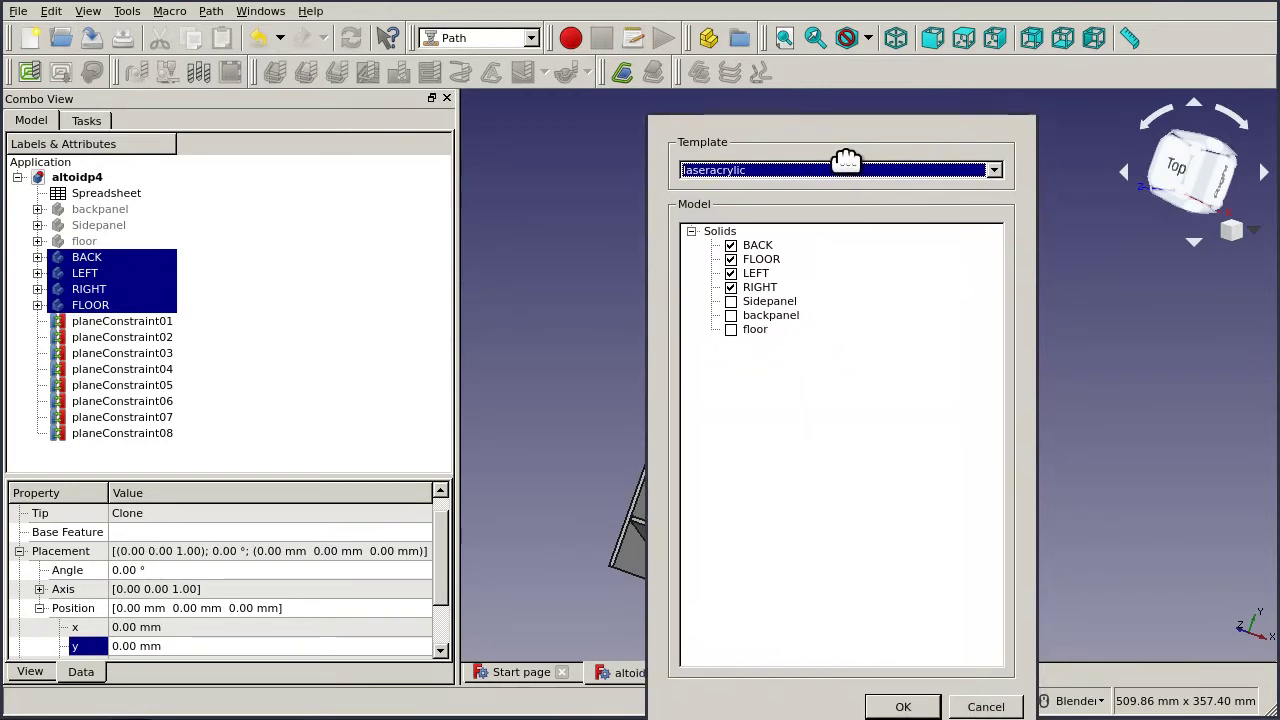
pyautogui.click(912, 702)
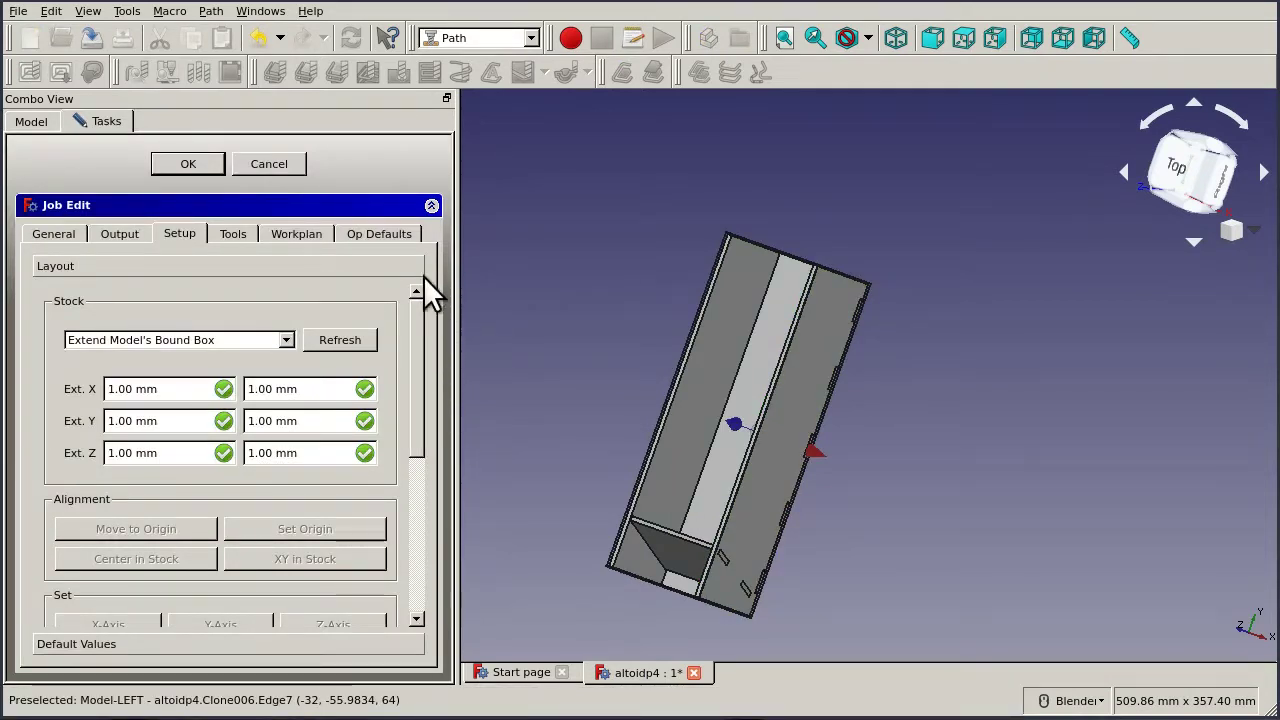
# Zoom and orbit around the box to inspect the job stock from several angles.
pyautogui.scroll(-2, 552, 245)
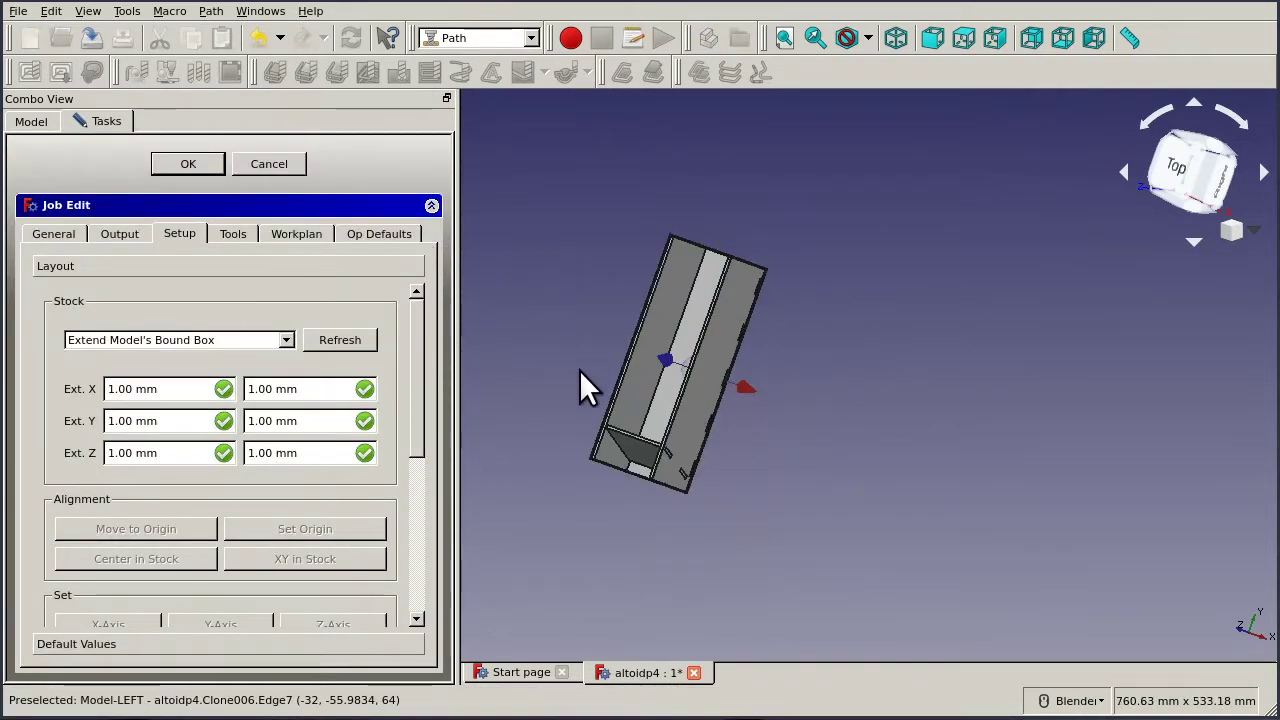
pyautogui.scroll(10, 592, 442)
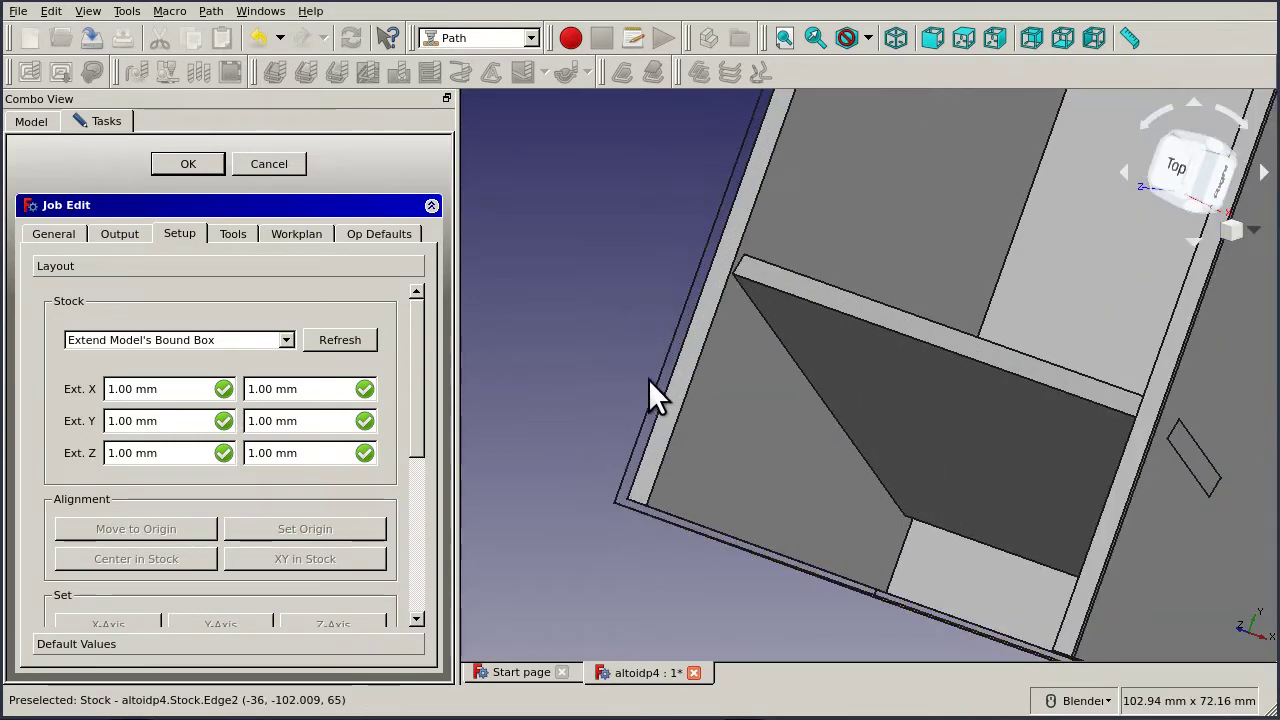
pyautogui.moveTo(650, 385)
pyautogui.mouseDown(button='middle')
pyautogui.moveTo(652, 356)
pyautogui.moveTo(661, 365)
pyautogui.mouseUp(button='middle')
pyautogui.scroll(-10, 661, 365)
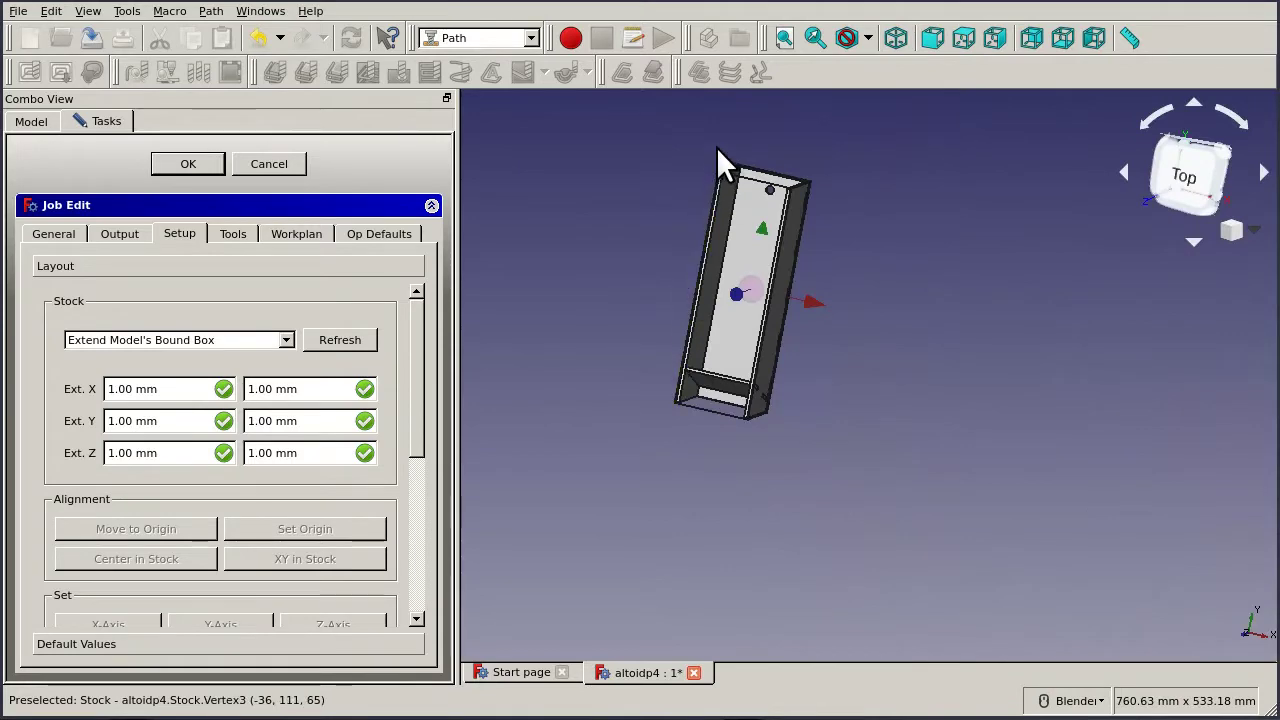
pyautogui.scroll(4, 750, 160)
pyautogui.scroll(2, 790, 165)
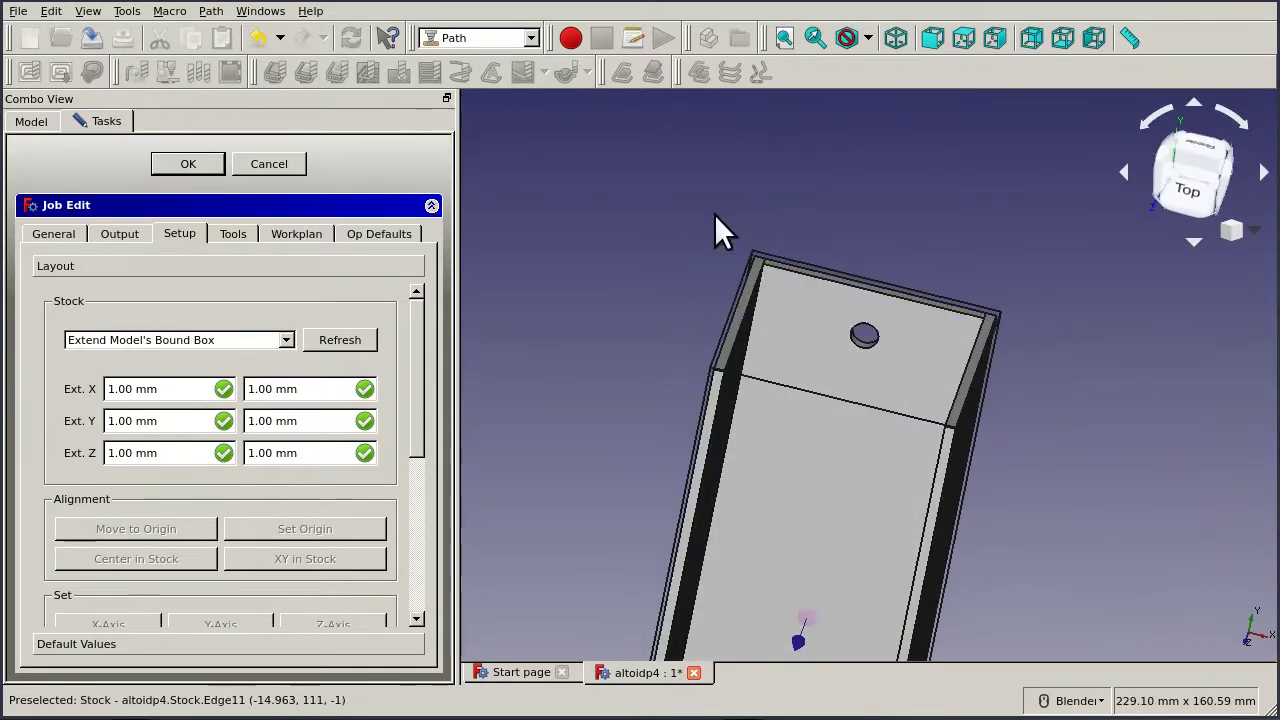
pyautogui.moveTo(676, 335); pyautogui.dragTo(660, 259, button='middle')
pyautogui.scroll(-6, 660, 259)
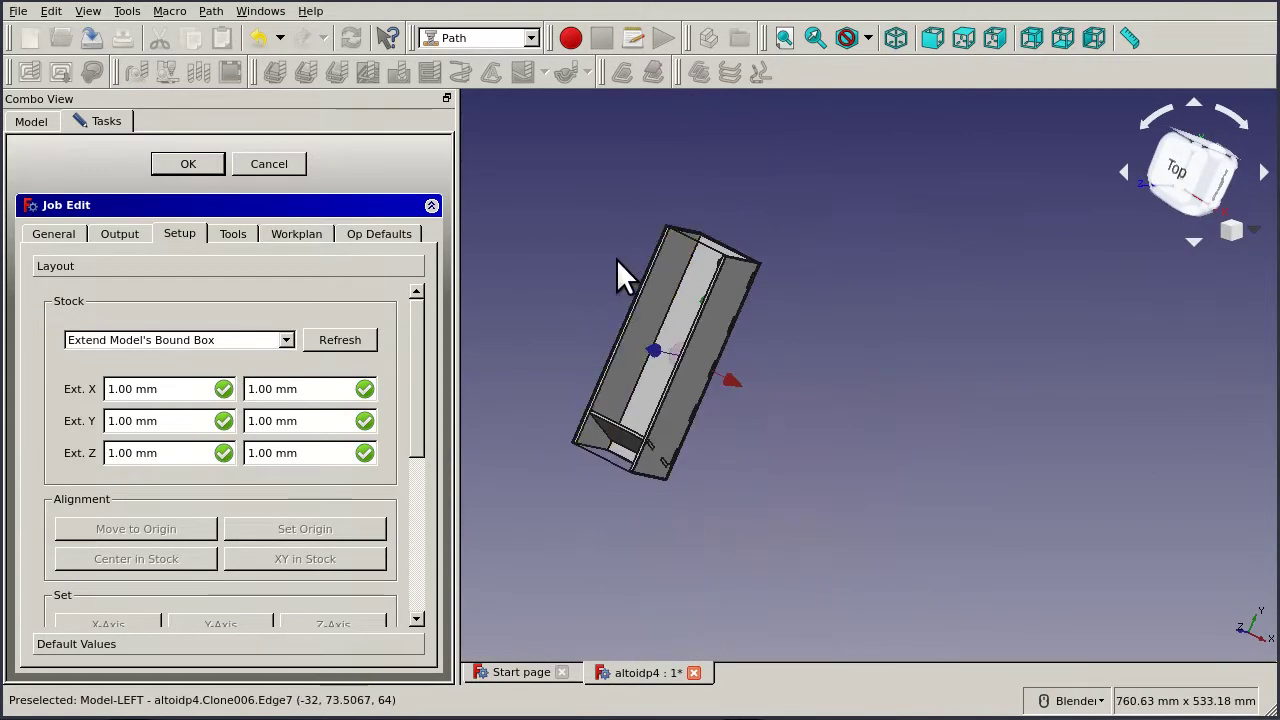
pyautogui.scroll(2, 579, 280)
# Turn the box upright and select the long right-side panel.
pyautogui.moveTo(579, 275); pyautogui.dragTo(583, 283, button='middle')
pyautogui.moveTo(631, 240); pyautogui.dragTo(619, 302, button='middle')
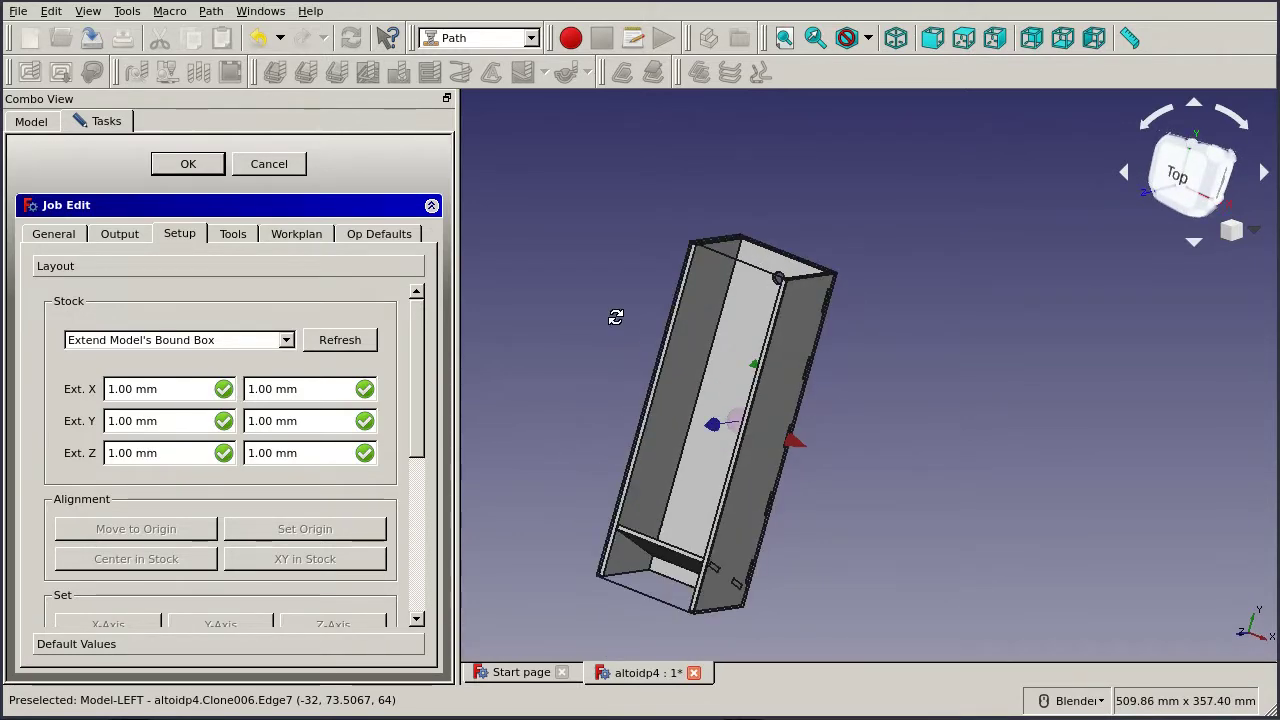
pyautogui.moveTo(615, 317); pyautogui.dragTo(605, 323, button='middle')
pyautogui.scroll(-9, 605, 323)
pyautogui.scroll(7, 565, 345)
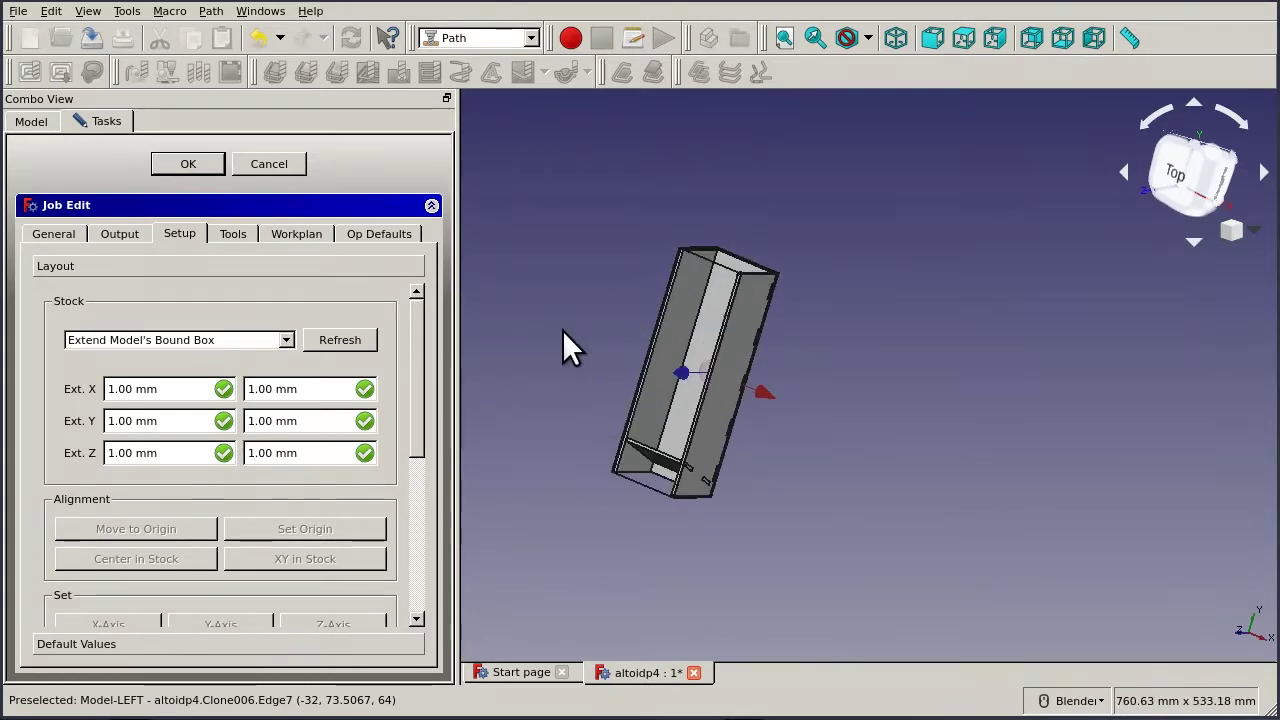
pyautogui.scroll(2, 595, 345)
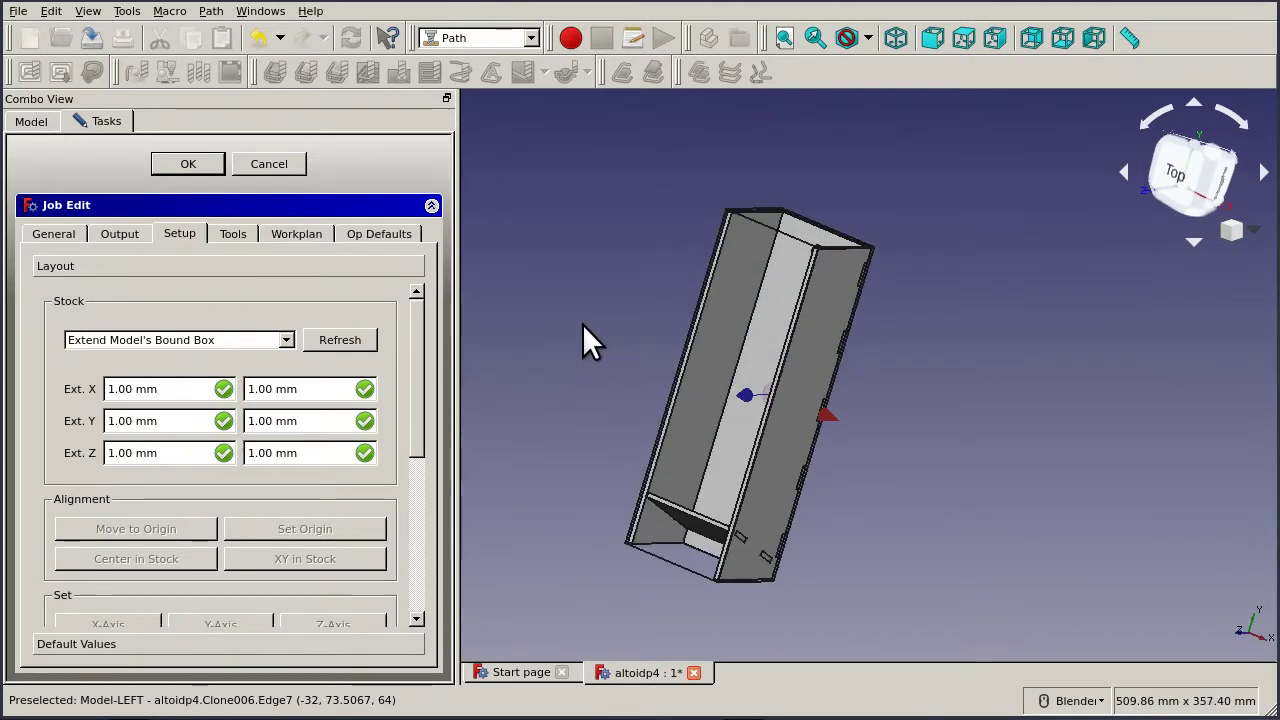
pyautogui.click(806, 408)
pyautogui.scroll(-3, 420, 389)
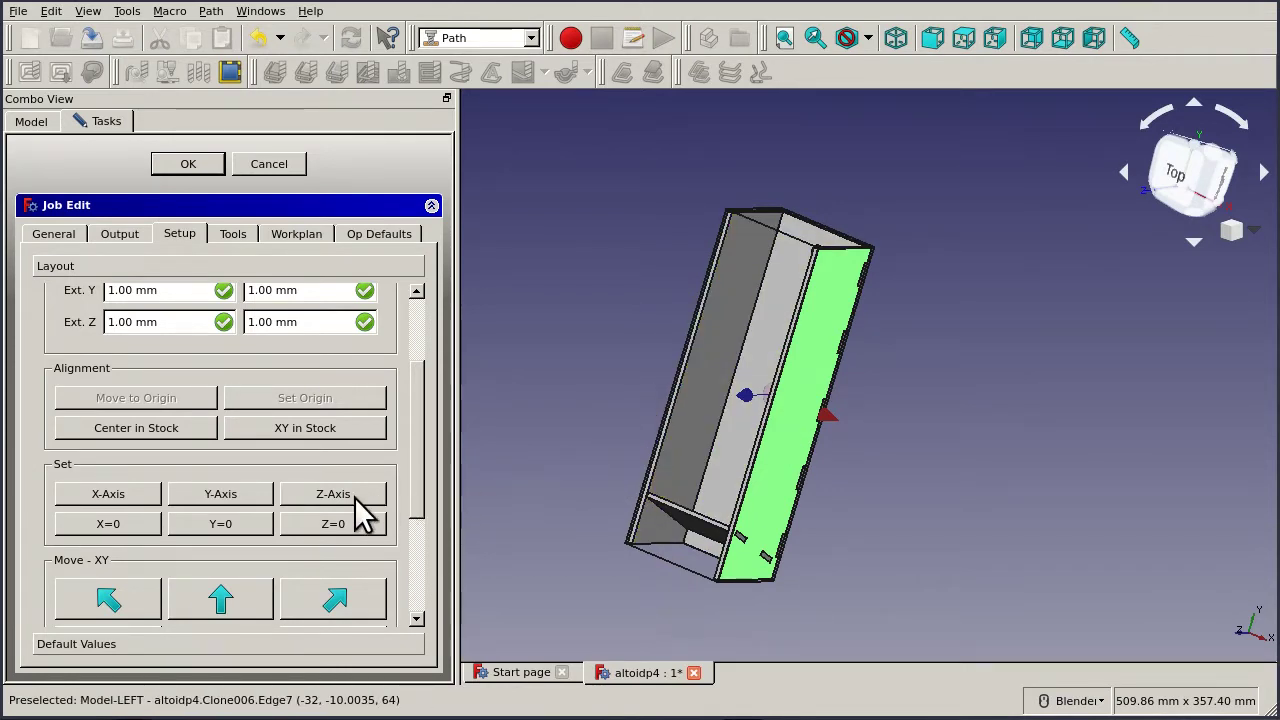
# Rotate the right side panel, another side panel and the floor panel about the Z axis.
pyautogui.click(335, 493)
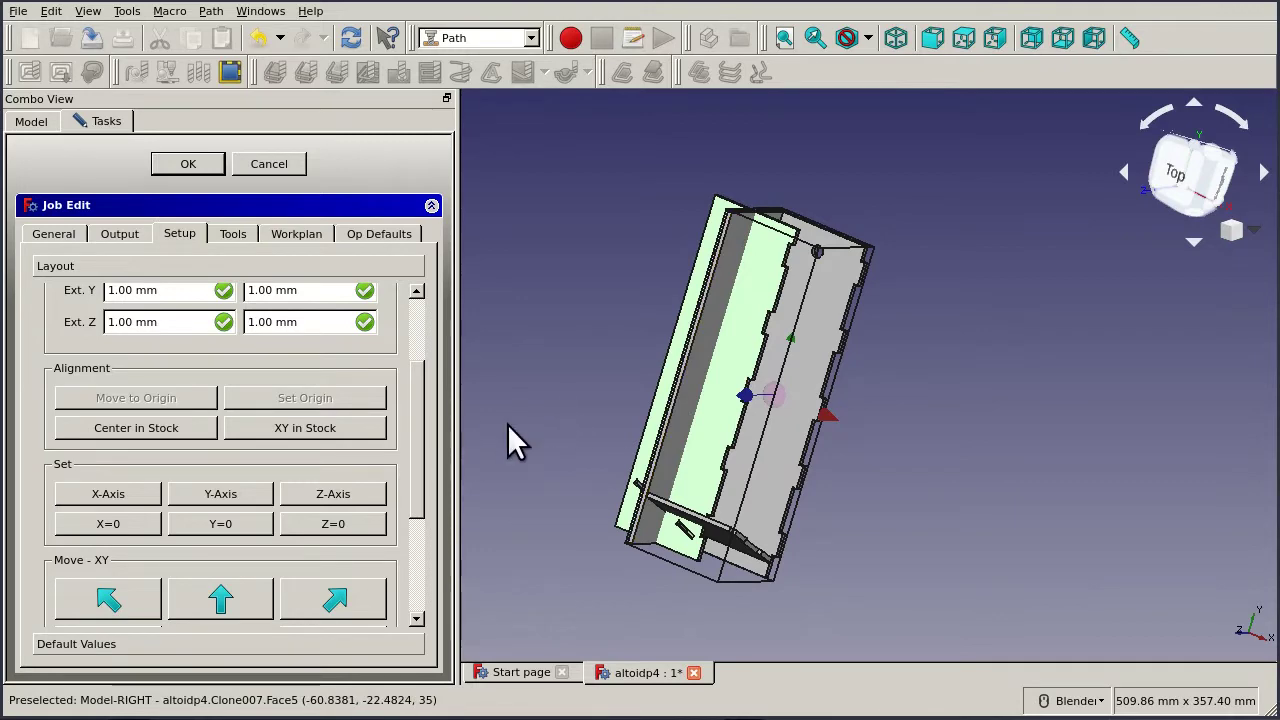
pyautogui.click(703, 342)
pyautogui.click(360, 495)
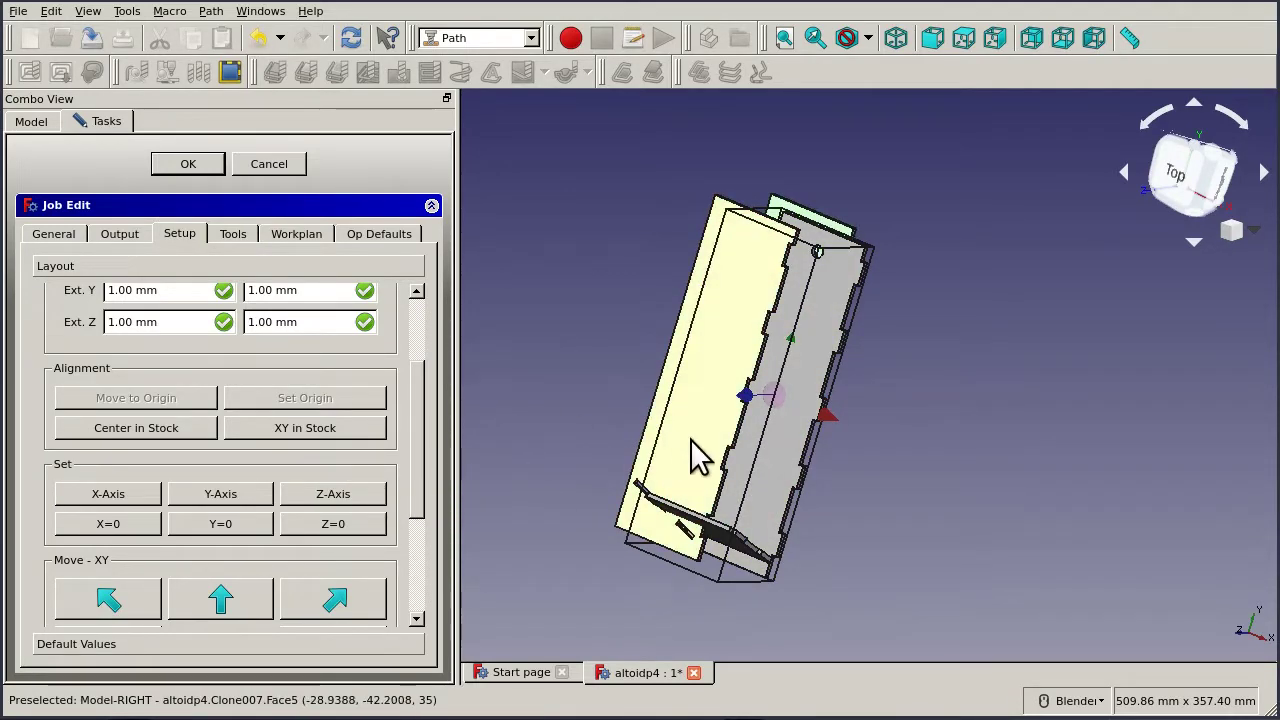
pyautogui.scroll(5, 729, 517)
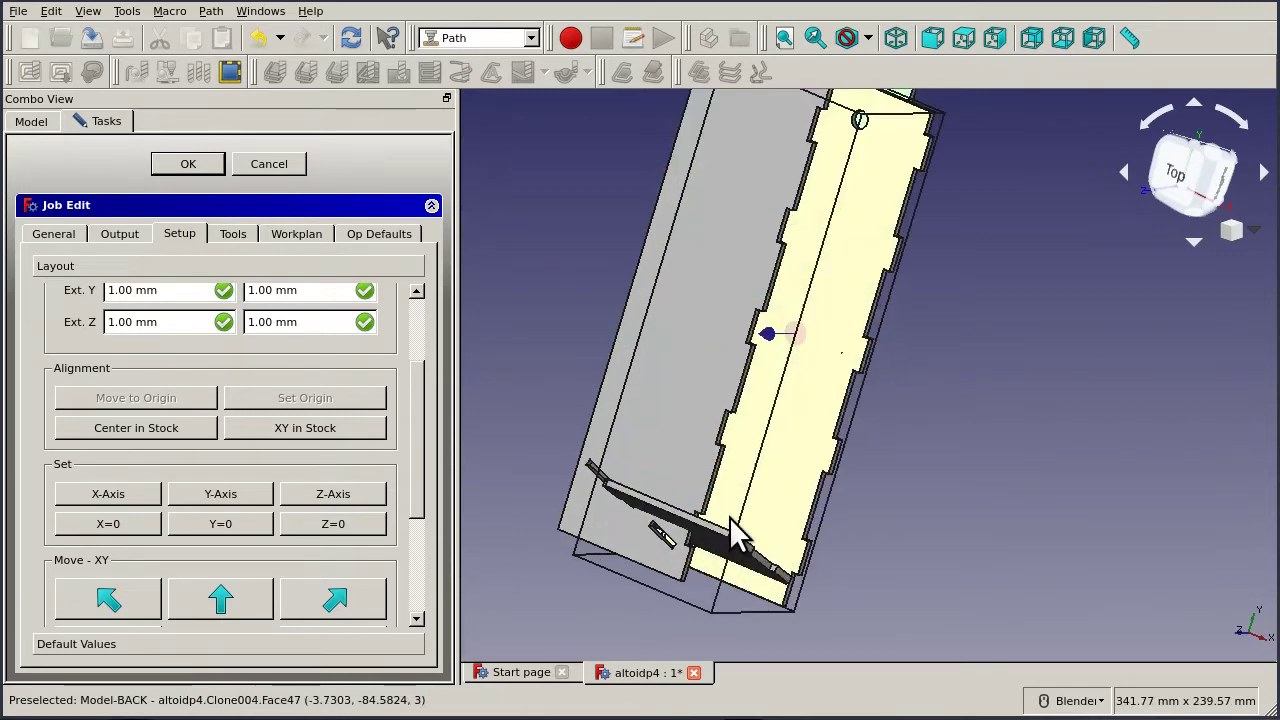
pyautogui.moveTo(770, 517); pyautogui.dragTo(746, 557, button='middle')
pyautogui.click(740, 558)
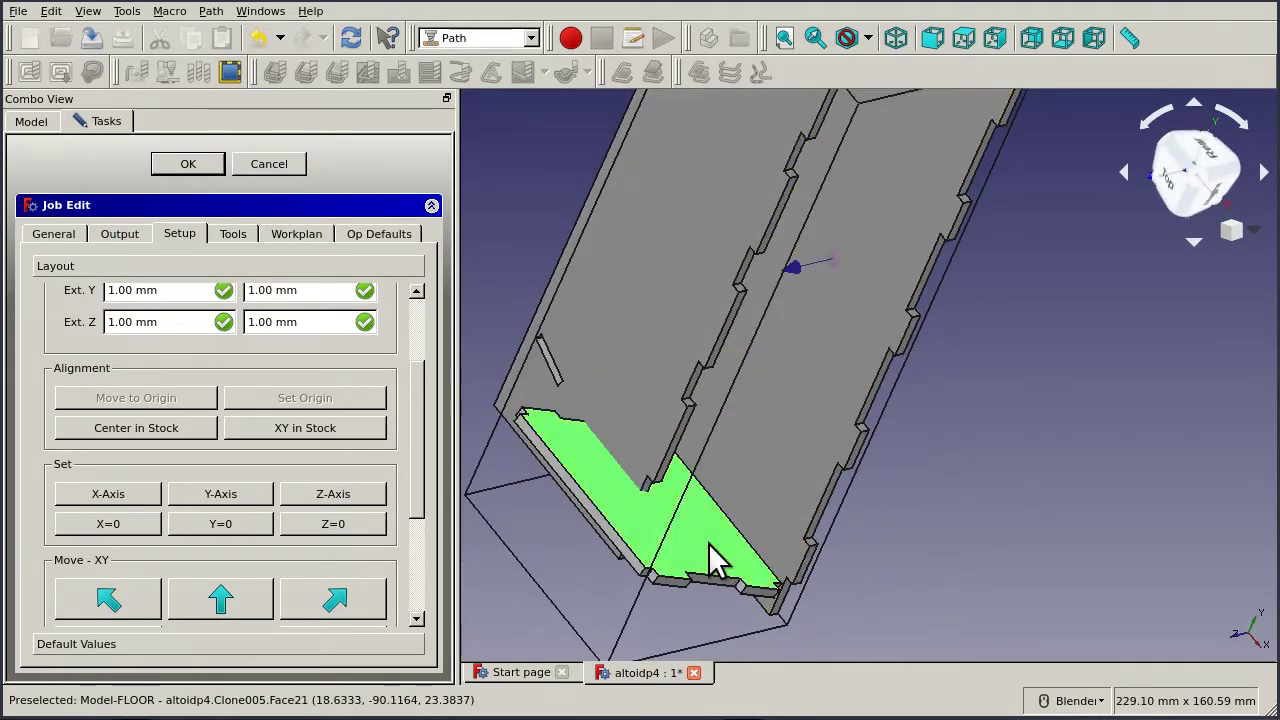
pyautogui.click(326, 494)
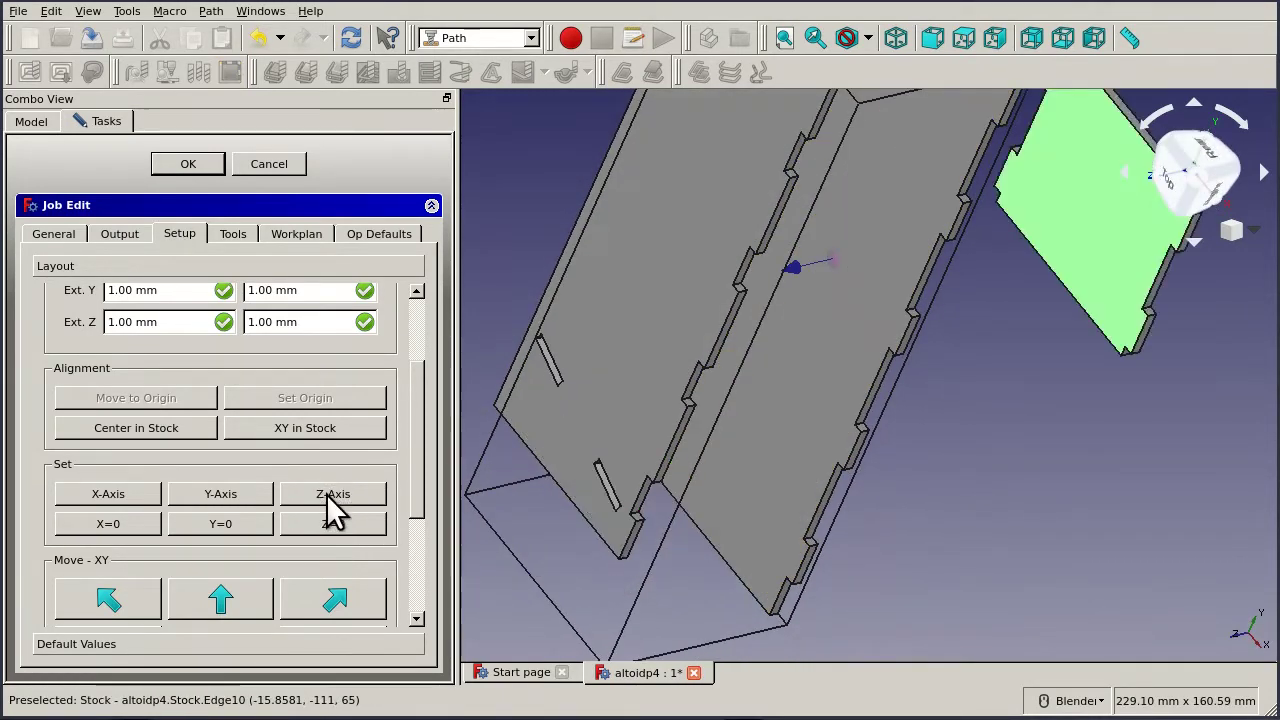
# Drop each of the four panels to Z=0 so they lie stacked in the stock.
pyautogui.moveTo(579, 593); pyautogui.dragTo(929, 371, button='middle')
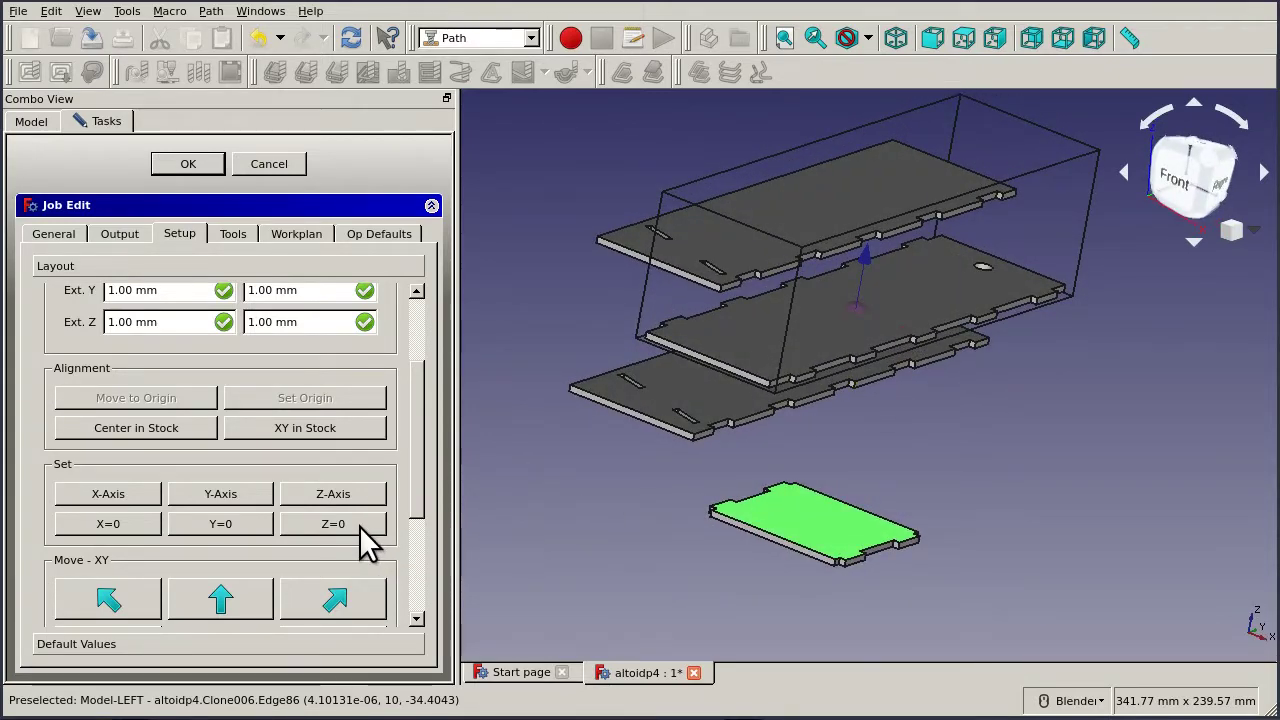
pyautogui.click(366, 528)
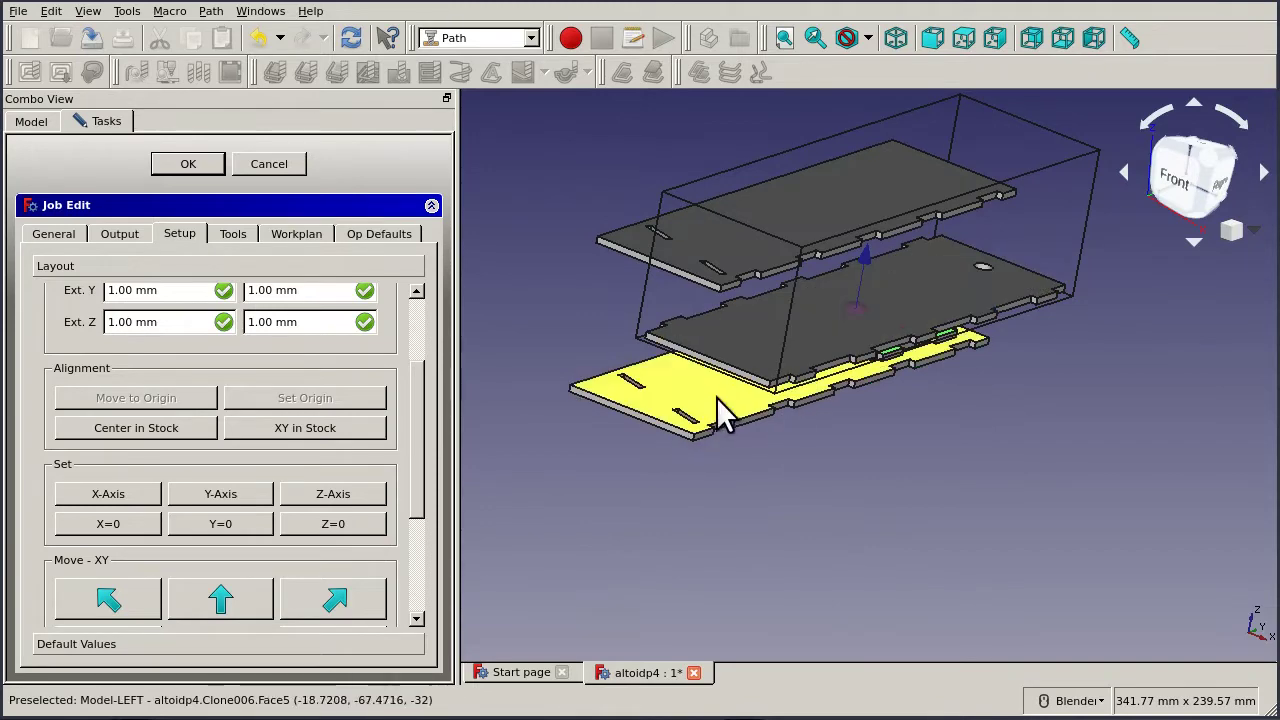
pyautogui.click(690, 412)
pyautogui.click(336, 531)
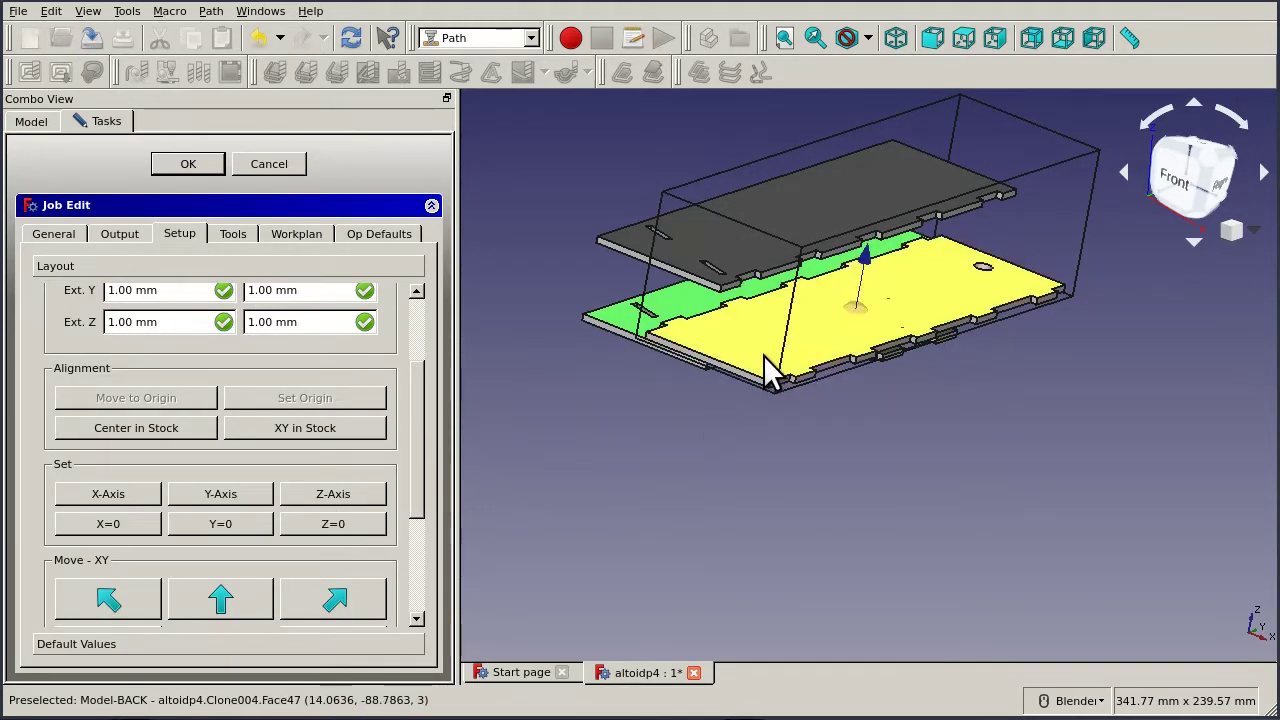
pyautogui.click(739, 336)
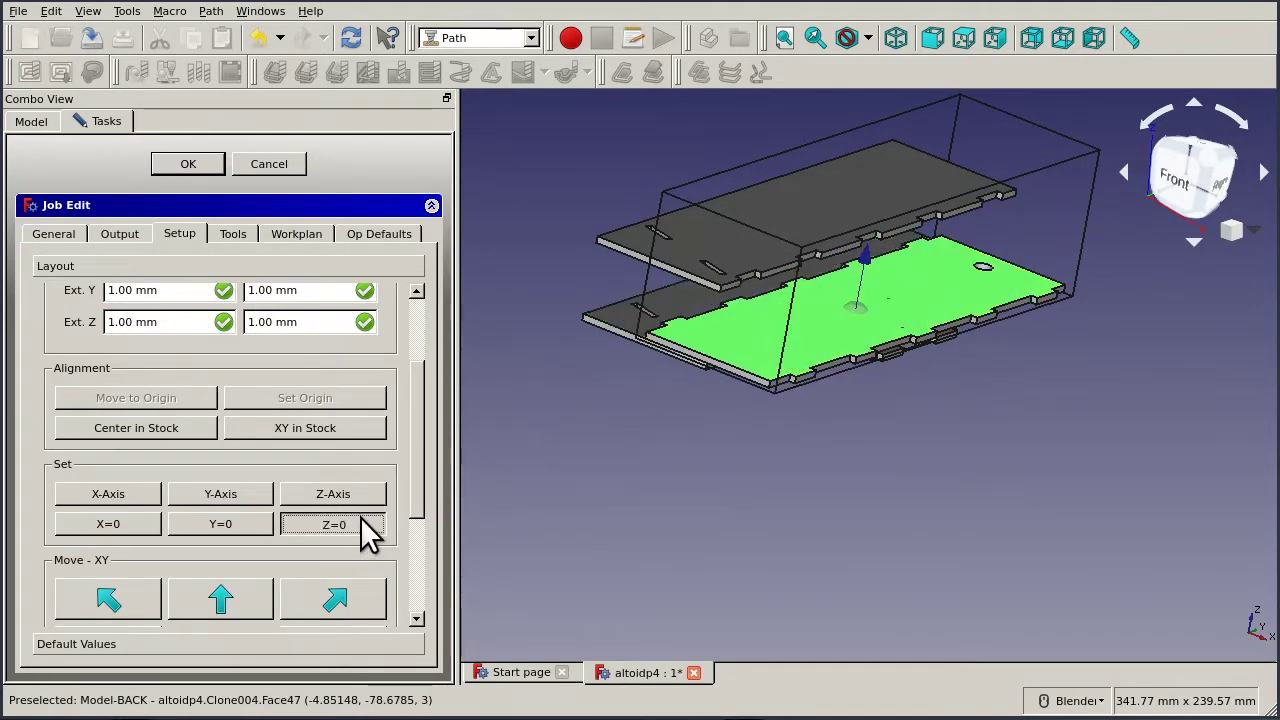
pyautogui.click(360, 520)
pyautogui.click(777, 218)
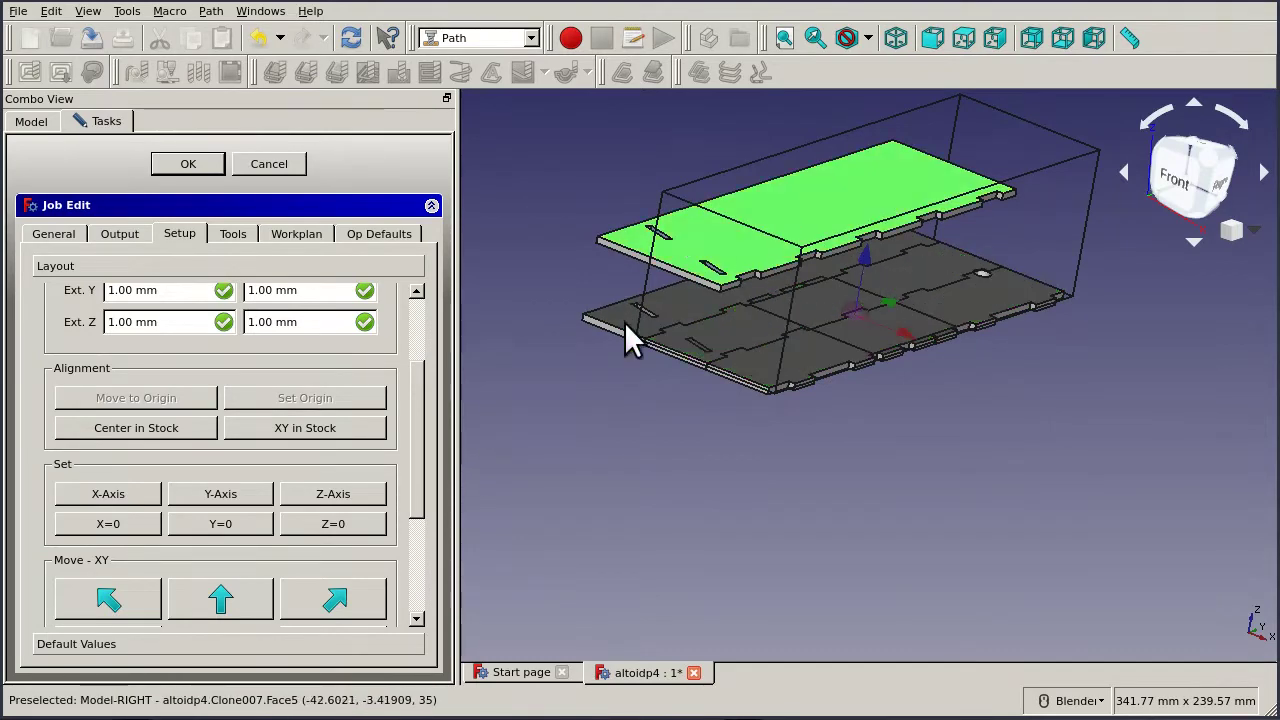
pyautogui.click(352, 522)
pyautogui.moveTo(749, 471); pyautogui.dragTo(820, 390, button='middle')
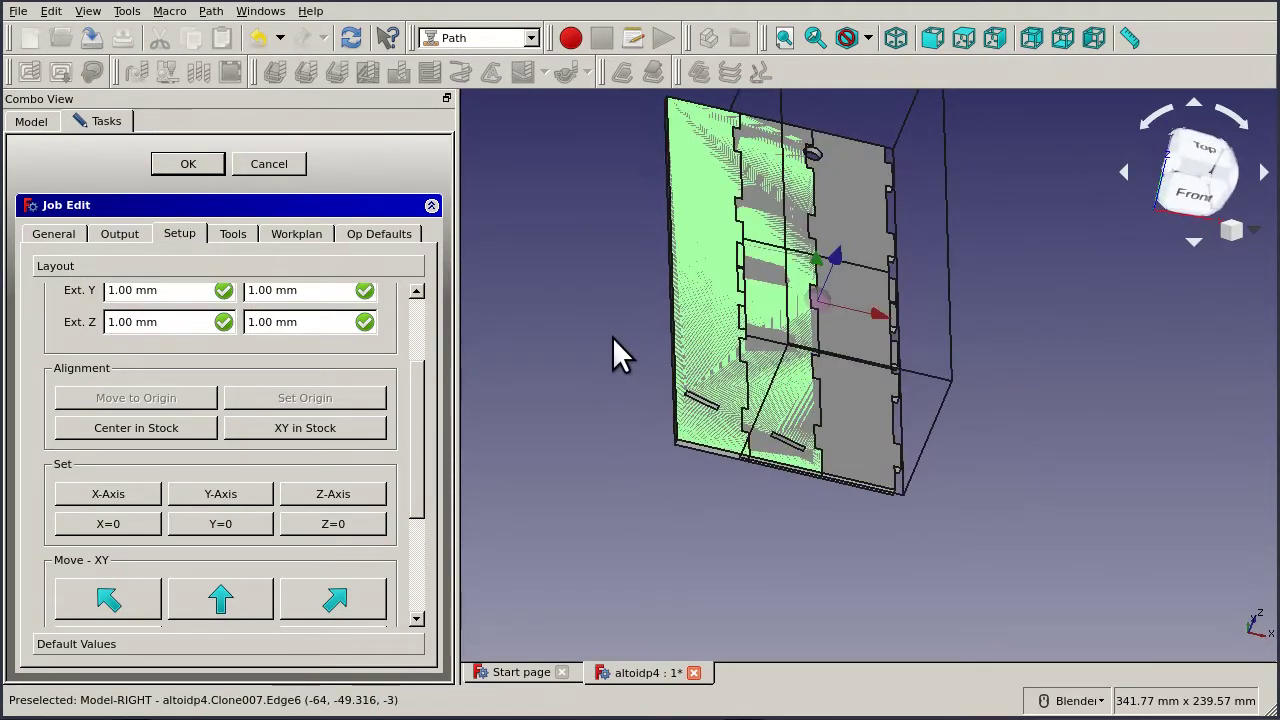
# Move the first panel up 10 mm, rotate it 90° and shift it back down.
pyautogui.moveTo(617, 351); pyautogui.dragTo(560, 370, button='middle')
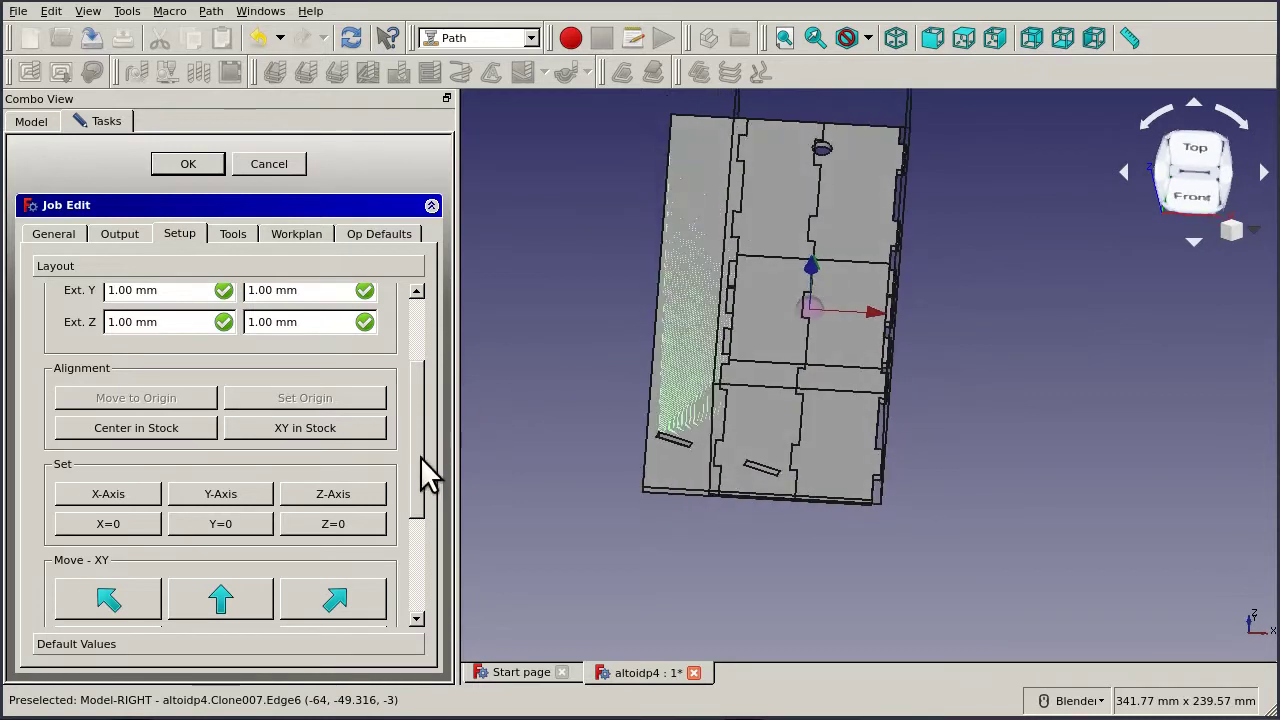
pyautogui.moveTo(420, 457); pyautogui.dragTo(412, 528)
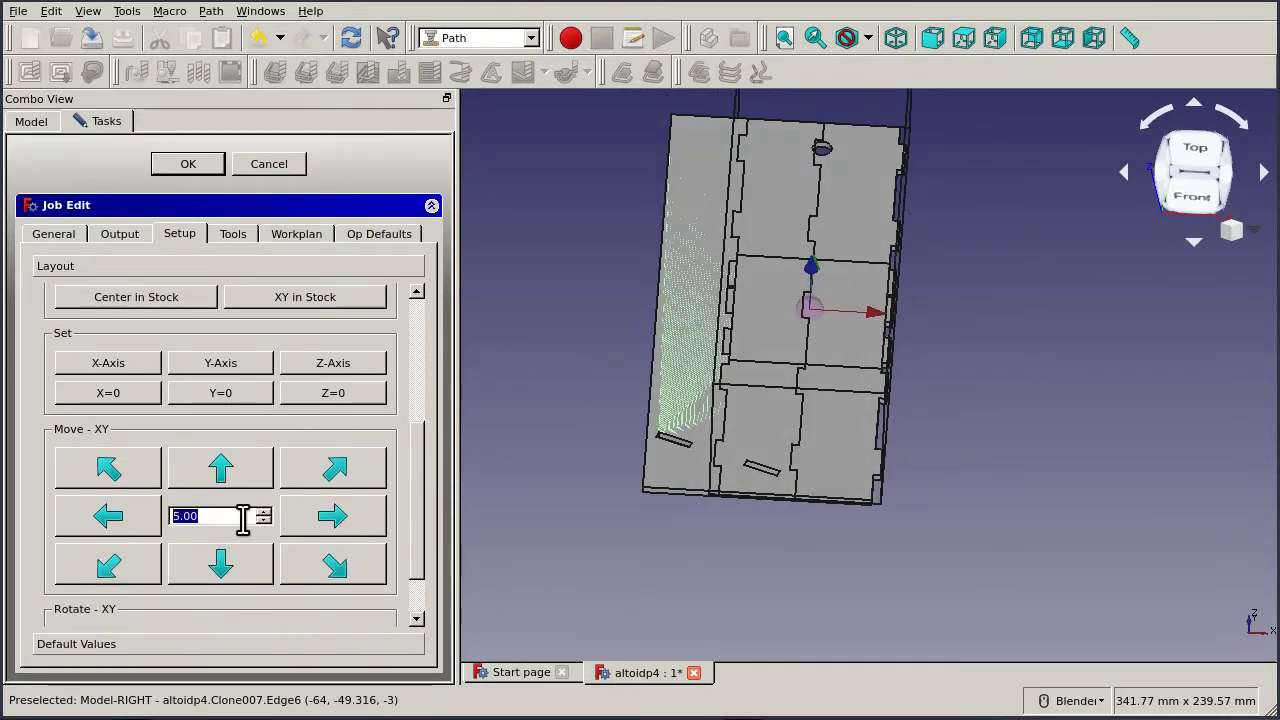
pyautogui.scroll(2, 242, 517)
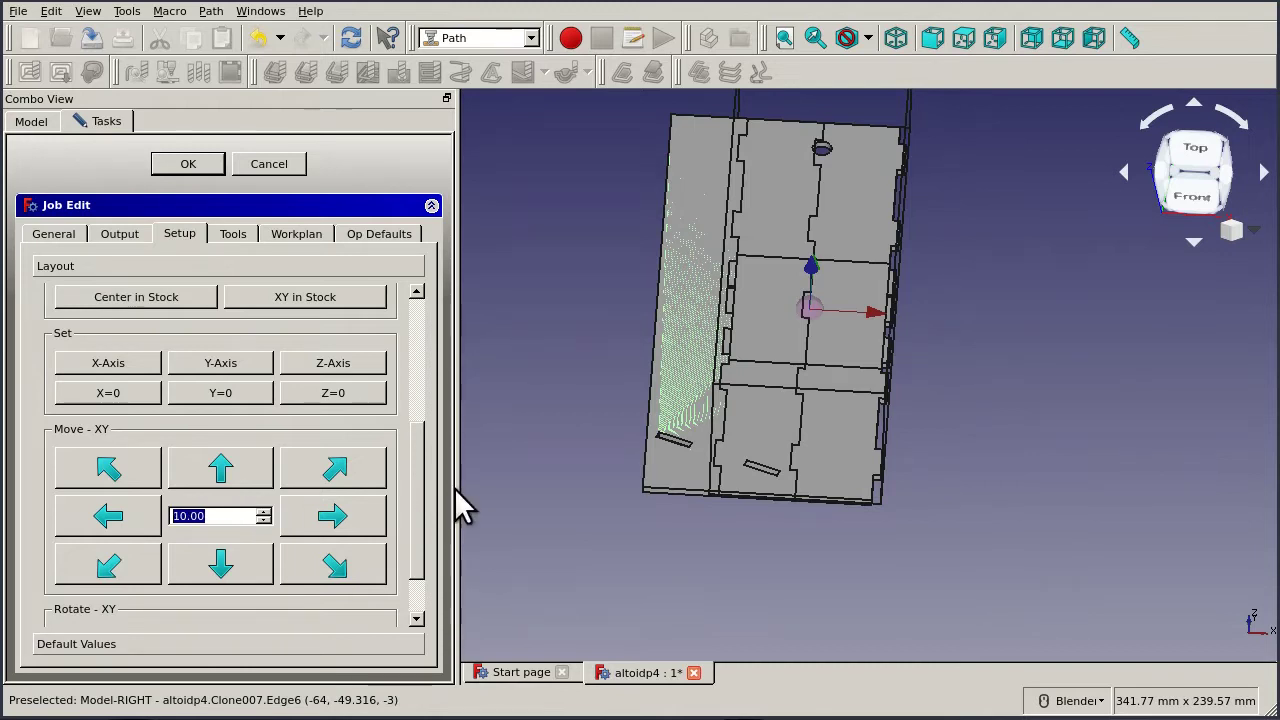
pyautogui.click(221, 469)
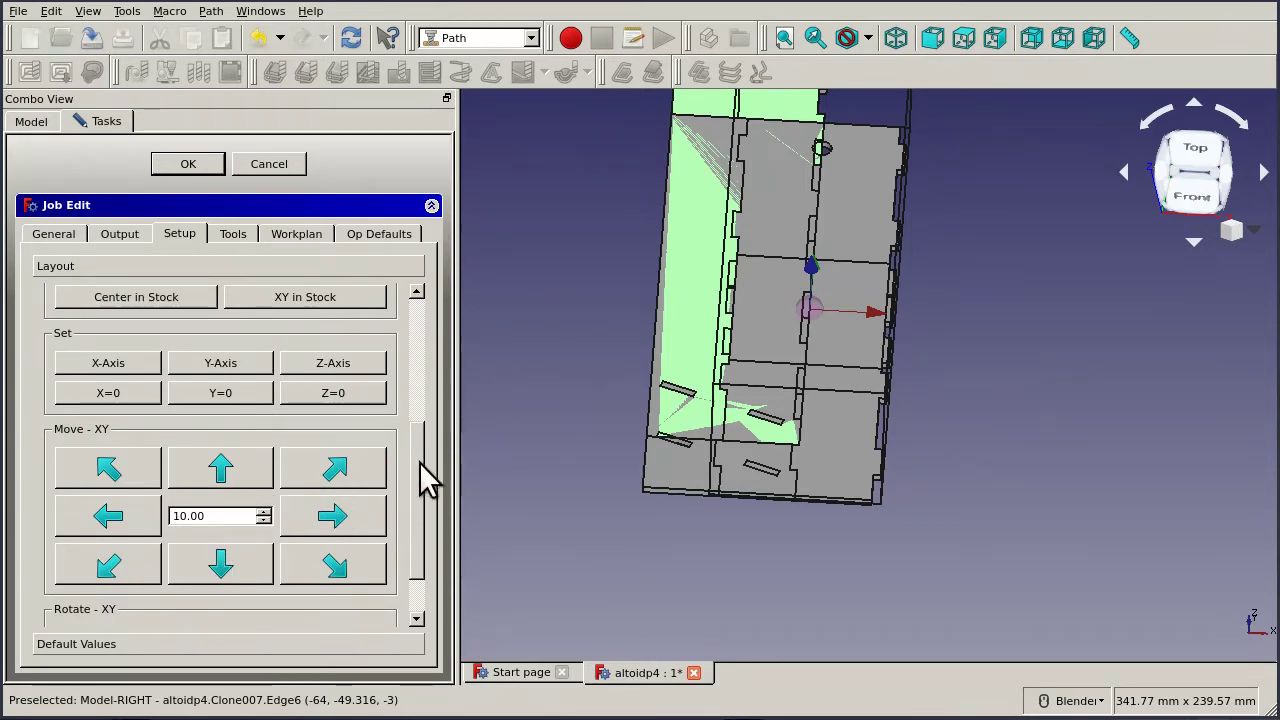
pyautogui.scroll(-2, 418, 535)
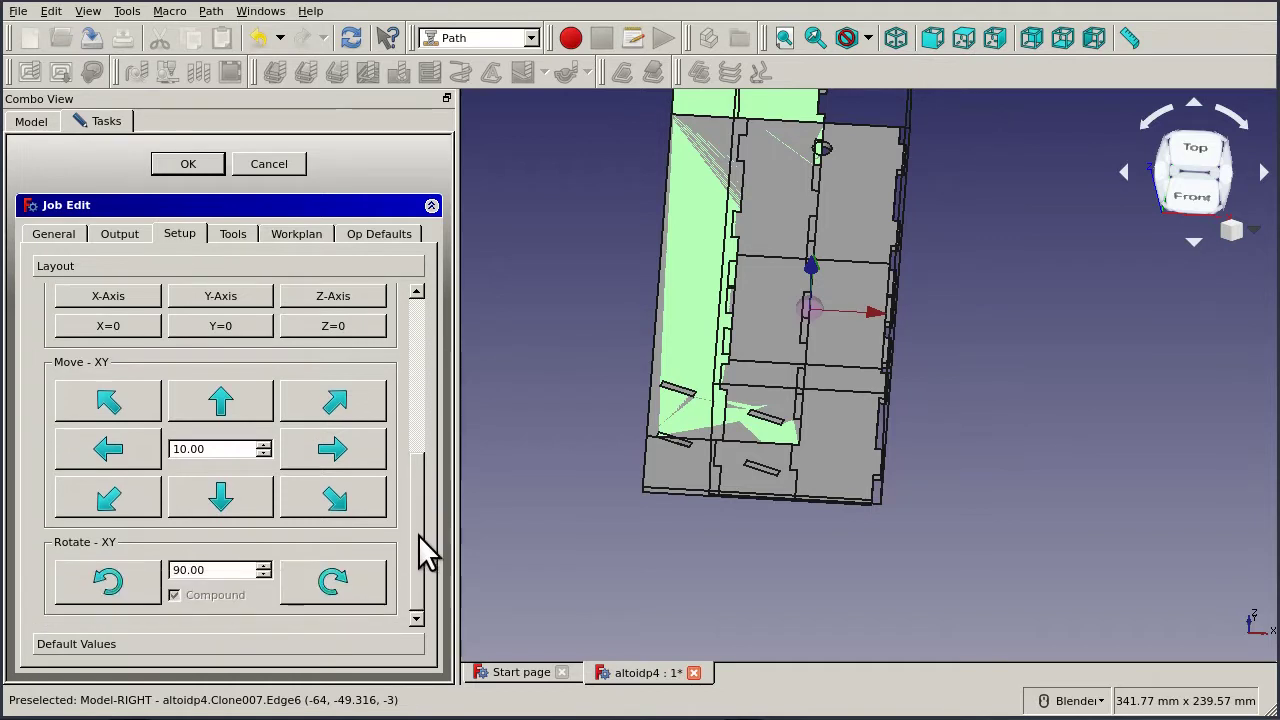
pyautogui.click(131, 580)
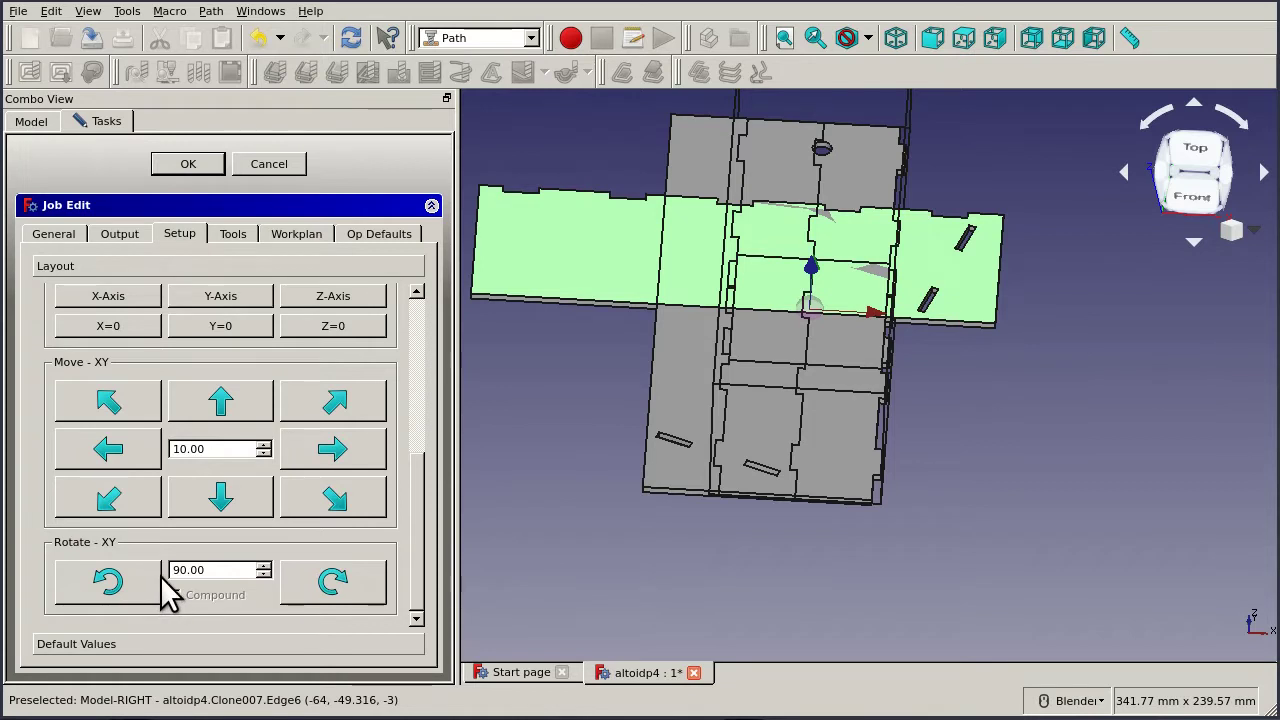
pyautogui.click(240, 493)
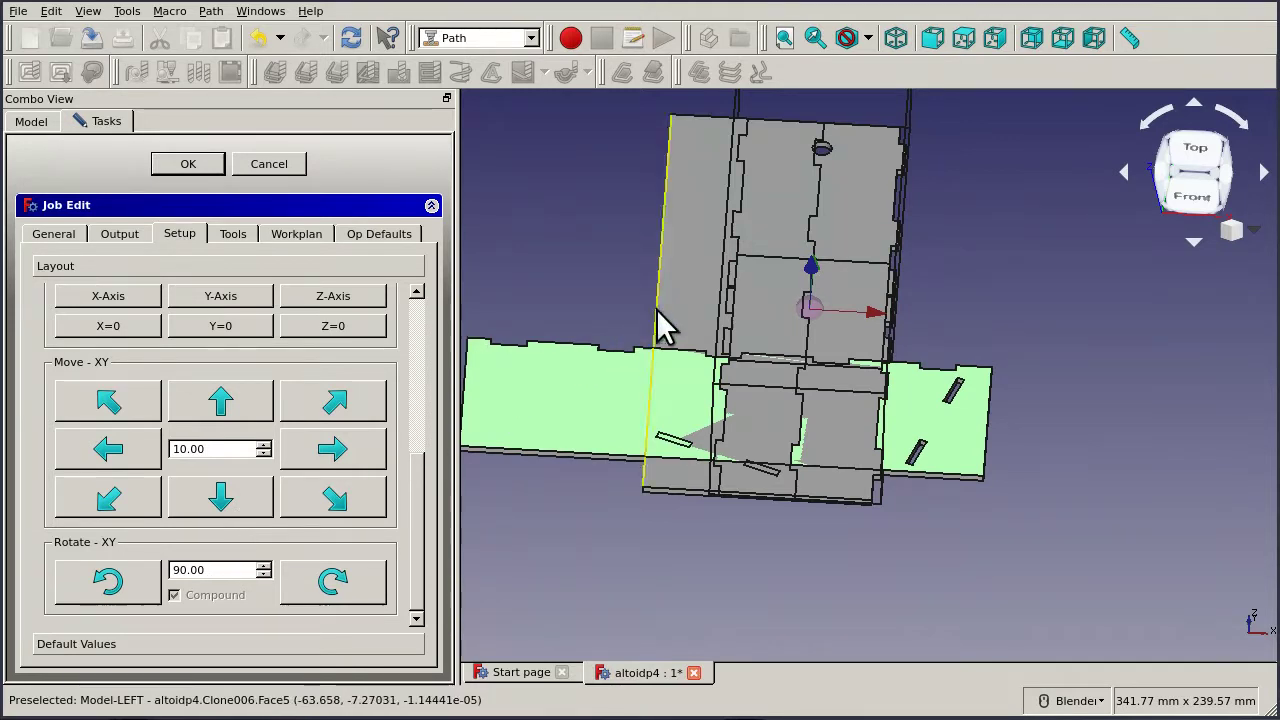
# Rotate the left side panel 90° to lie horizontal and adjust its position vertically.
pyautogui.click(704, 287)
pyautogui.click(120, 589)
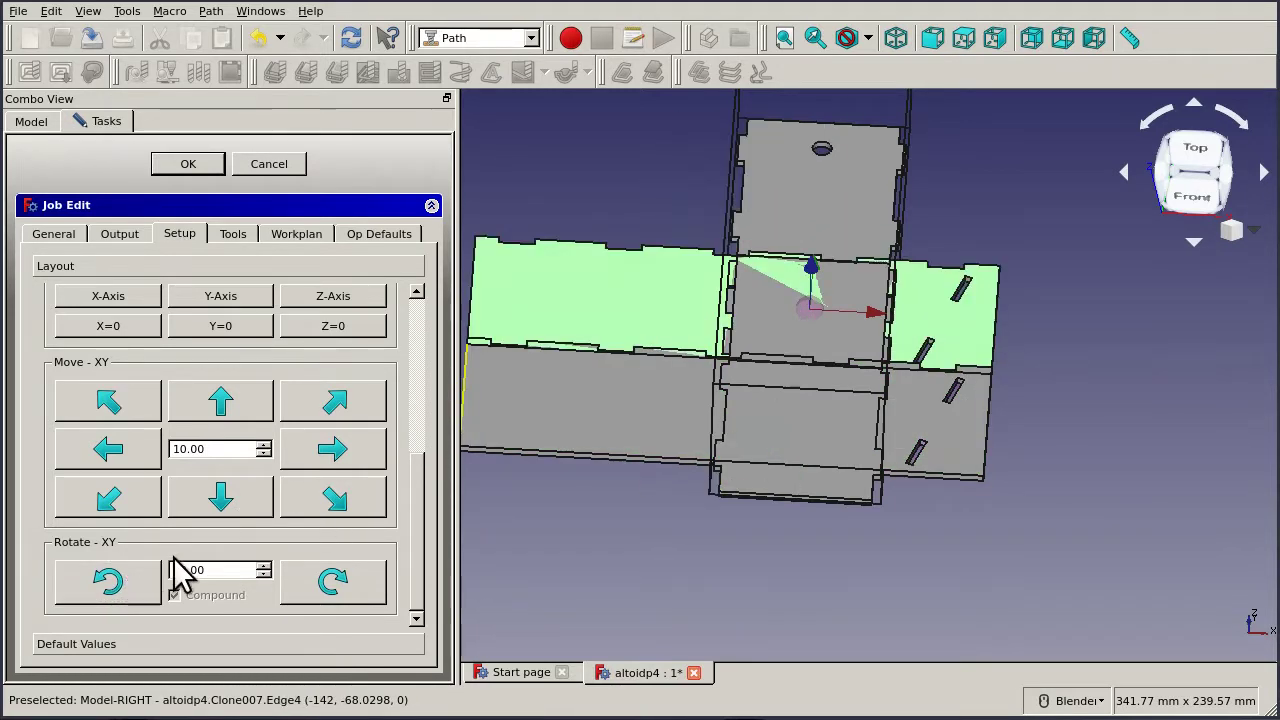
pyautogui.click(237, 405)
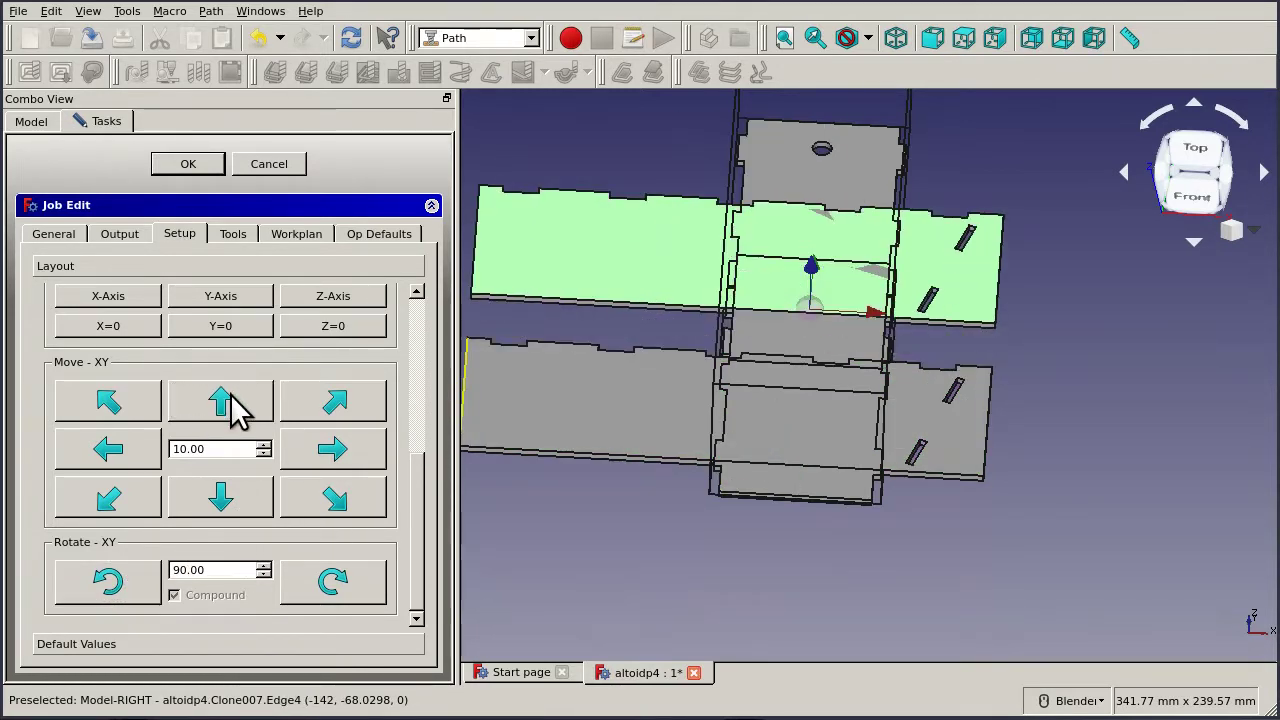
pyautogui.click(227, 510)
pyautogui.click(228, 508)
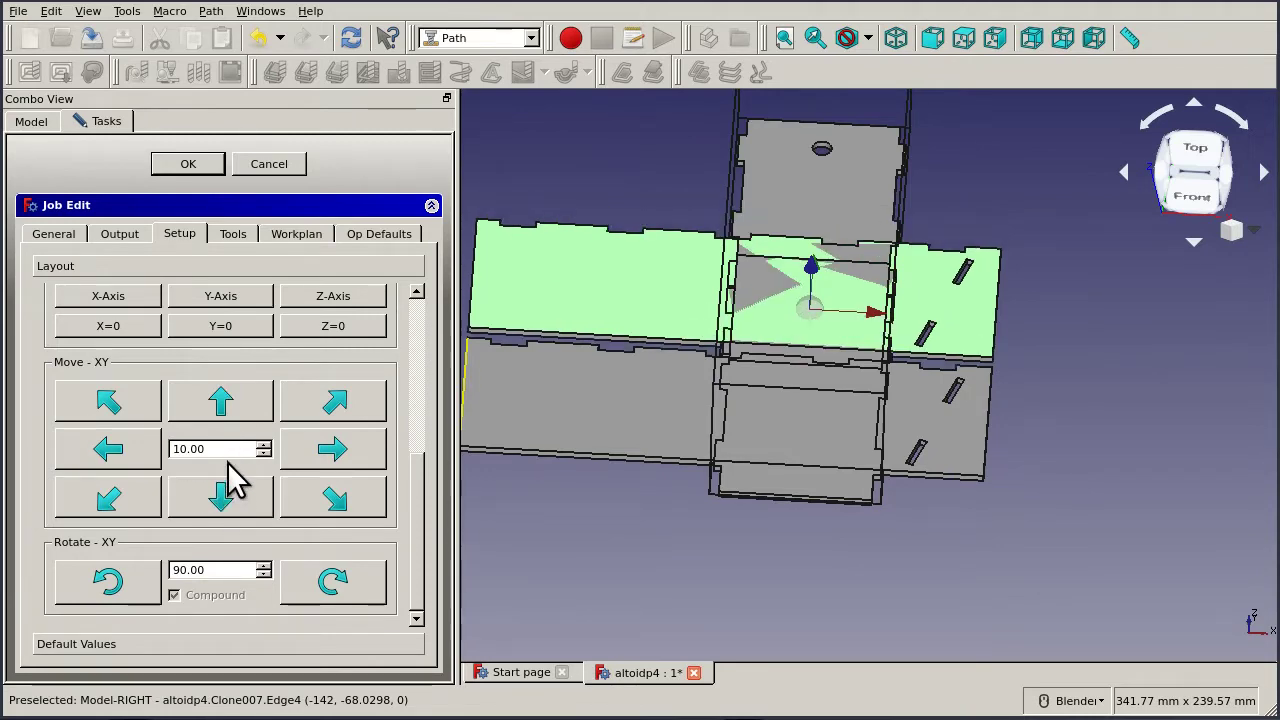
# Rotate the top/bottom panel 90°, move it up four steps, left two, down one.
pyautogui.click(780, 209)
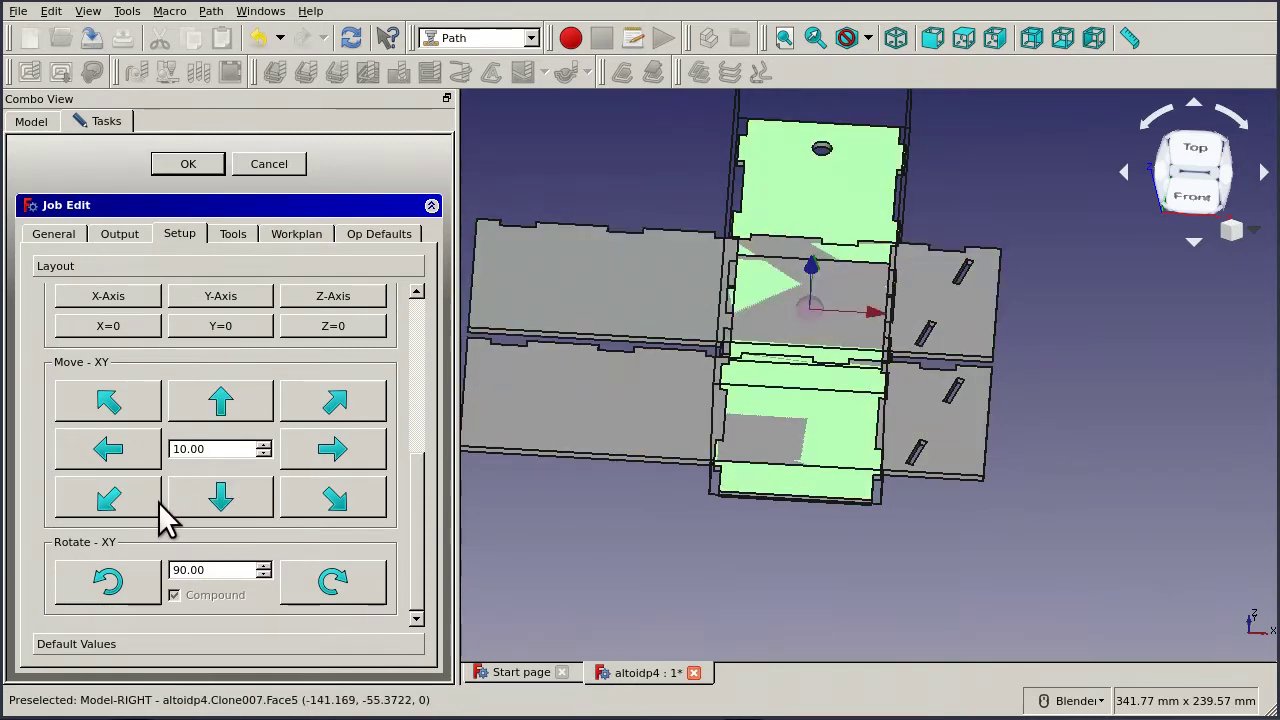
pyautogui.click(113, 570)
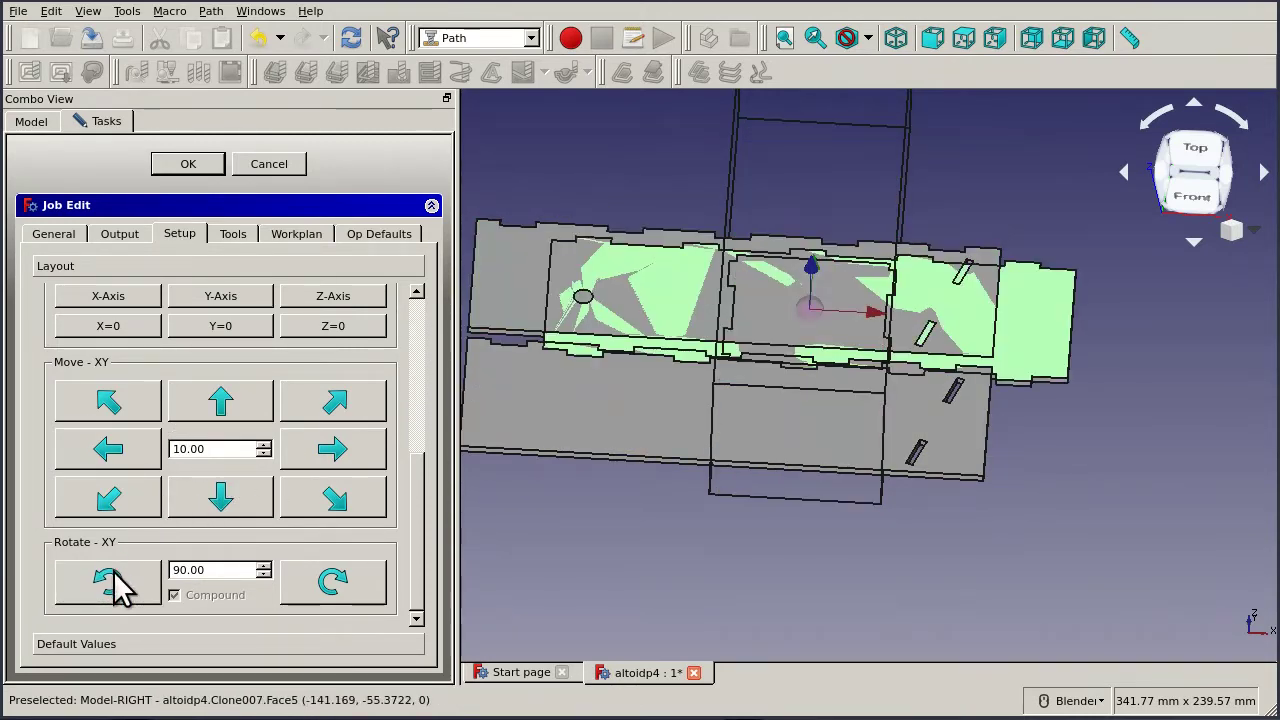
pyautogui.click(250, 418)
pyautogui.click(250, 418)
pyautogui.click(250, 418)
pyautogui.click(250, 418)
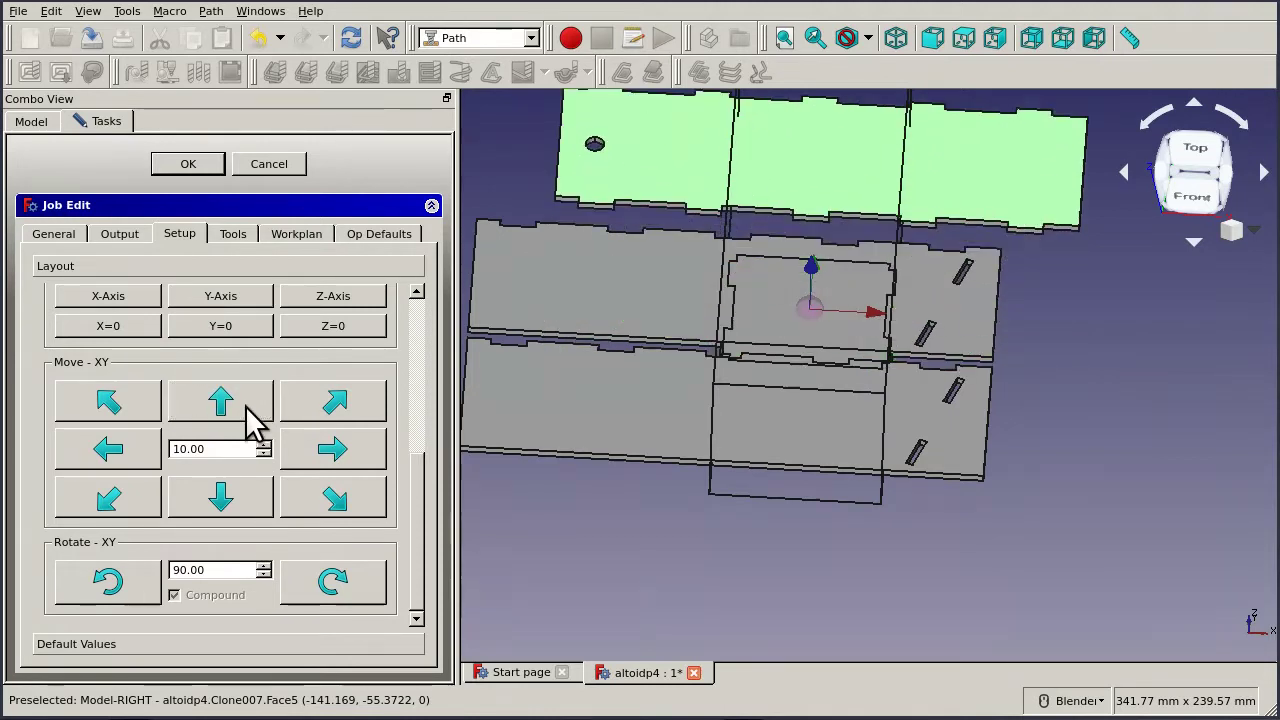
pyautogui.click(128, 450)
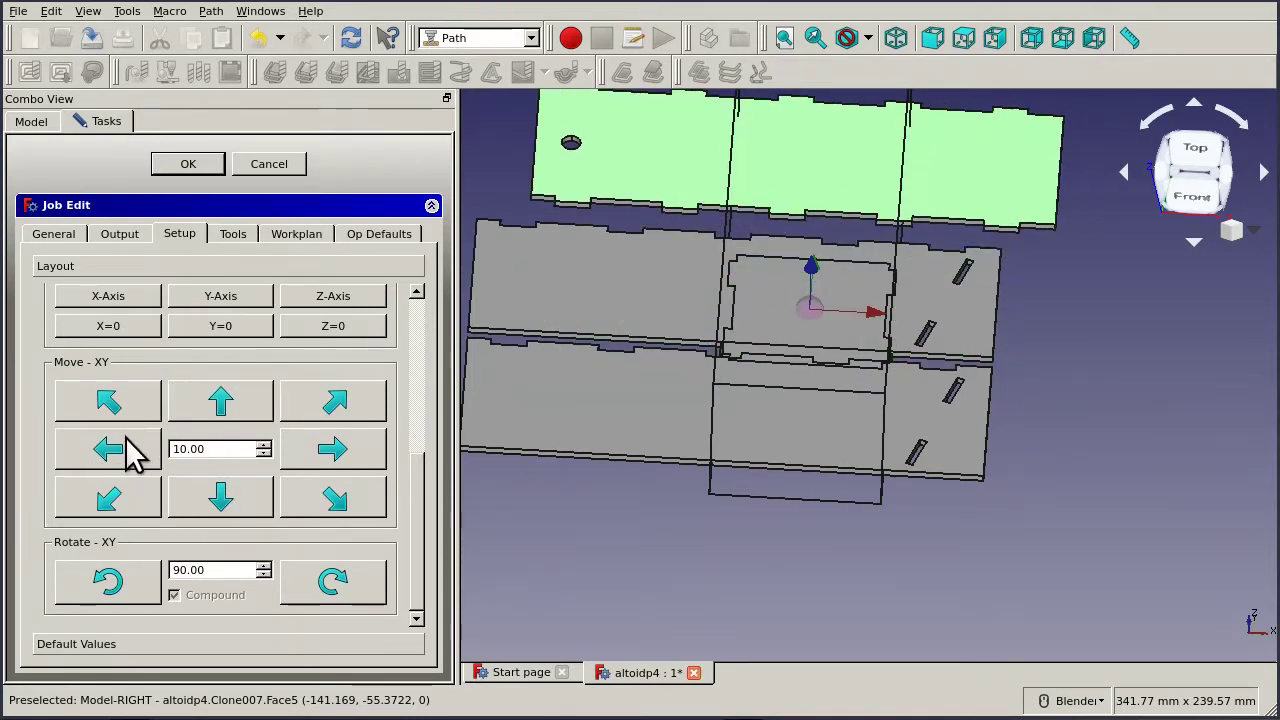
pyautogui.click(130, 452)
pyautogui.click(130, 452)
pyautogui.click(220, 497)
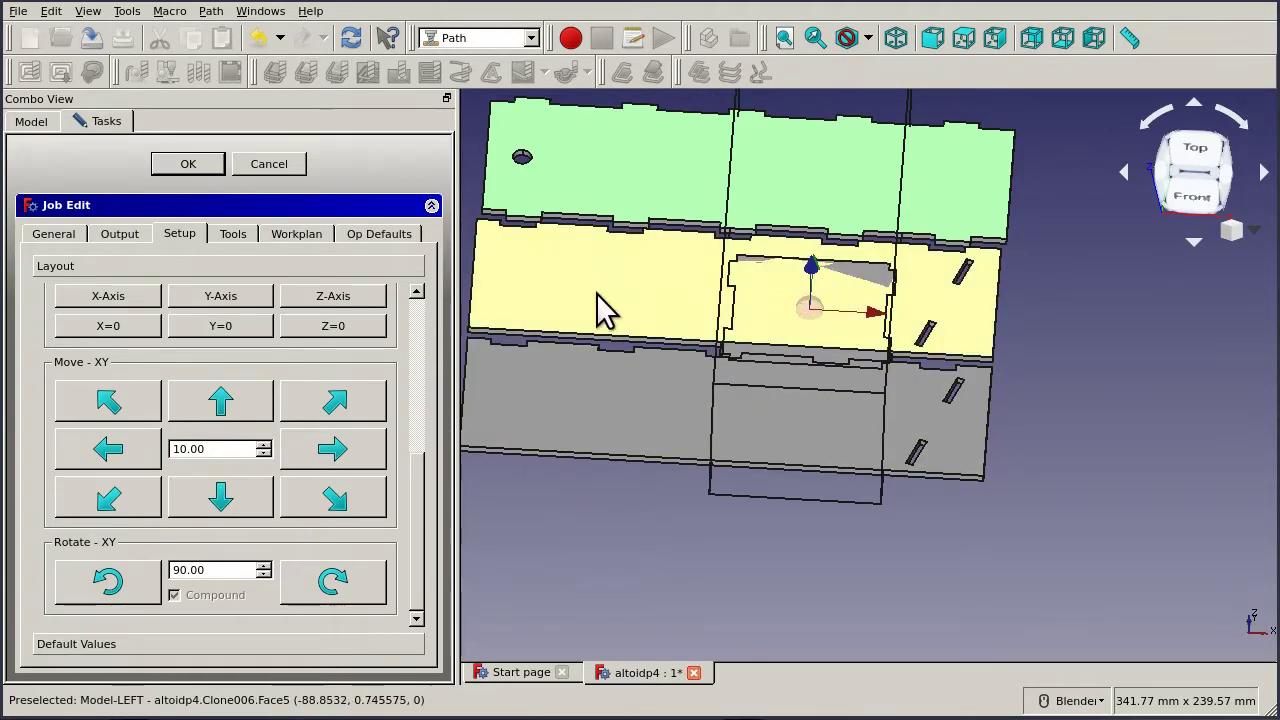
# Move the small inner end panel six steps up, clear of the others.
pyautogui.click(755, 360)
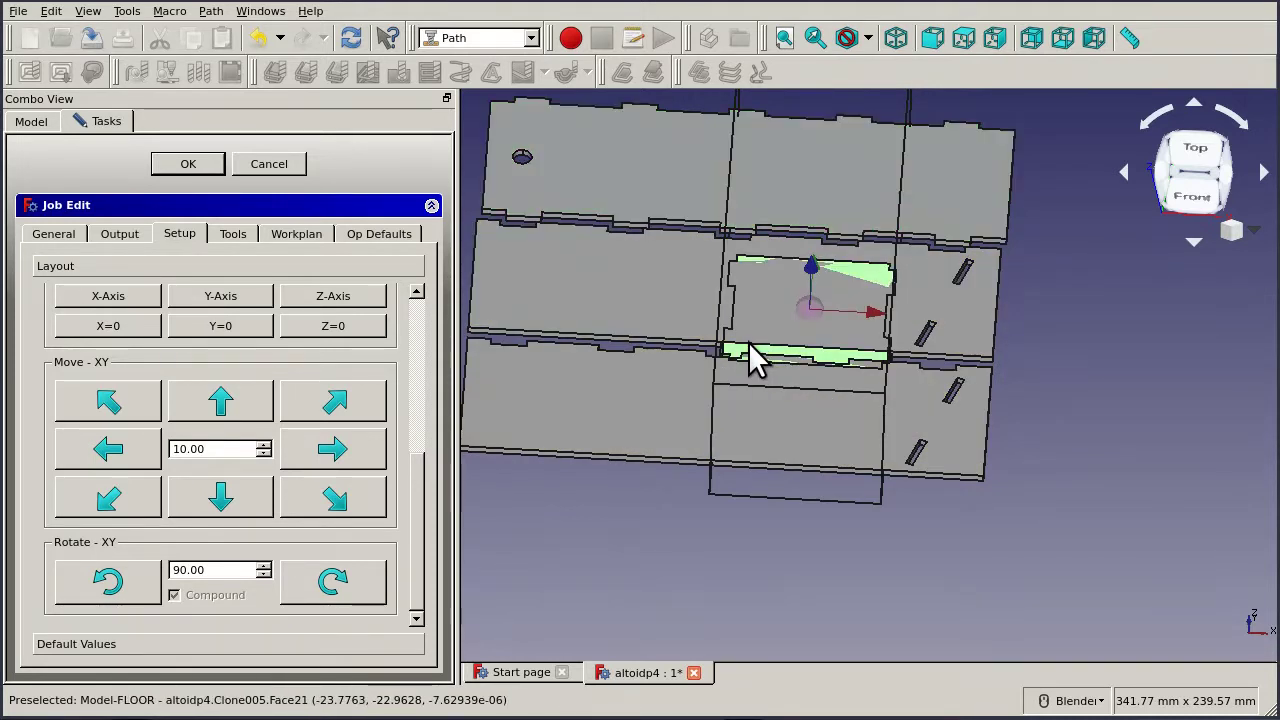
pyautogui.click(221, 400)
pyautogui.click(221, 400)
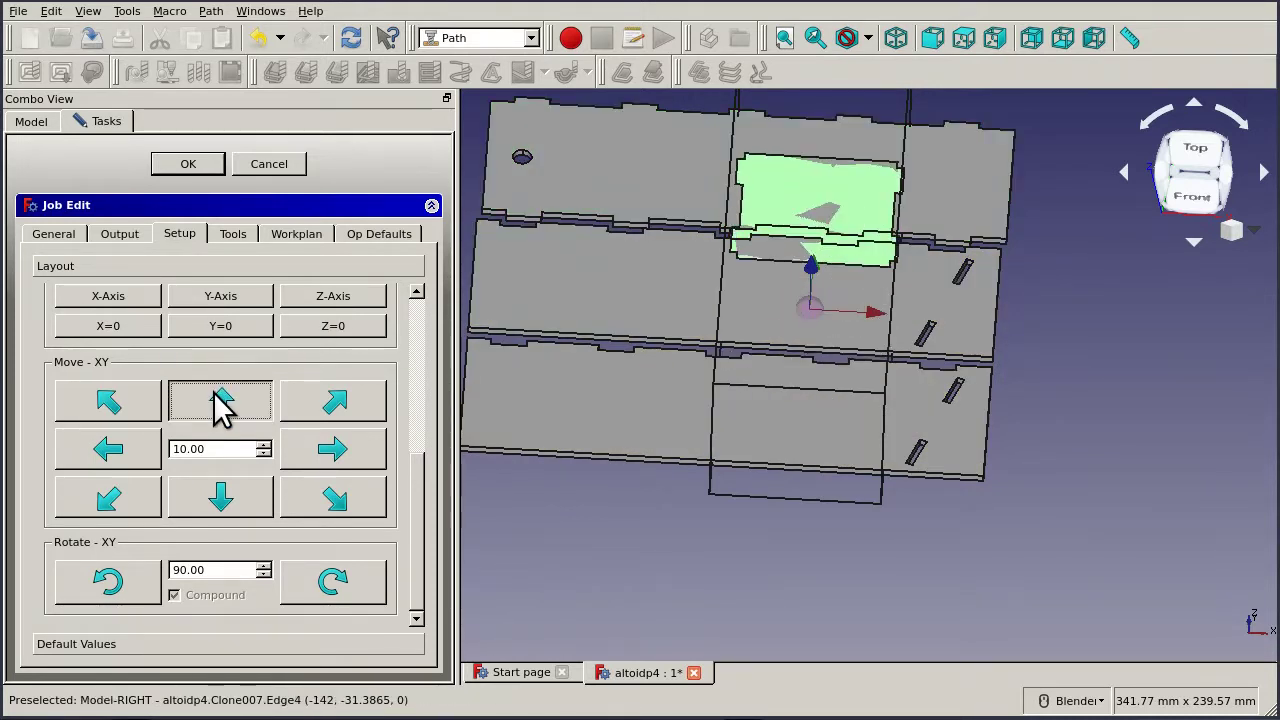
pyautogui.click(221, 400)
pyautogui.click(221, 400)
pyautogui.click(221, 400)
pyautogui.click(221, 400)
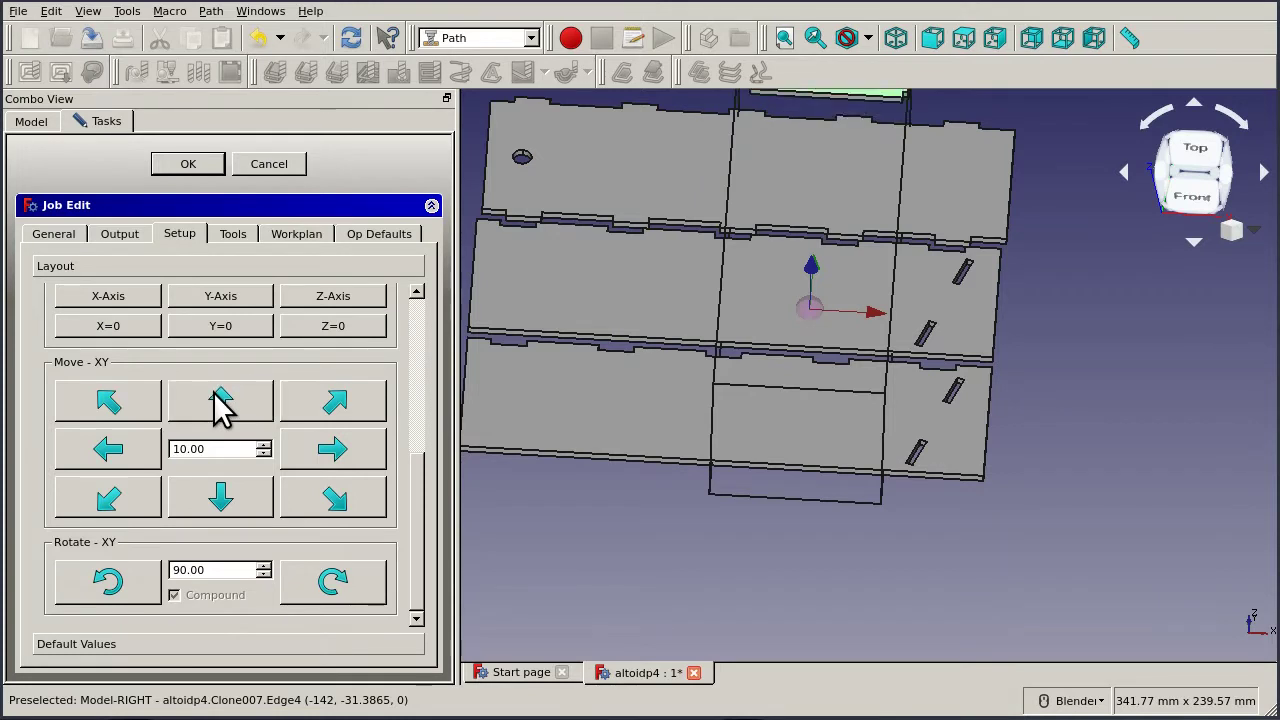
pyautogui.scroll(-3, 704, 515)
pyautogui.scroll(2, 660, 419)
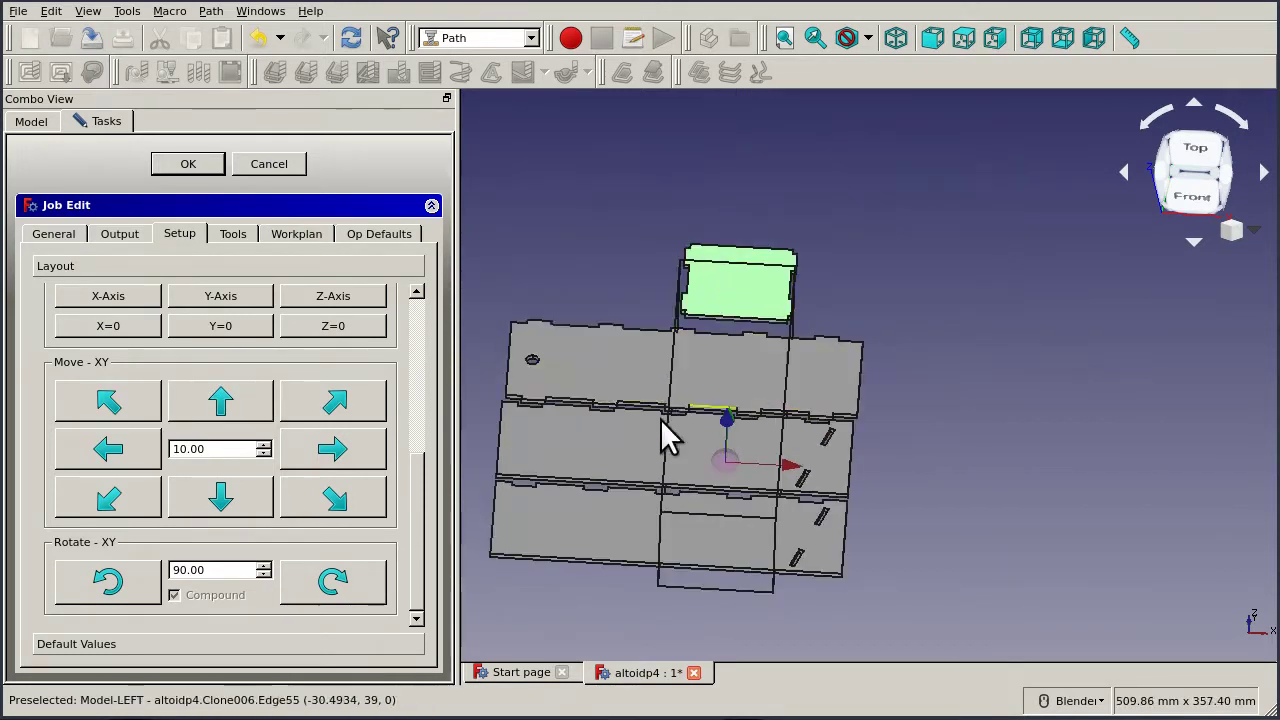
# Slide the inner panel five steps left and fine-tune its height with 6 mm steps.
pyautogui.click(138, 460)
pyautogui.click(140, 460)
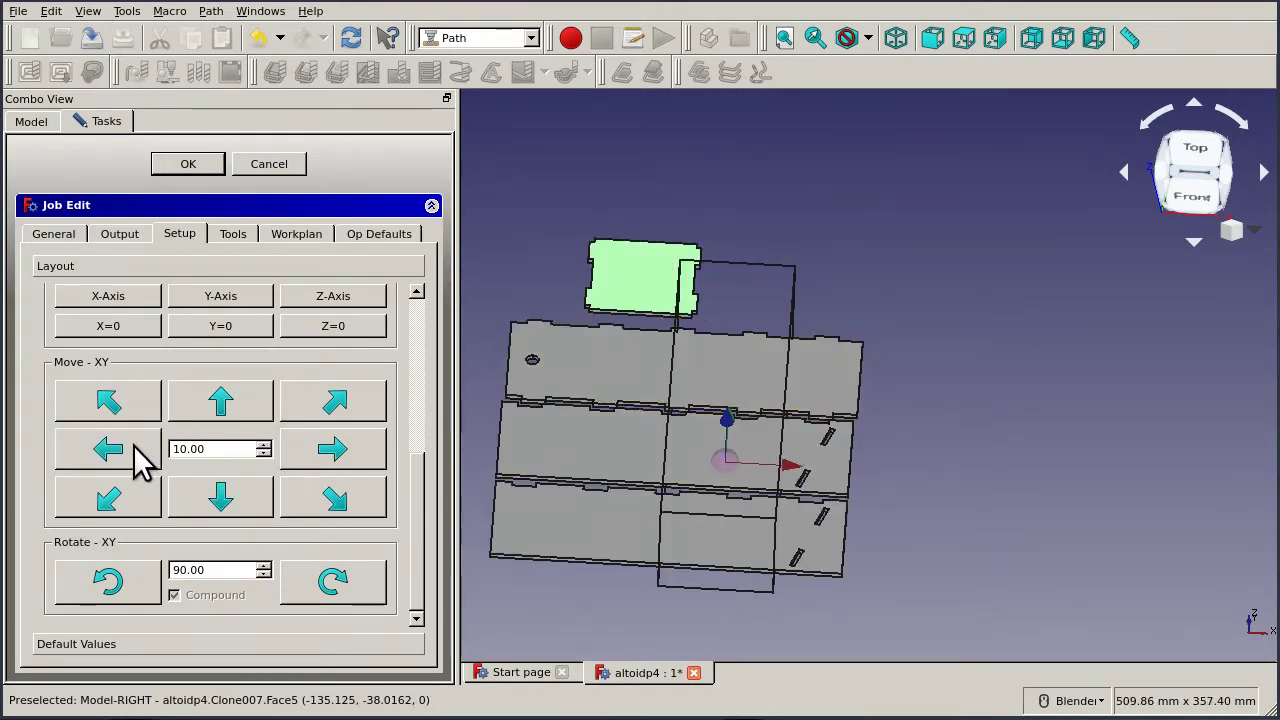
pyautogui.click(140, 460)
pyautogui.click(140, 460)
pyautogui.click(140, 460)
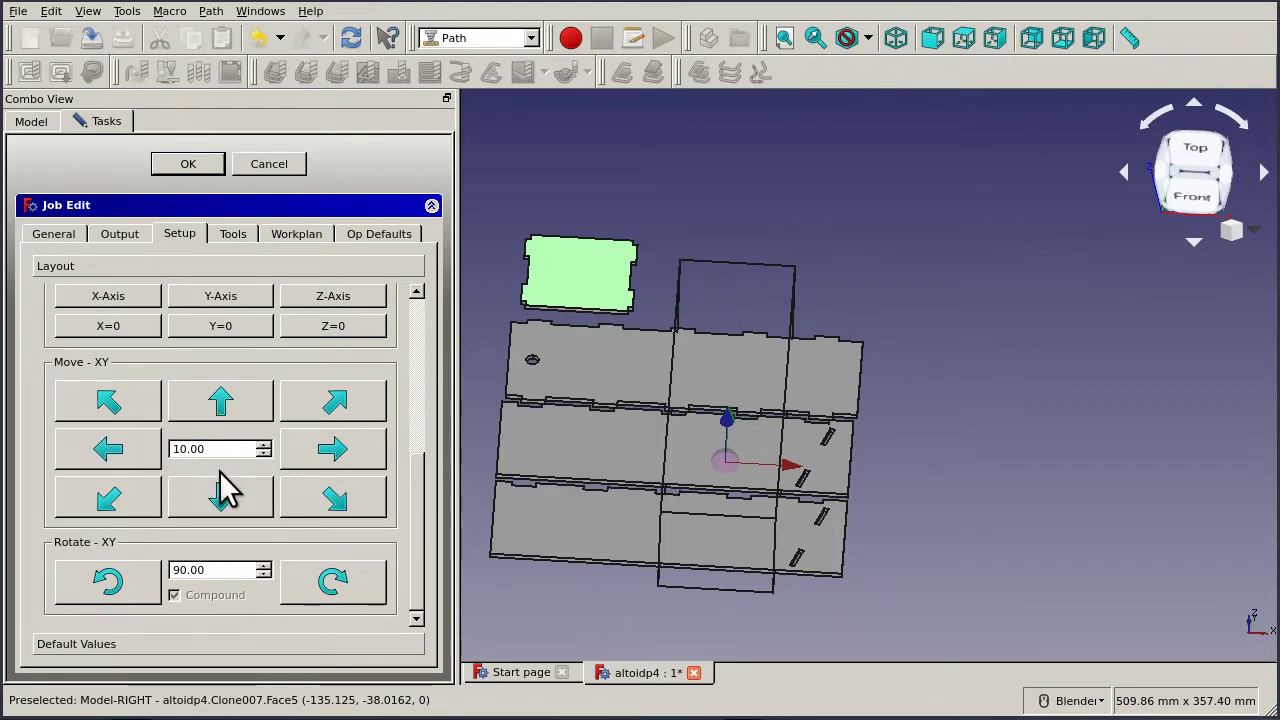
pyautogui.scroll(-1, 242, 452)
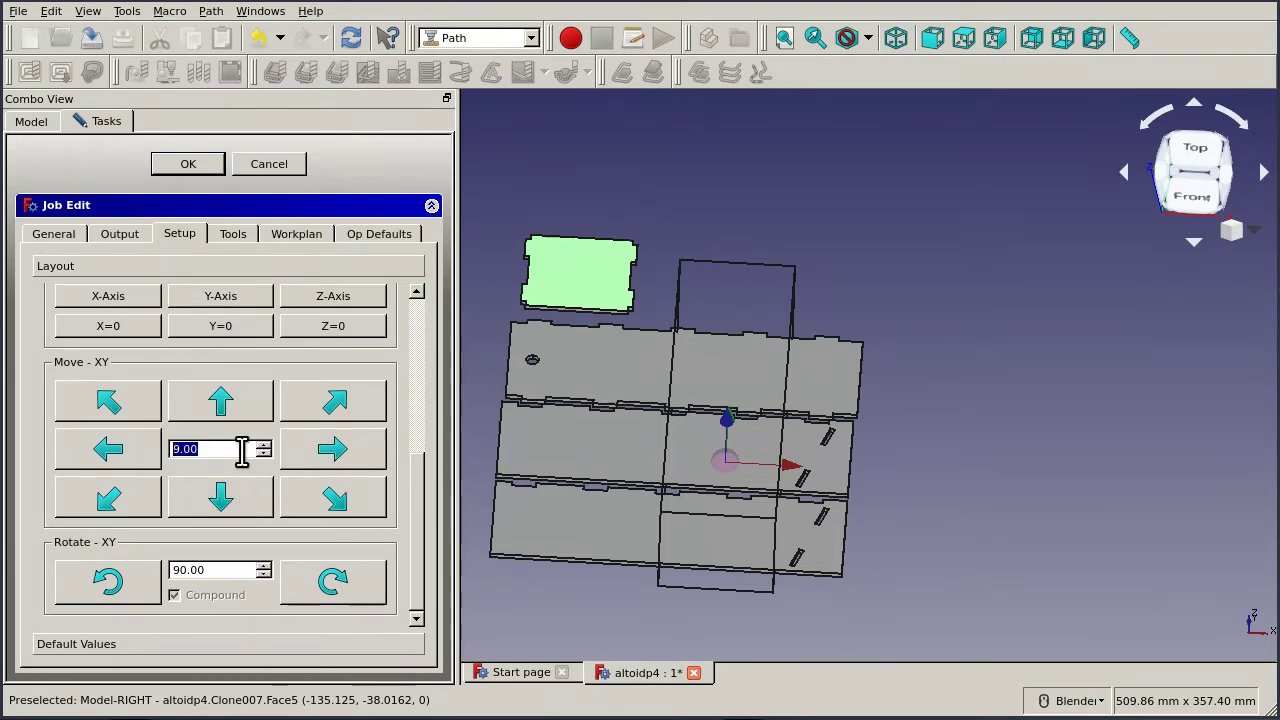
pyautogui.scroll(-2, 242, 452)
pyautogui.click(229, 492)
pyautogui.click(229, 492)
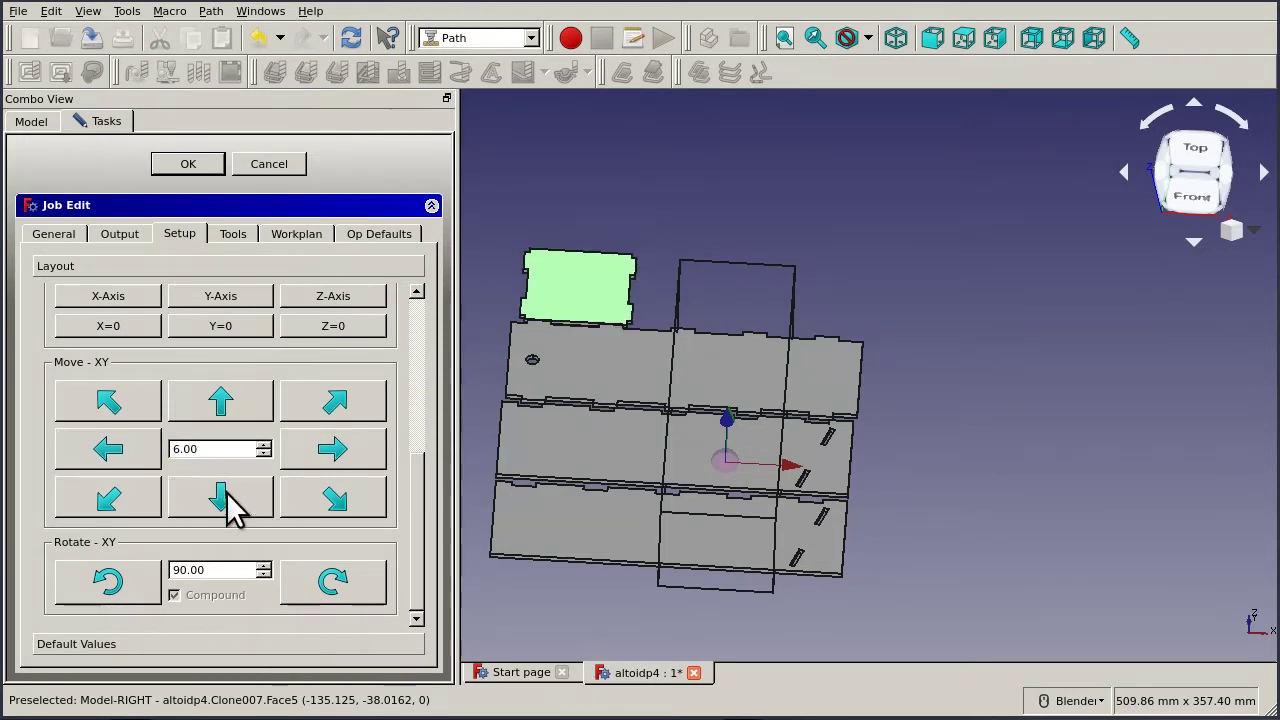
pyautogui.click(240, 412)
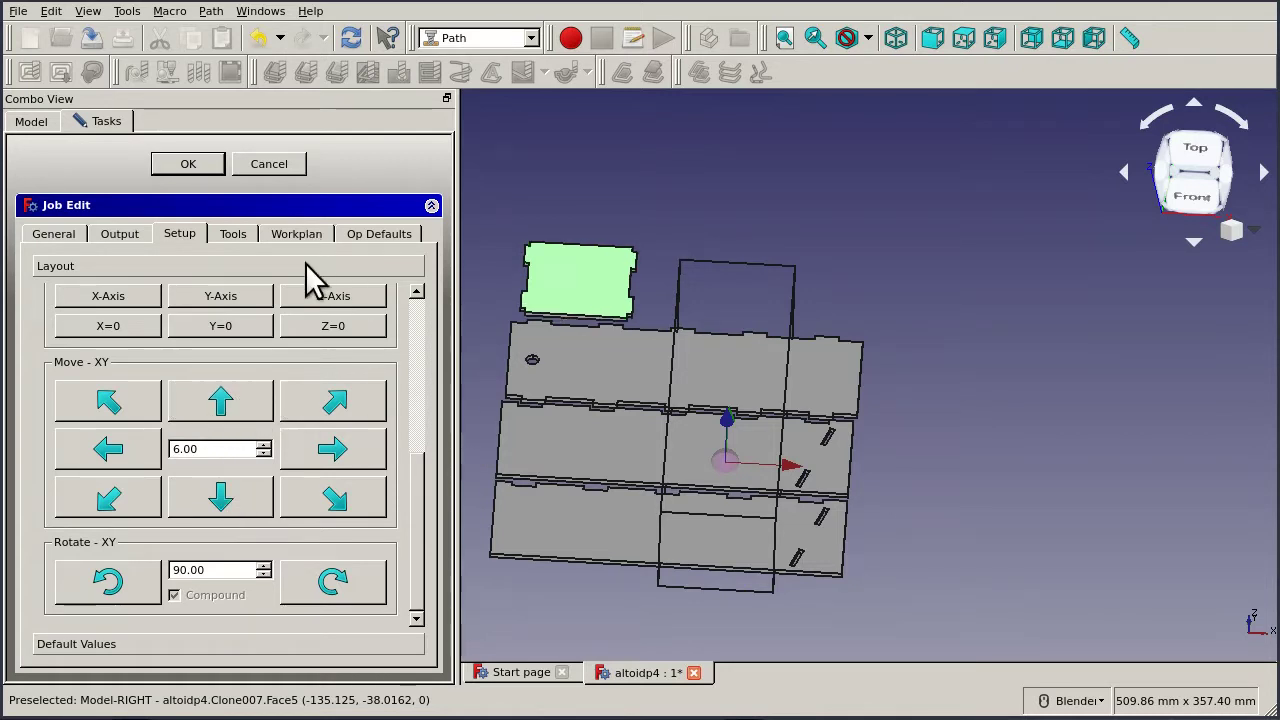
# Refresh the stock so it fits the new flat panel layout.
pyautogui.moveTo(418, 497); pyautogui.dragTo(449, 295)
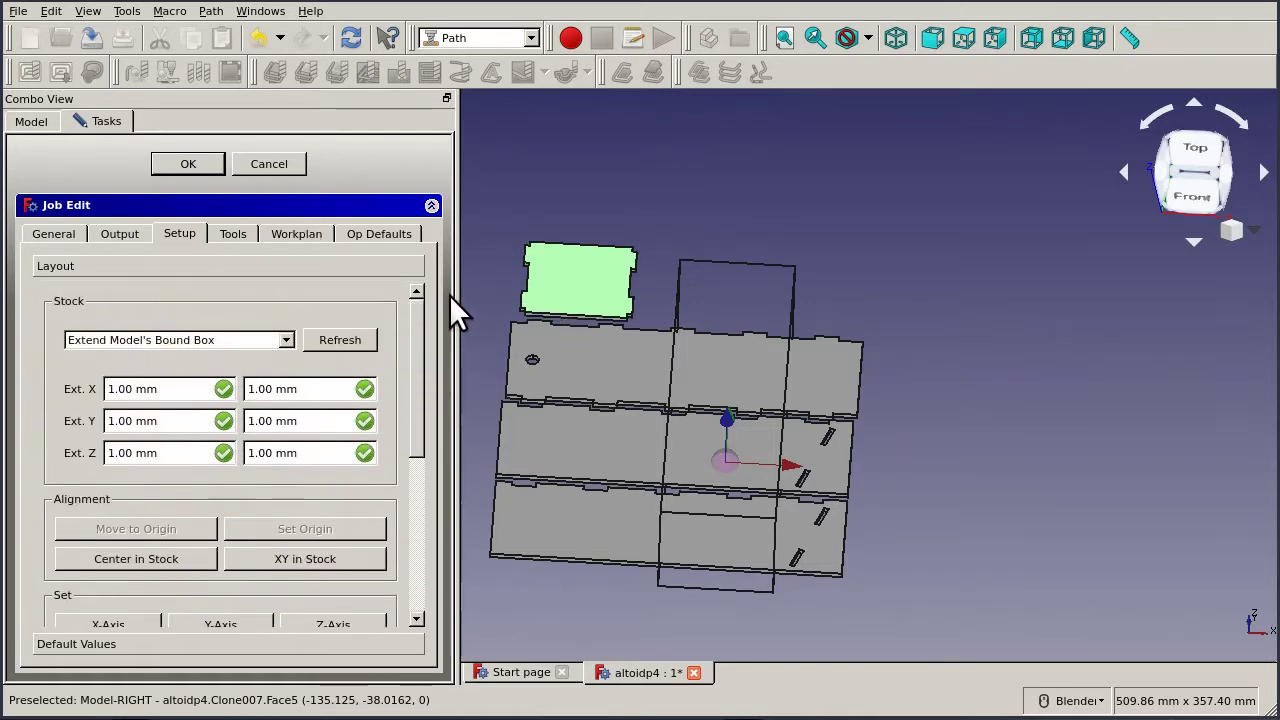
pyautogui.click(327, 341)
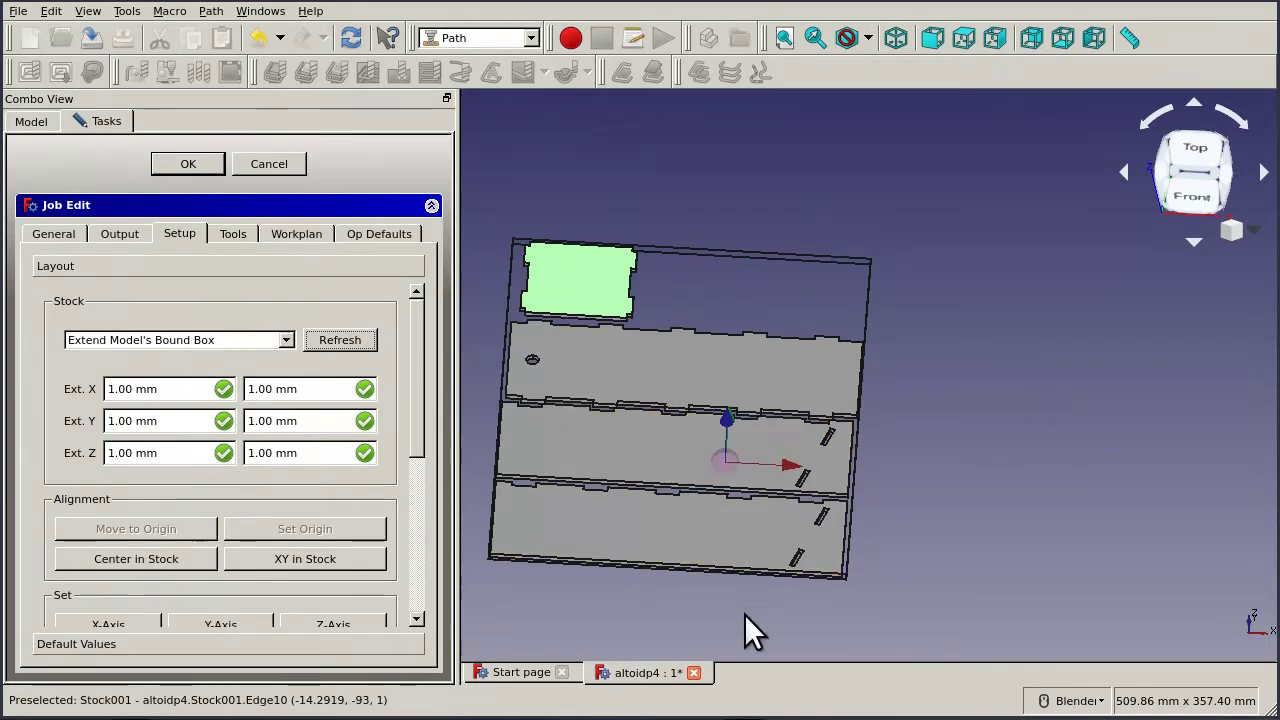
pyautogui.moveTo(744, 614); pyautogui.dragTo(569, 577, button='middle')
# Zoom in on the stock and select its near corner vertex.
pyautogui.scroll(-3, 614, 541)
pyautogui.scroll(2, 540, 530)
pyautogui.scroll(2, 516, 504)
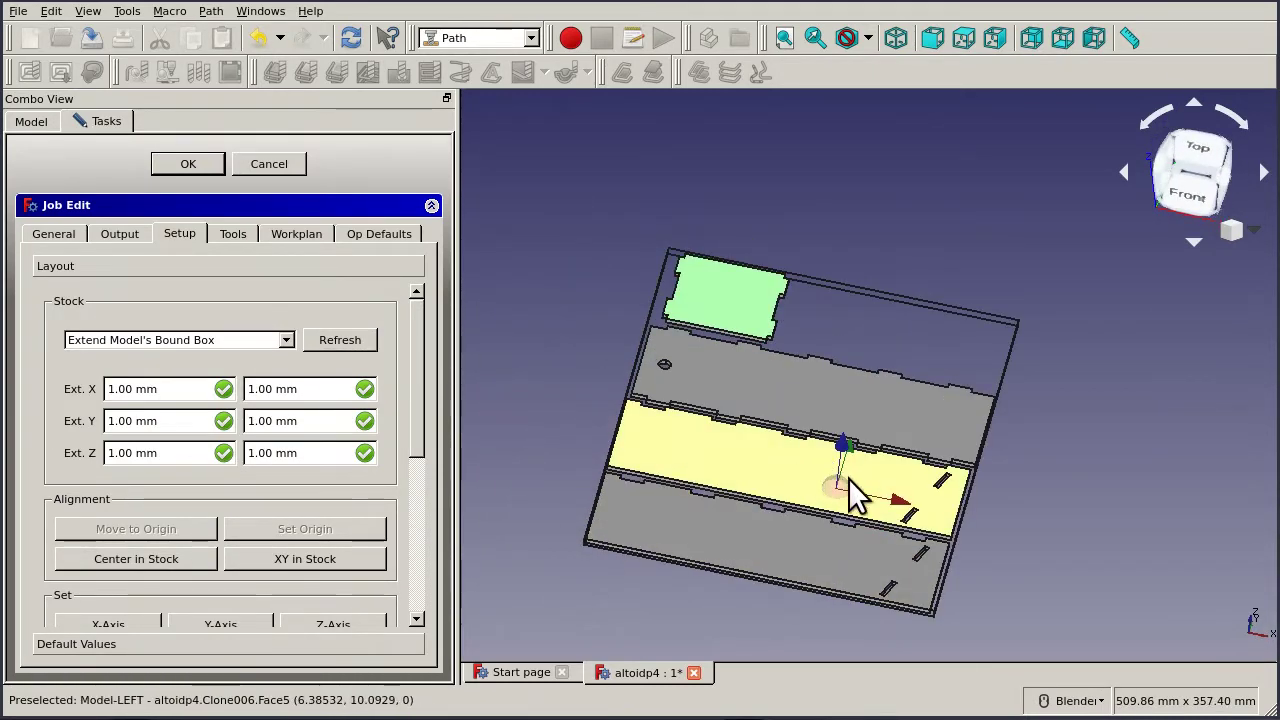
pyautogui.scroll(4, 594, 562)
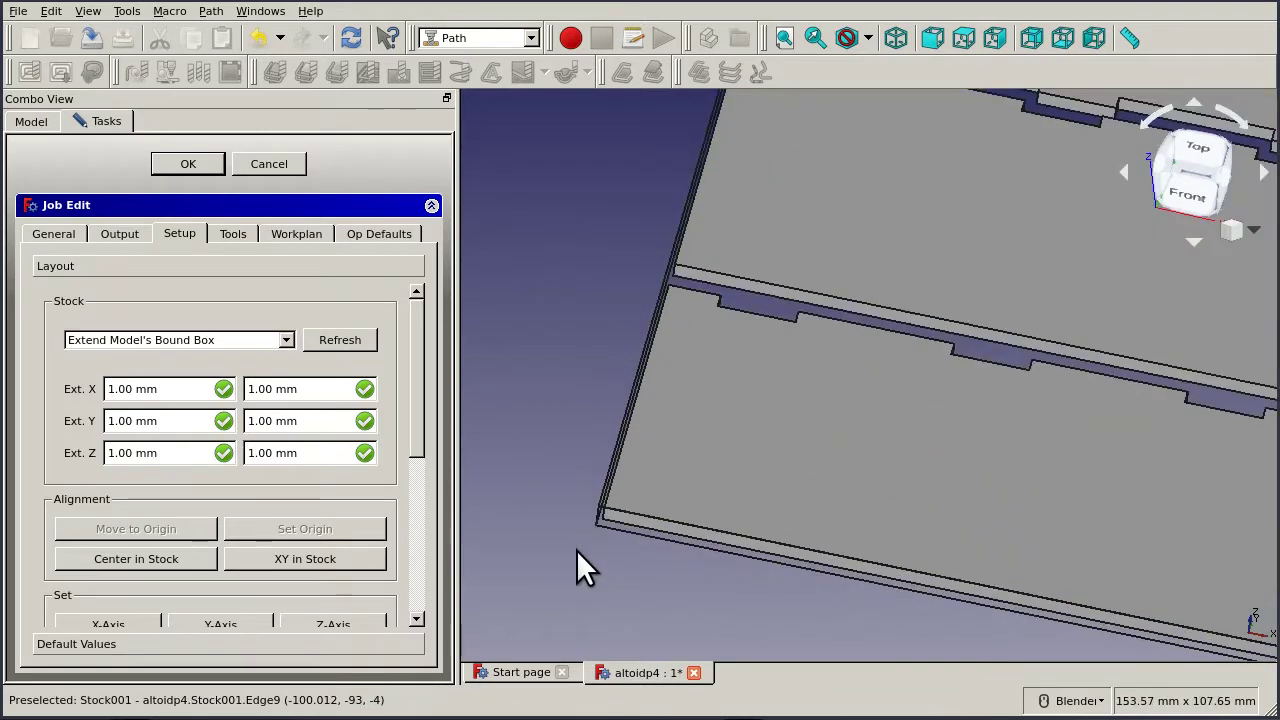
pyautogui.scroll(-2, 576, 552)
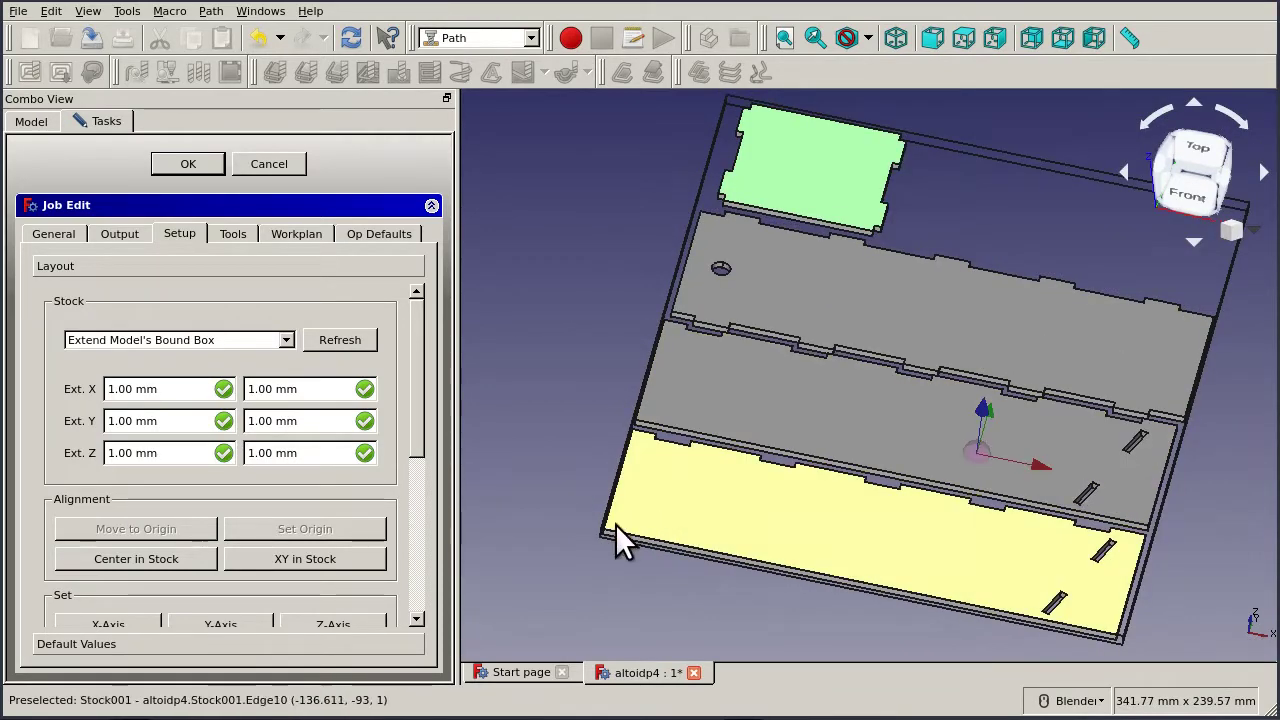
pyautogui.scroll(4, 598, 534)
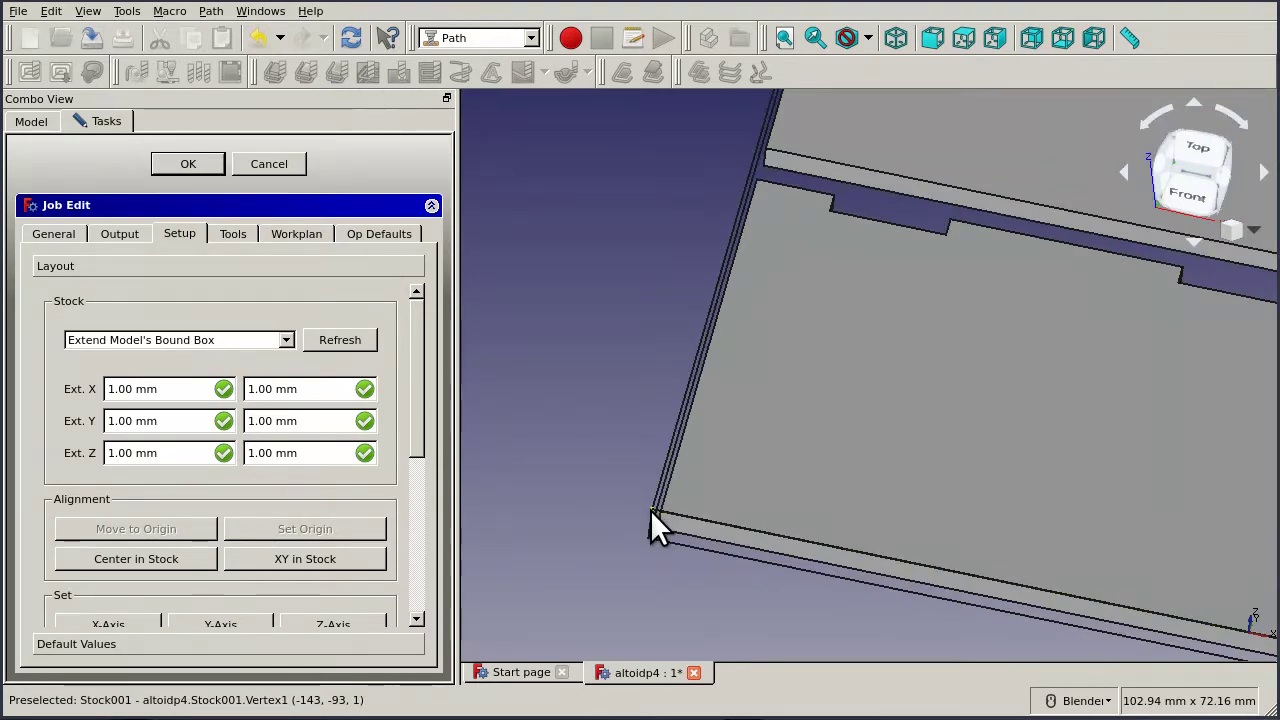
pyautogui.click(651, 513)
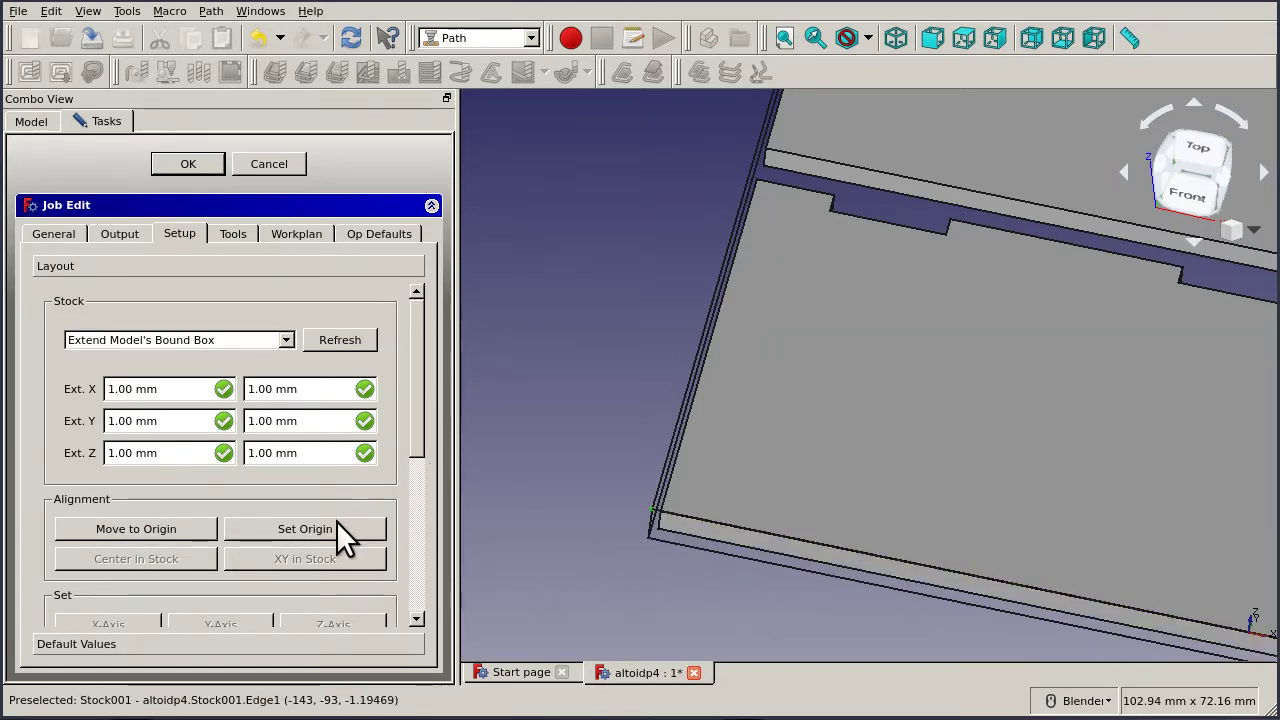
# Set the selected stock corner as the job origin.
pyautogui.click(305, 529)
pyautogui.scroll(3, 640, 409)
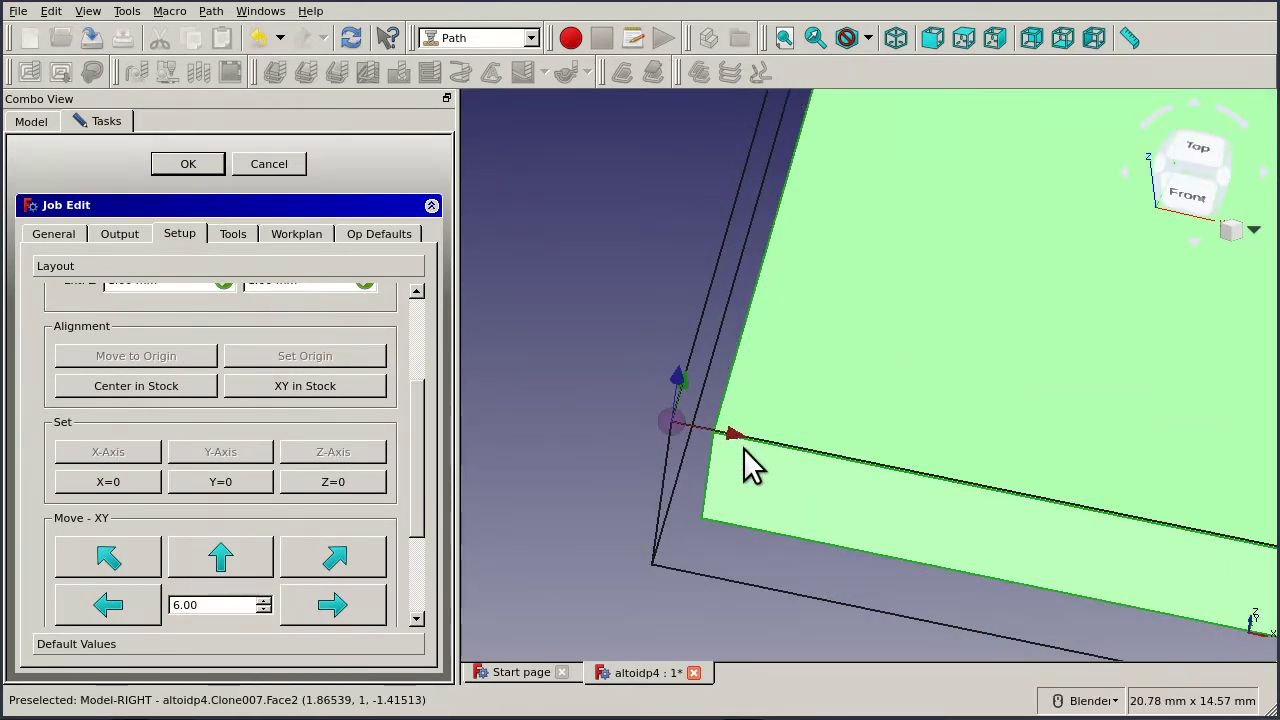
pyautogui.scroll(-3, 743, 448)
pyautogui.scroll(-4, 751, 490)
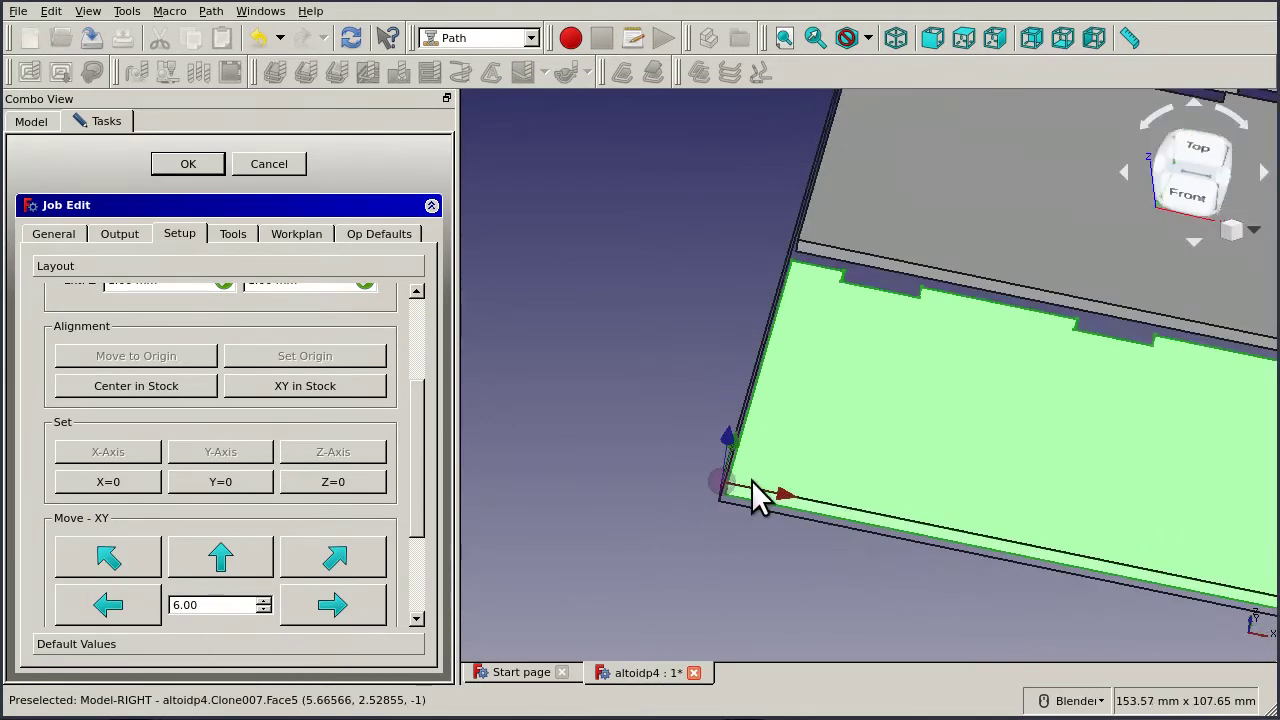
pyautogui.scroll(3, 798, 390)
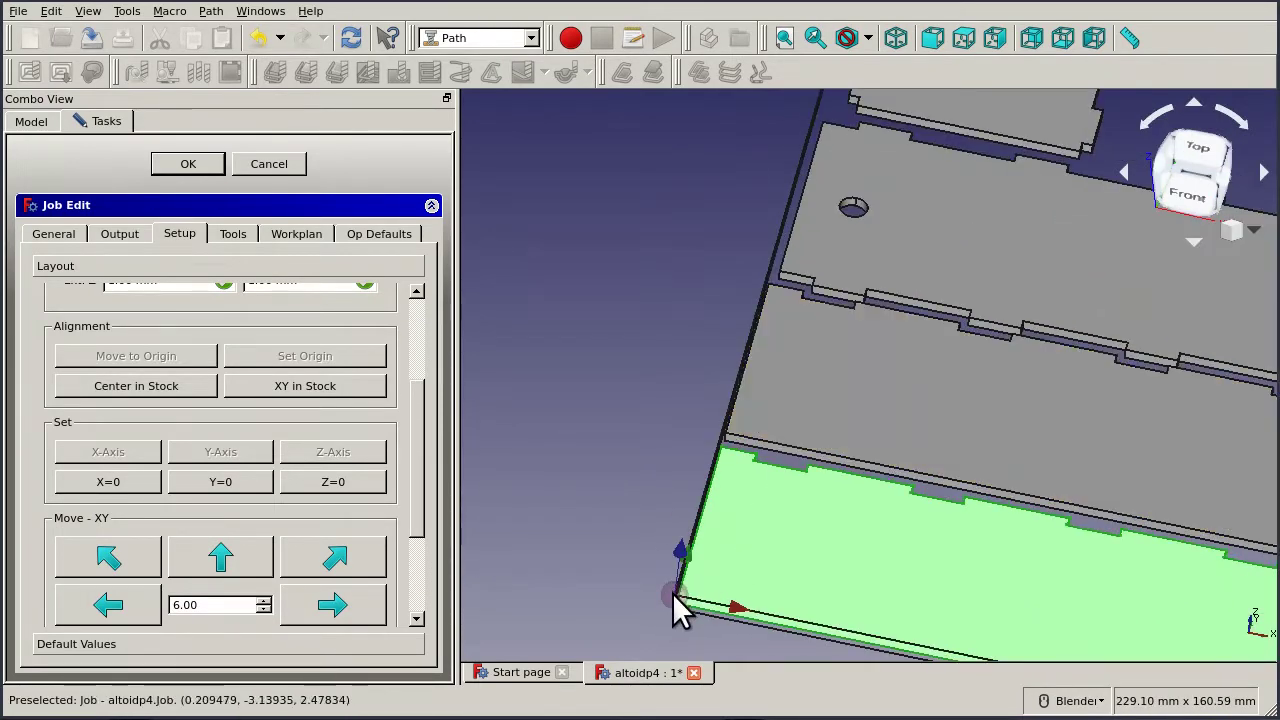
pyautogui.scroll(-3, 683, 604)
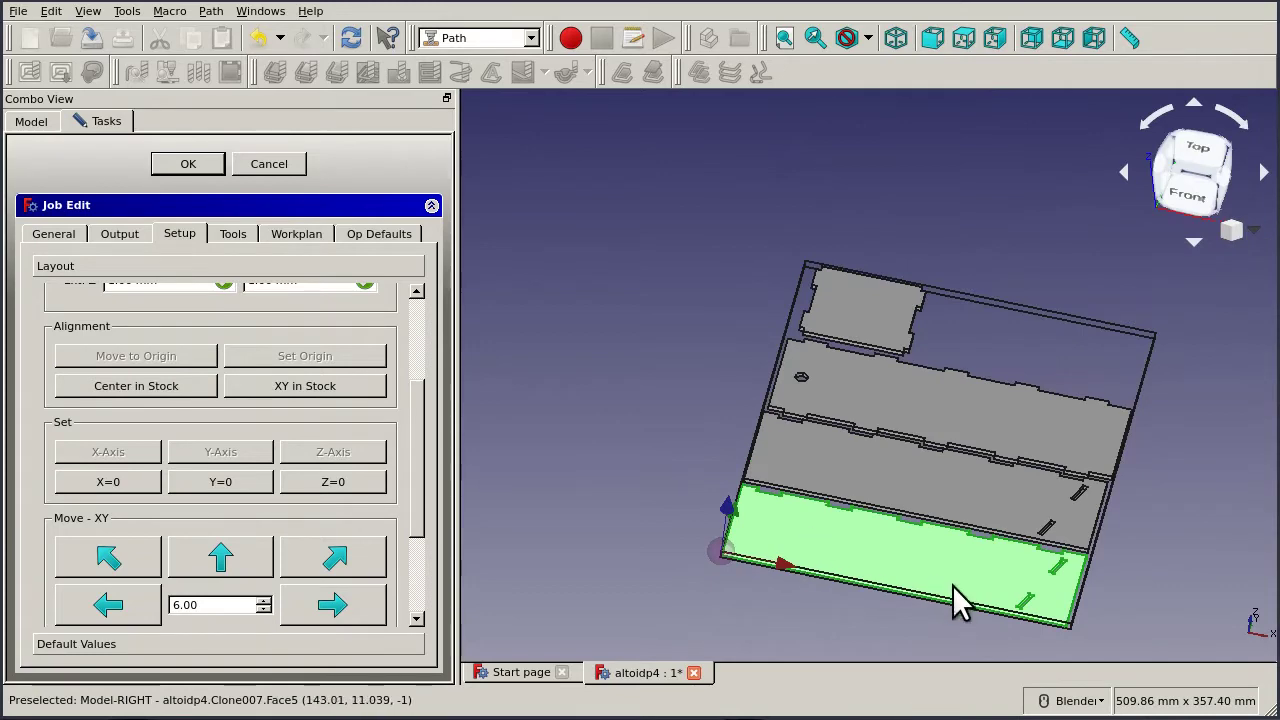
# Orbit to inspect the flat-packed plates, then accept the job setup with OK.
pyautogui.moveTo(1152, 580); pyautogui.dragTo(1020, 578, button='middle')
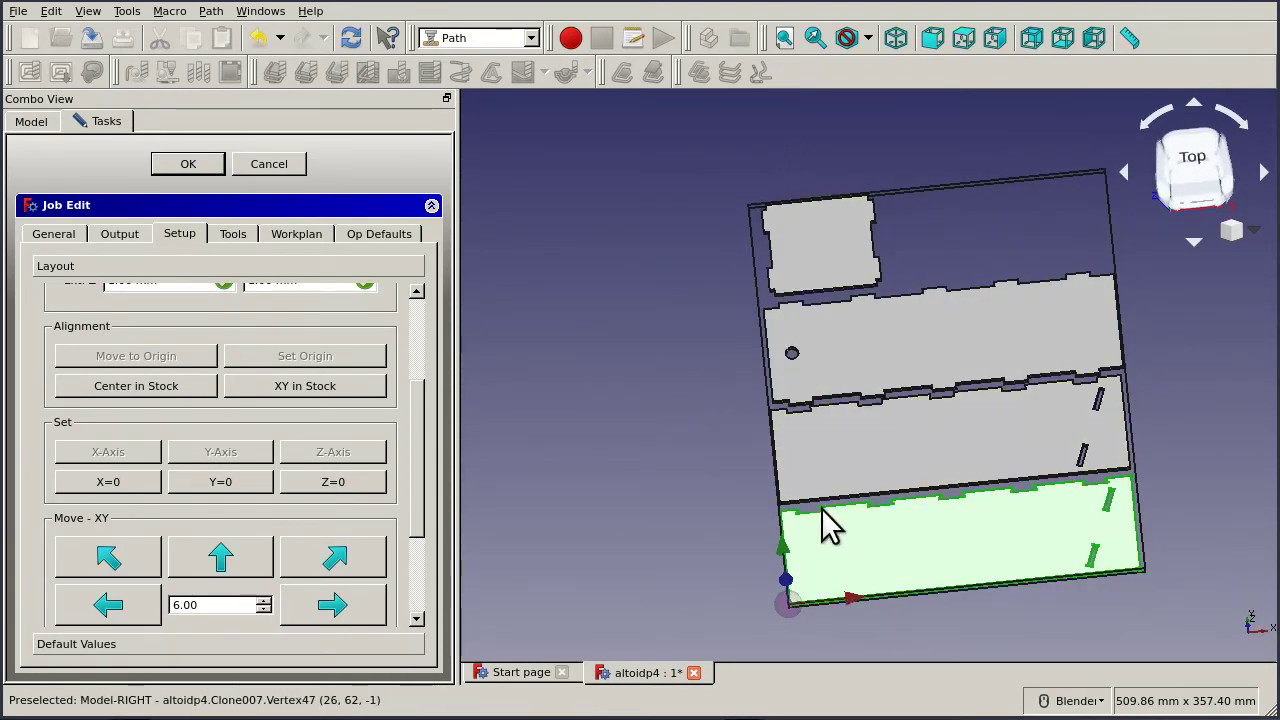
pyautogui.moveTo(827, 348); pyautogui.dragTo(618, 349, button='middle')
pyautogui.moveTo(417, 390); pyautogui.dragTo(434, 308)
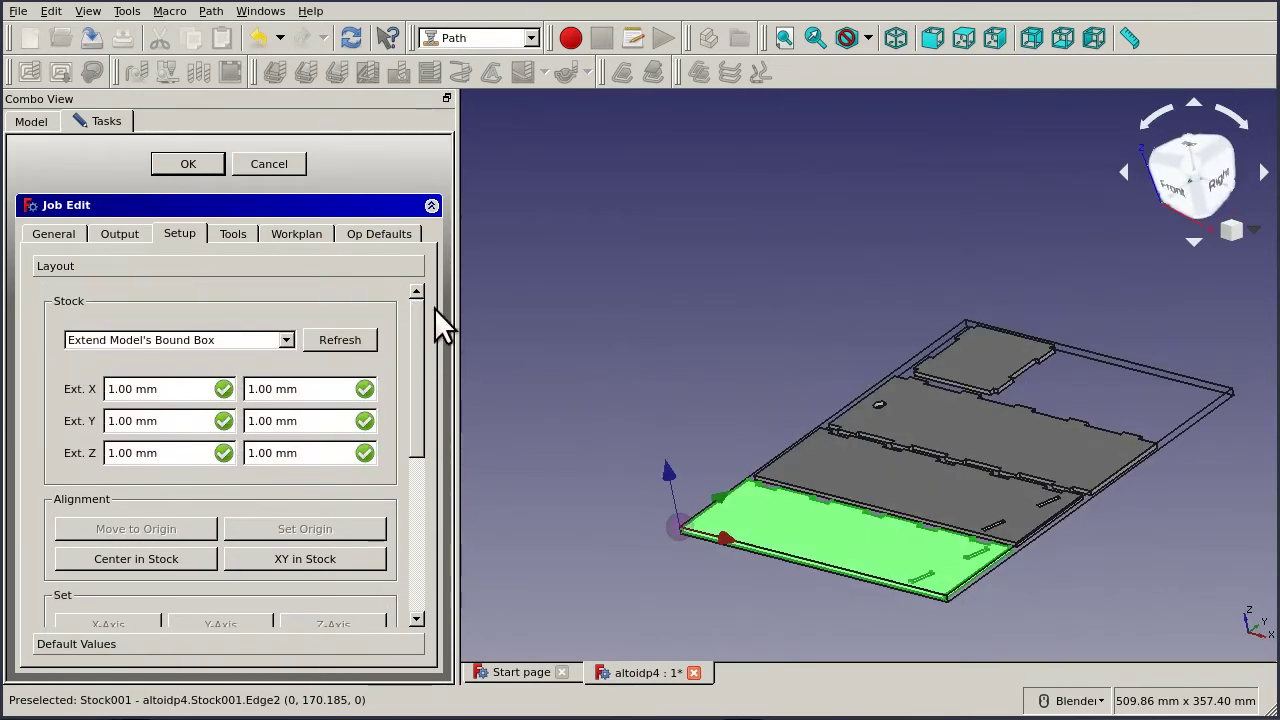
pyautogui.click(190, 164)
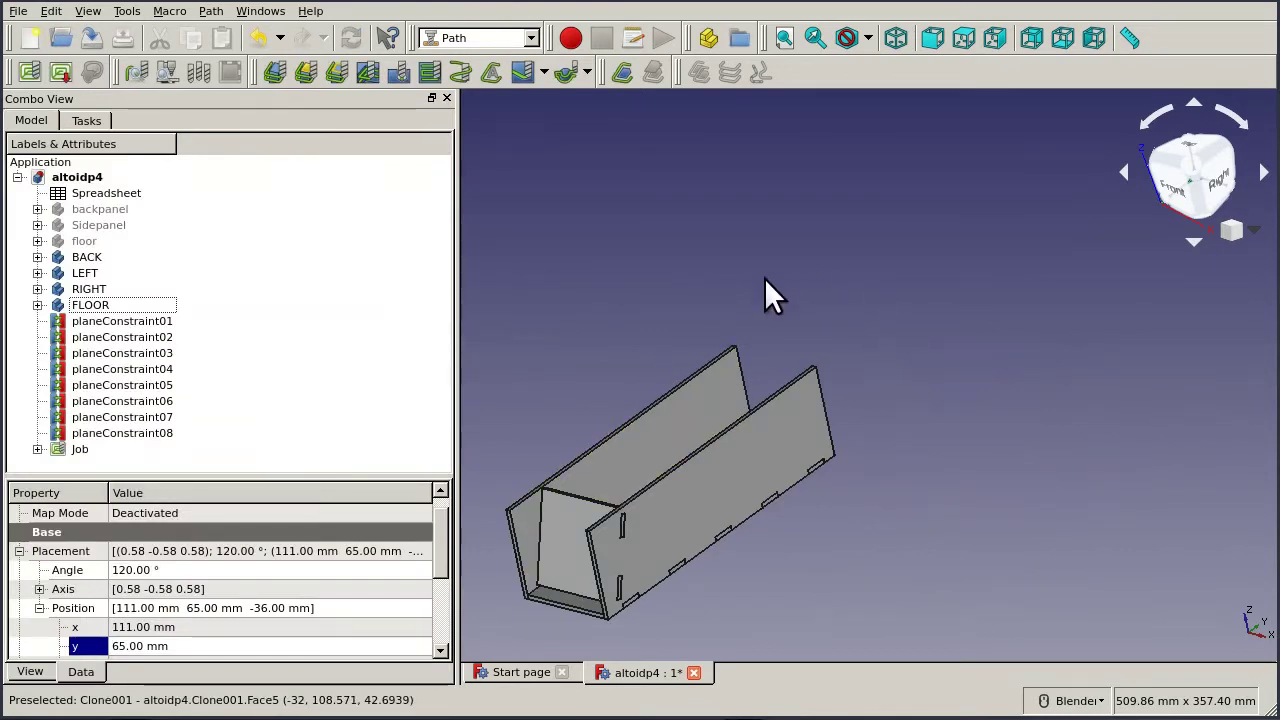
# Expand the Job to list T3: laser, Operations, Model, Stock001 and SetupSheet.
pyautogui.scroll(-2, 704, 353)
pyautogui.scroll(4, 600, 420)
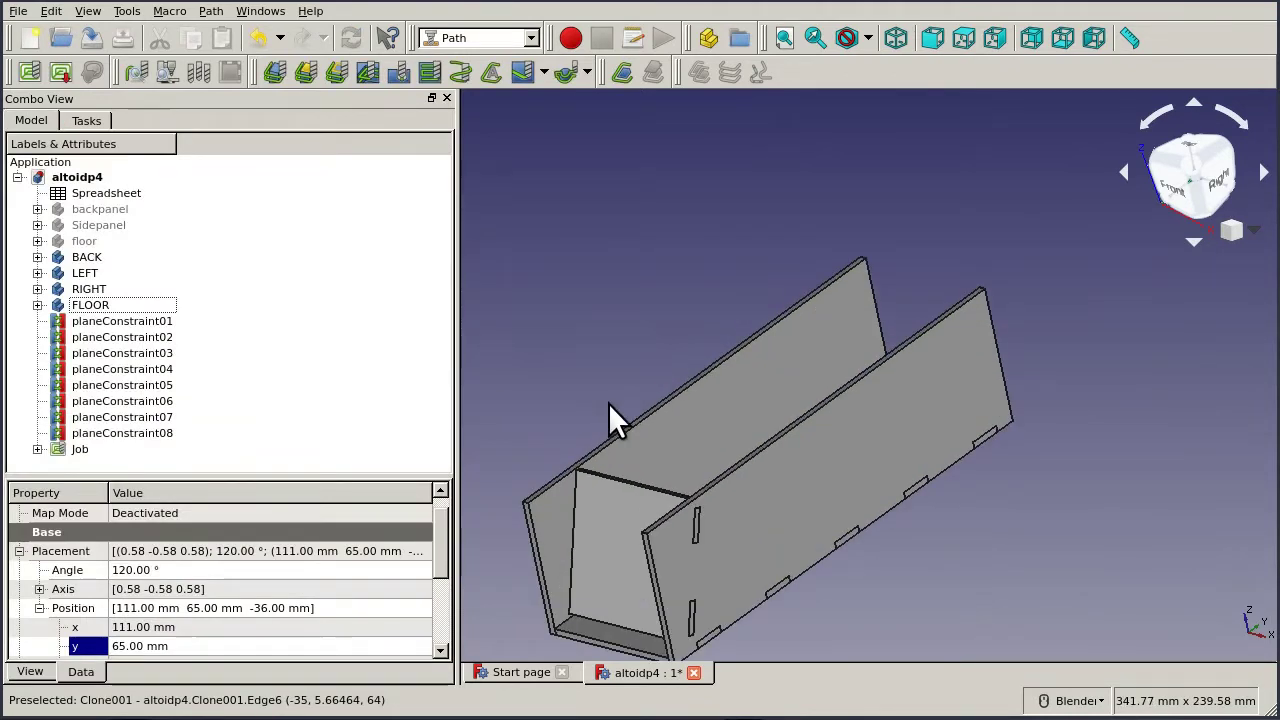
pyautogui.scroll(-4, 537, 440)
pyautogui.scroll(2, 536, 439)
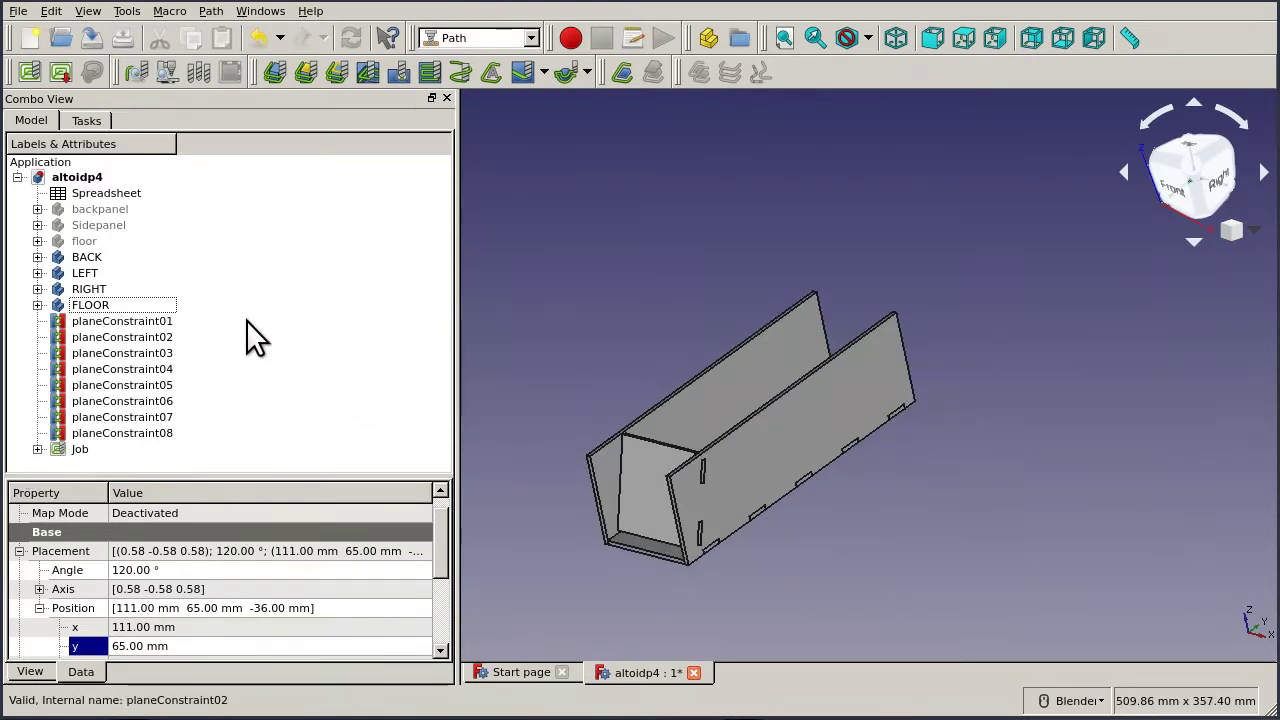
pyautogui.click(38, 448)
pyautogui.scroll(-2, 319, 370)
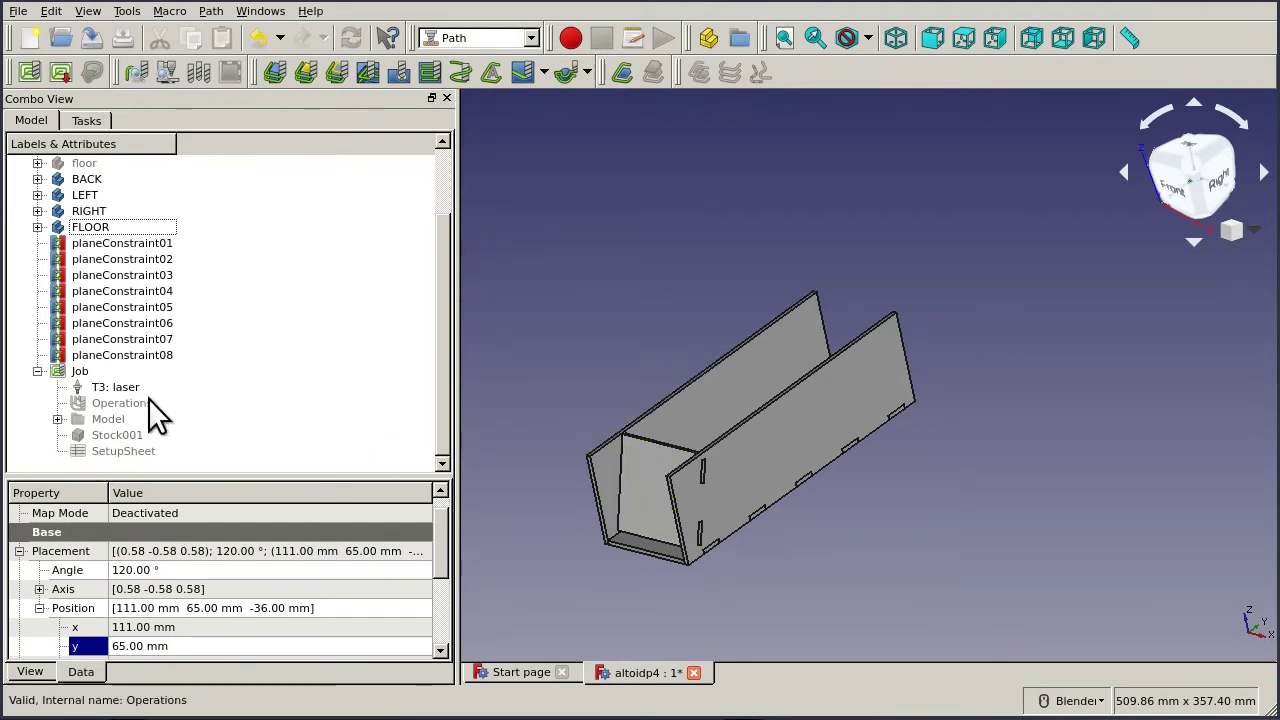
# Expand Job > Model and show Model-BACK, Model-FLOOR, Model-LEFT and Model-RIGHT.
pyautogui.click(57, 419)
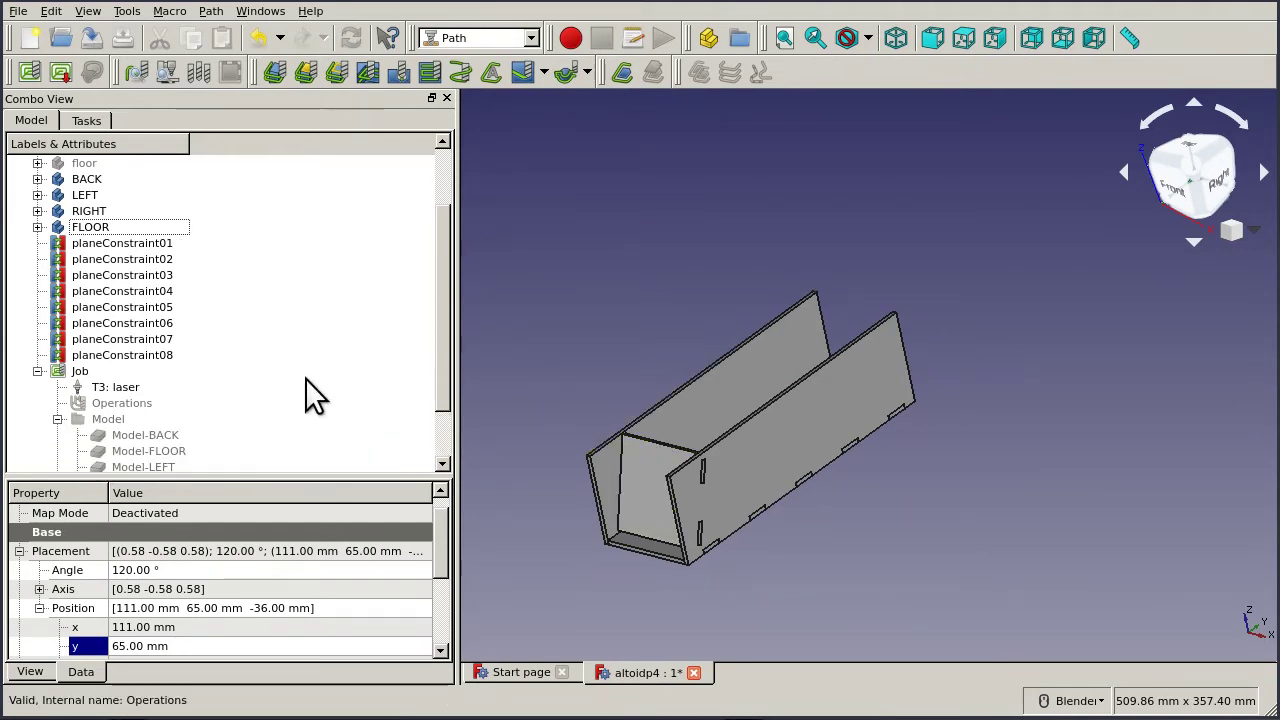
pyautogui.scroll(-2, 314, 394)
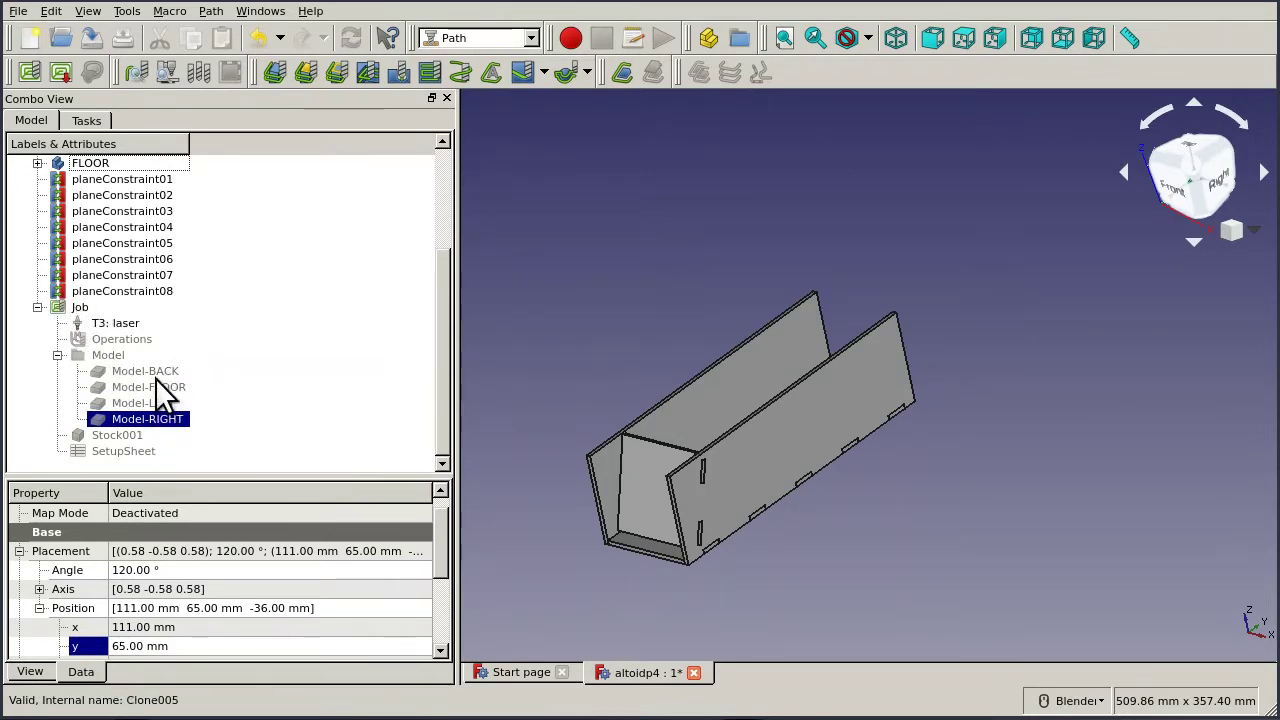
pyautogui.scroll(2, 145, 300)
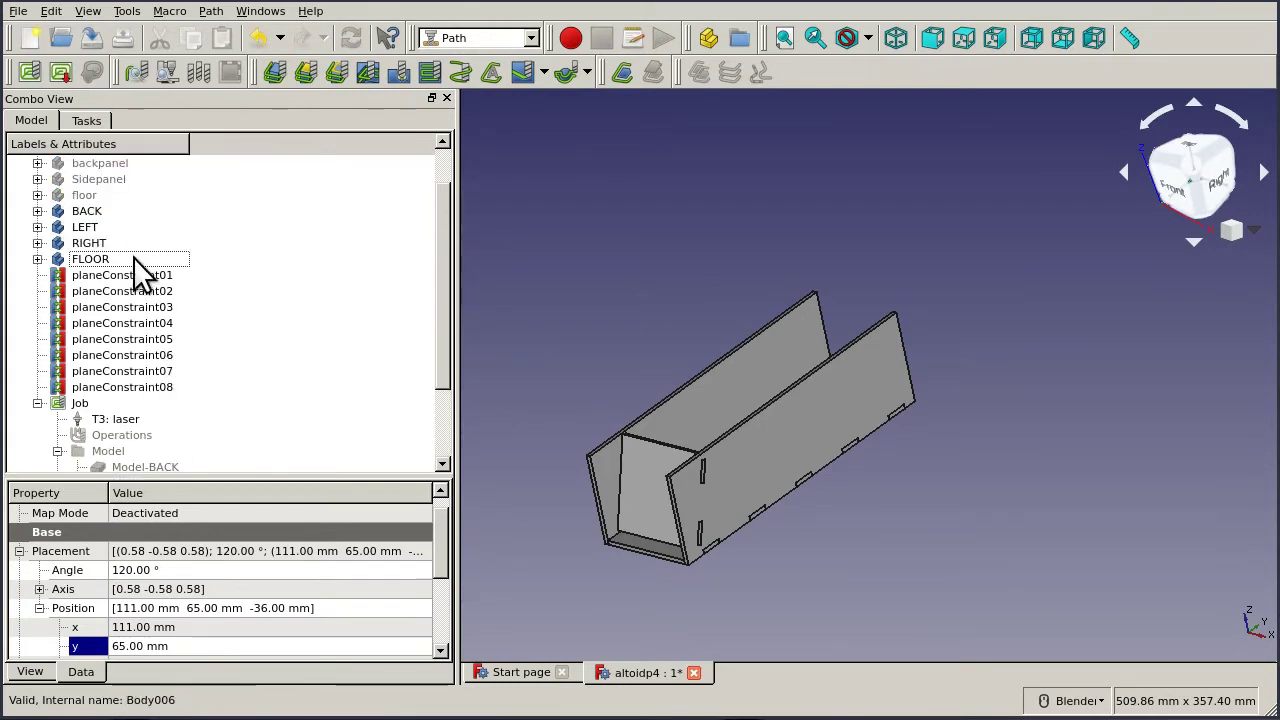
pyautogui.scroll(-2, 188, 340)
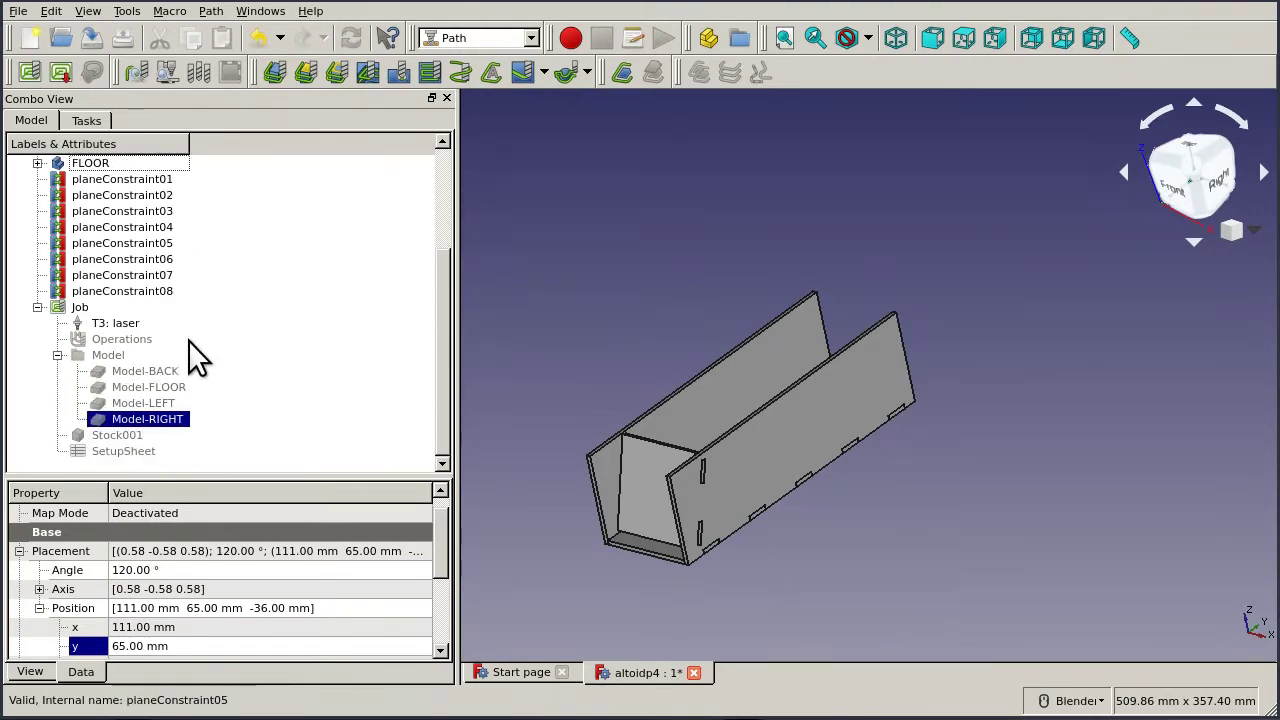
pyautogui.click(157, 373)
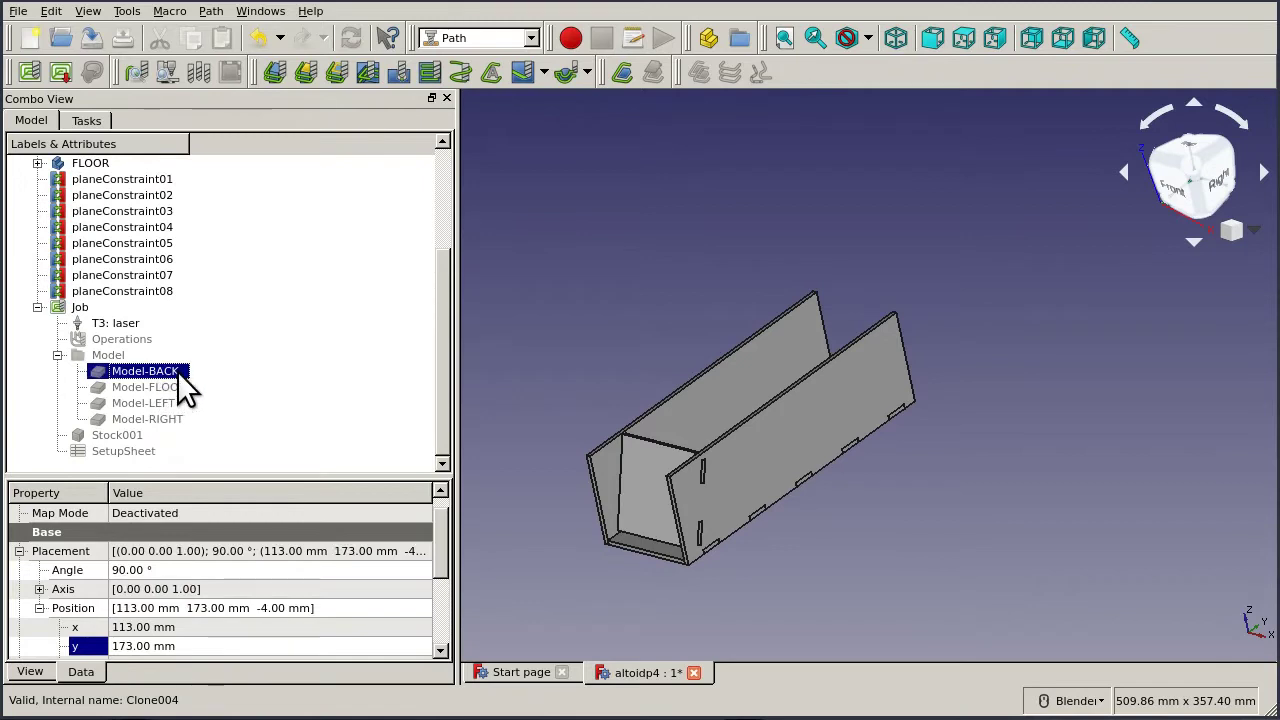
pyautogui.press('space')
pyautogui.click(182, 388)
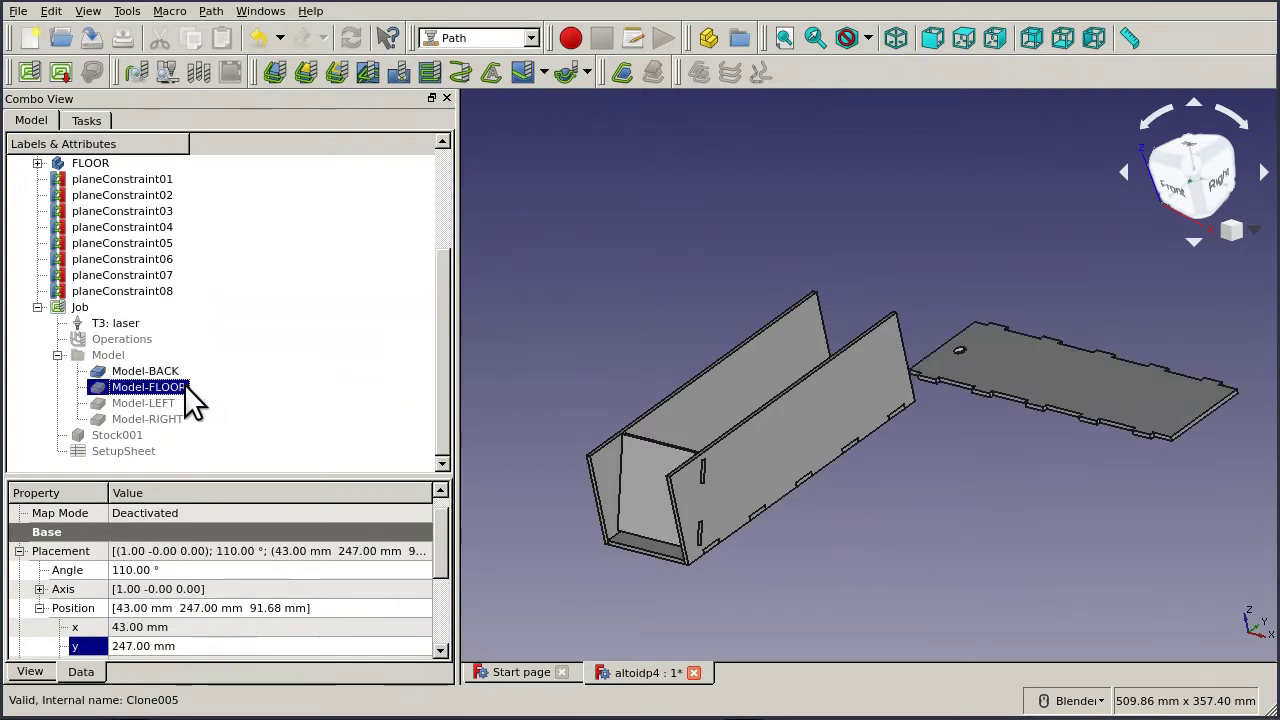
pyautogui.press('space')
pyautogui.click(150, 405)
pyautogui.press('space')
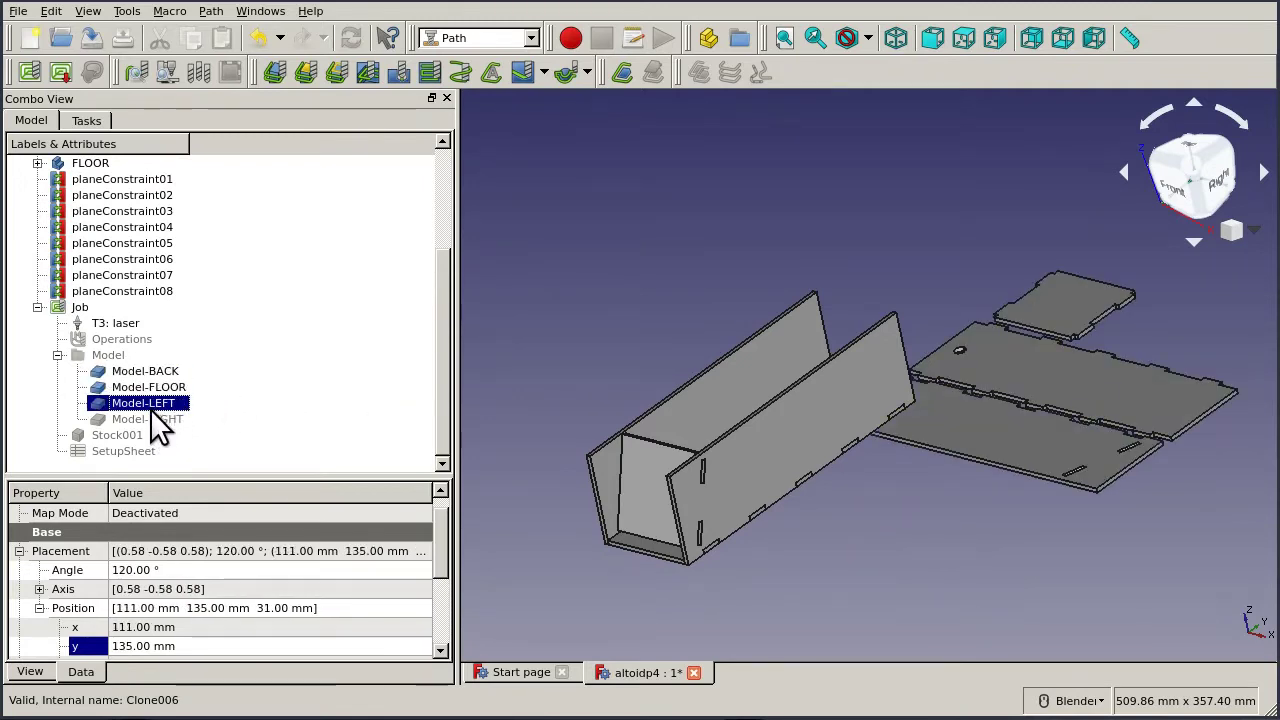
pyautogui.click(152, 415)
pyautogui.press('space')
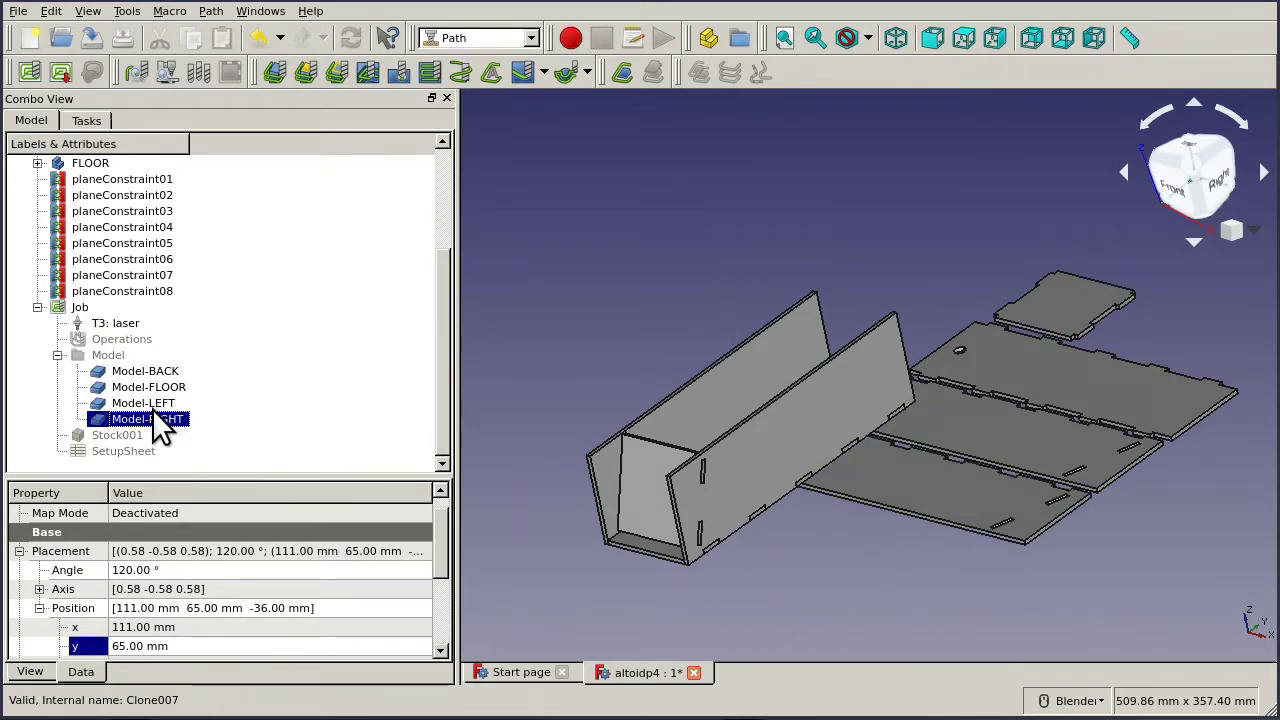
# Hide the four Model panels again and fit the whole model into view with V,F.
pyautogui.press('space')
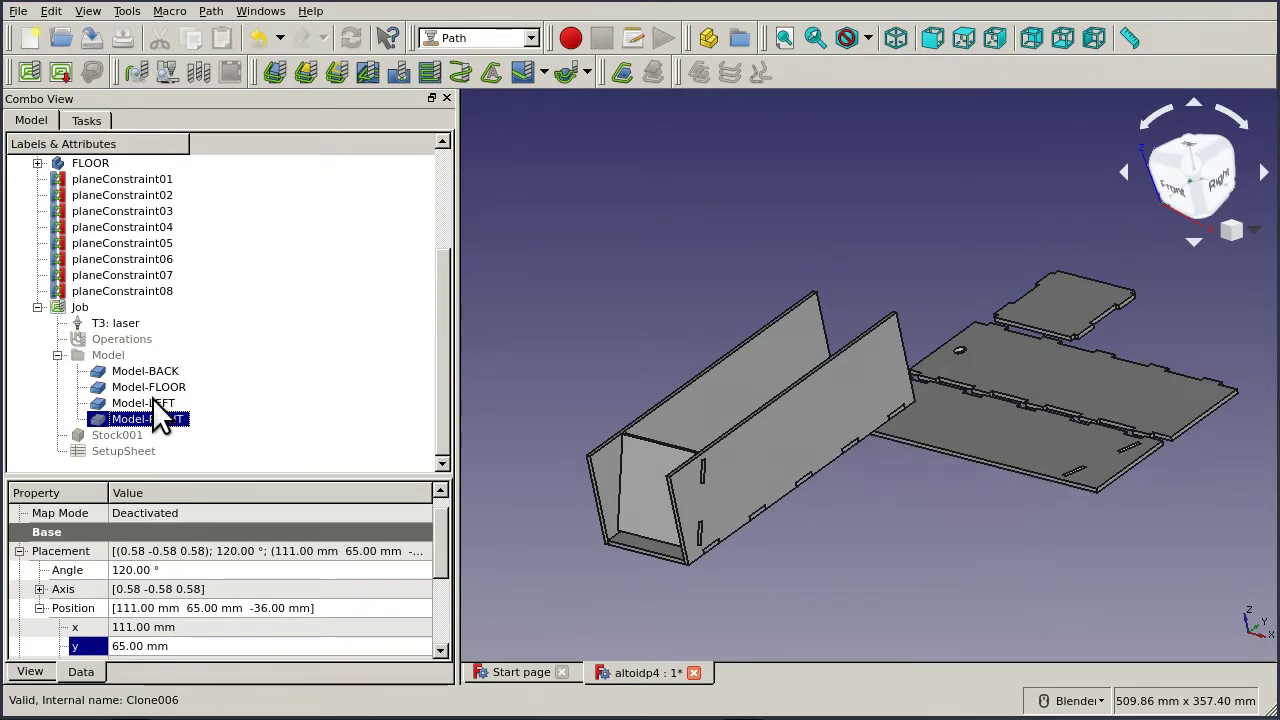
pyautogui.click(152, 401)
pyautogui.press('space')
pyautogui.click(160, 389)
pyautogui.press('space')
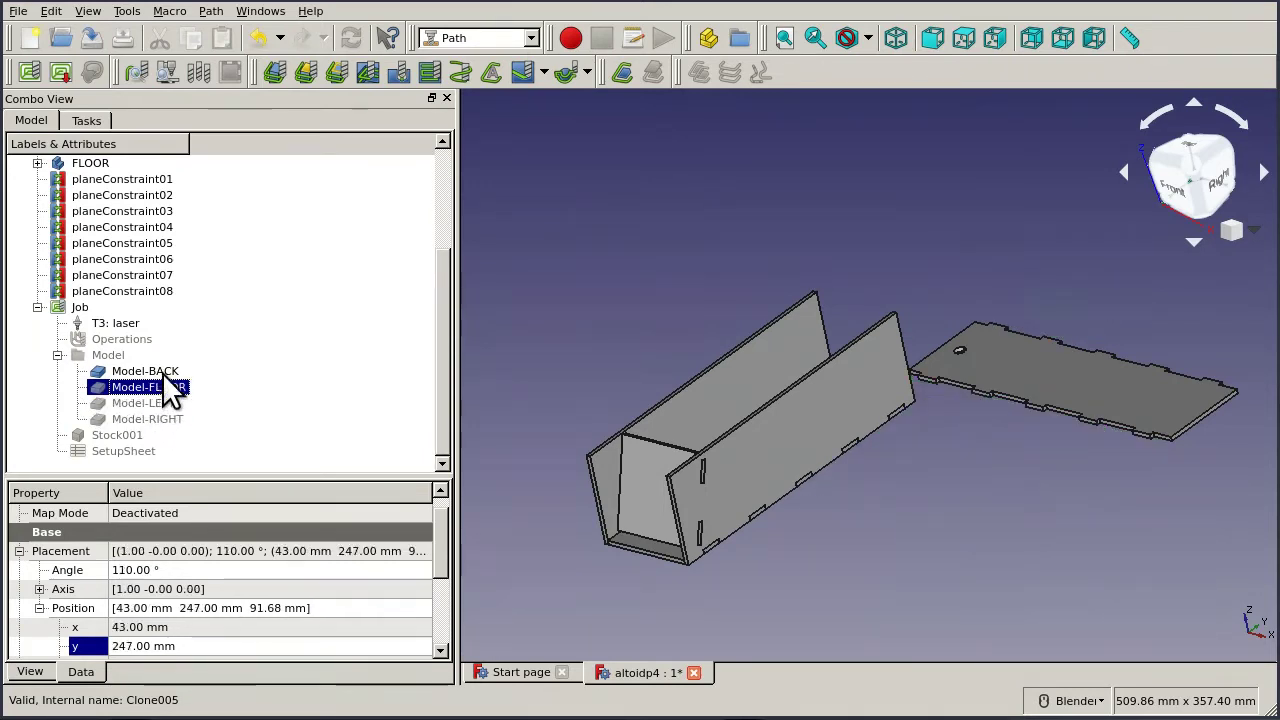
pyautogui.click(162, 372)
pyautogui.press('space')
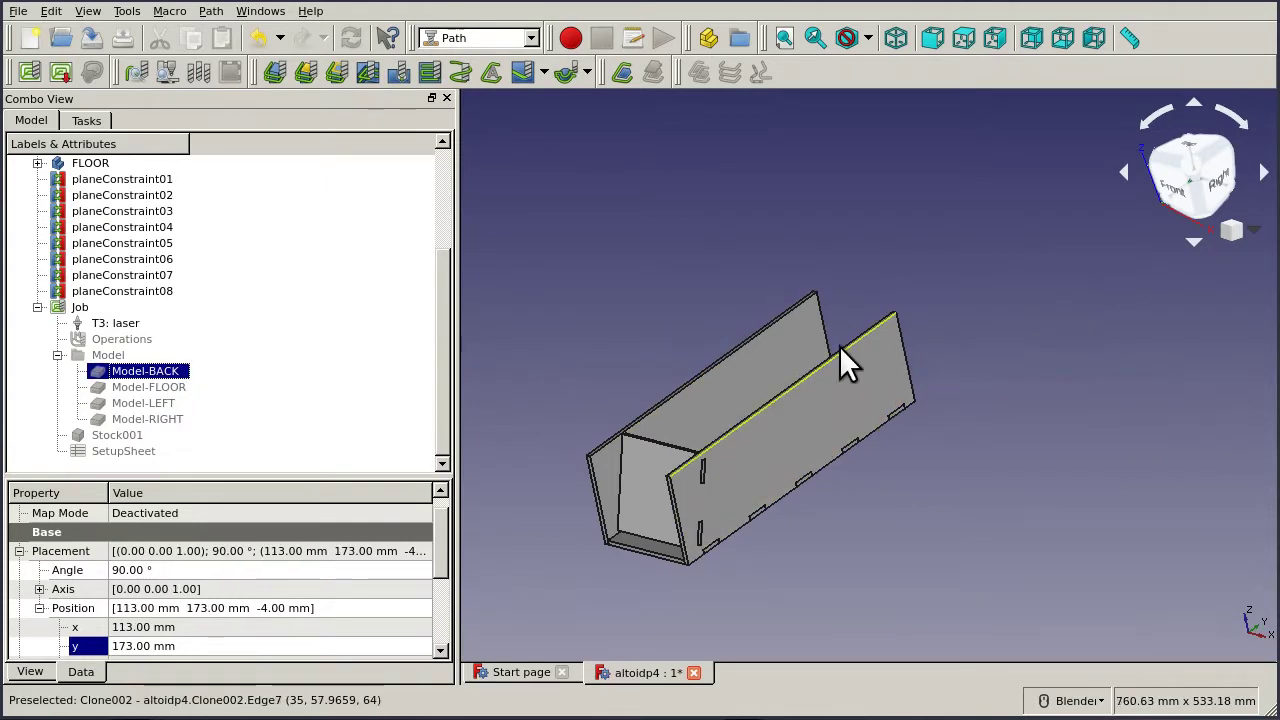
pyautogui.press('v')
pyautogui.press('f')
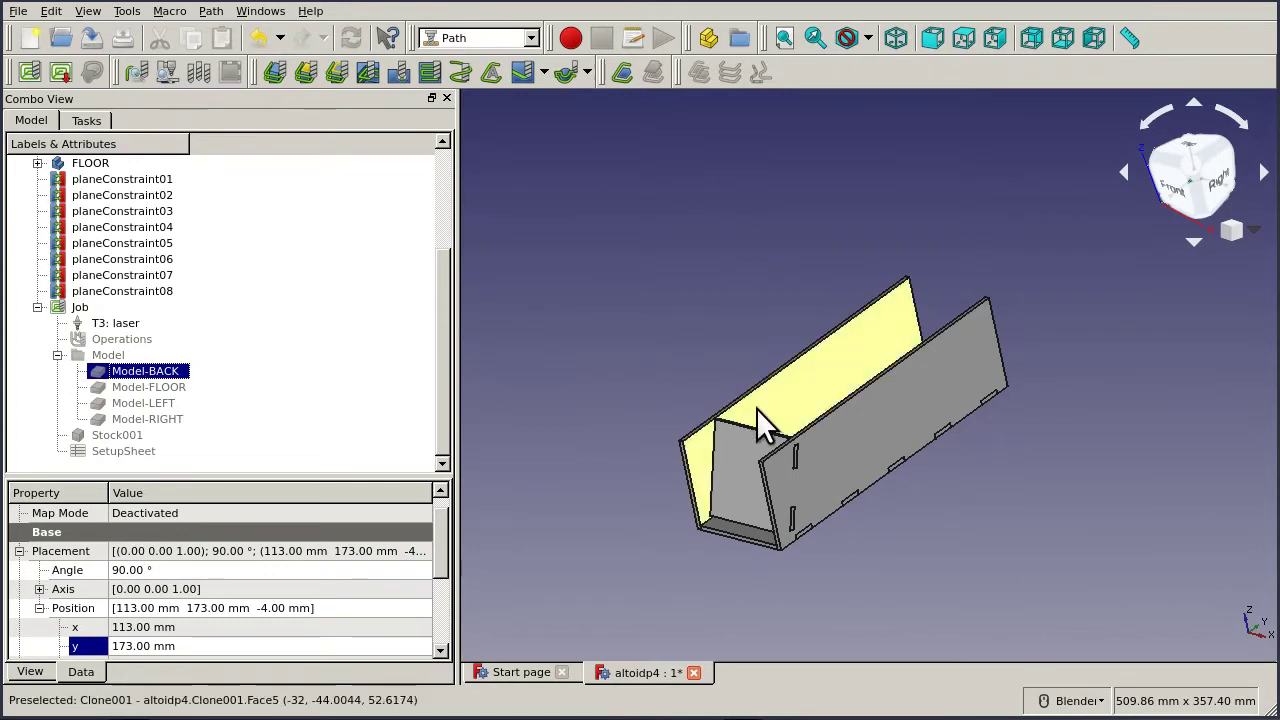
pyautogui.scroll(2, 193, 330)
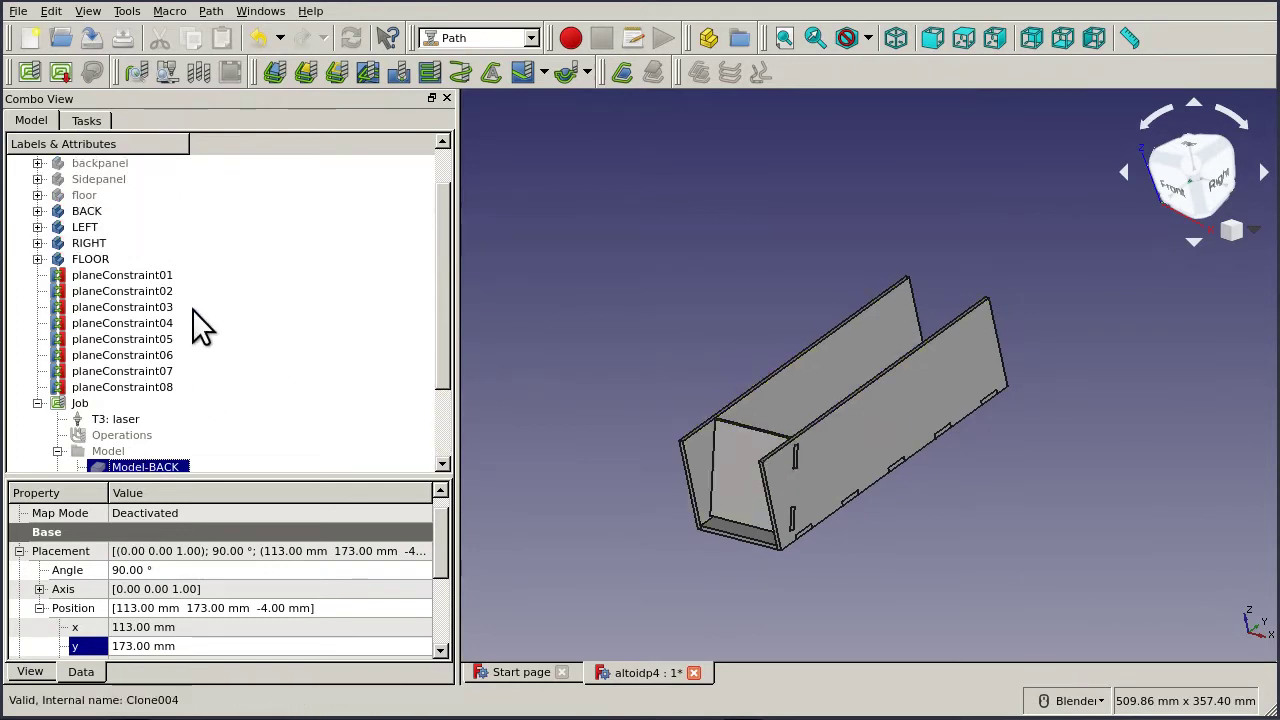
pyautogui.doubleClick(86, 404)
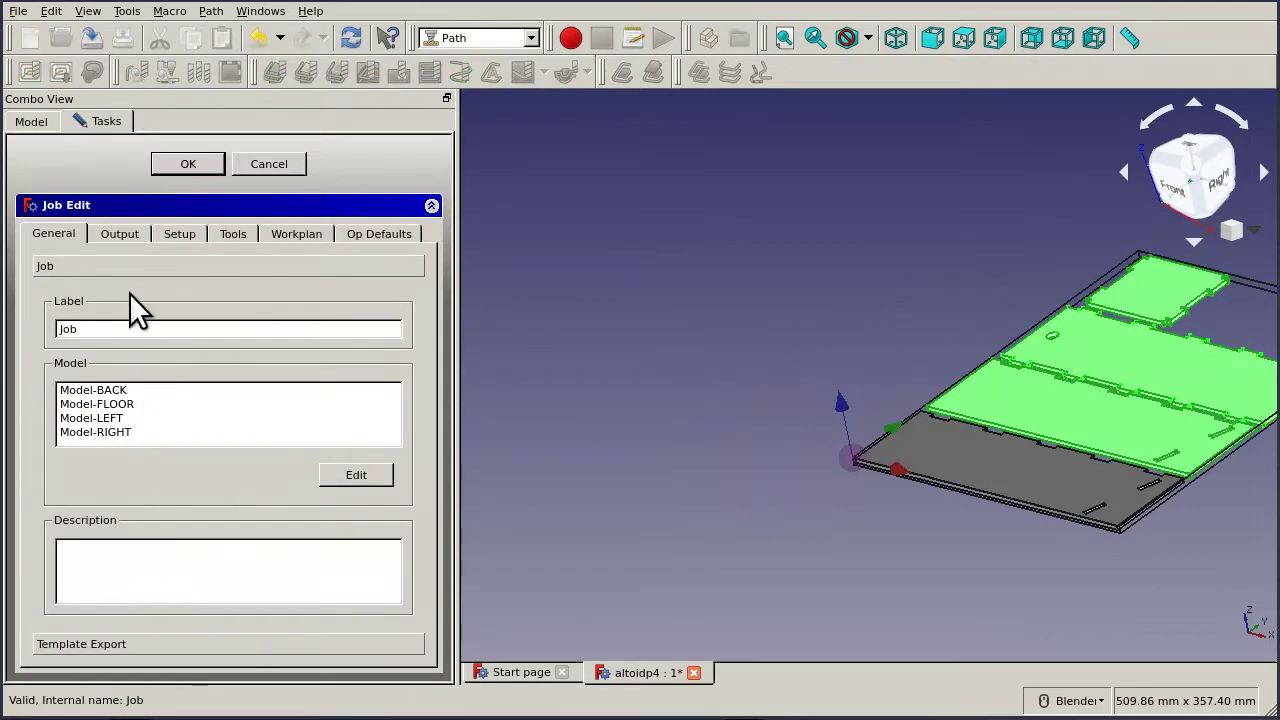
pyautogui.click(31, 123)
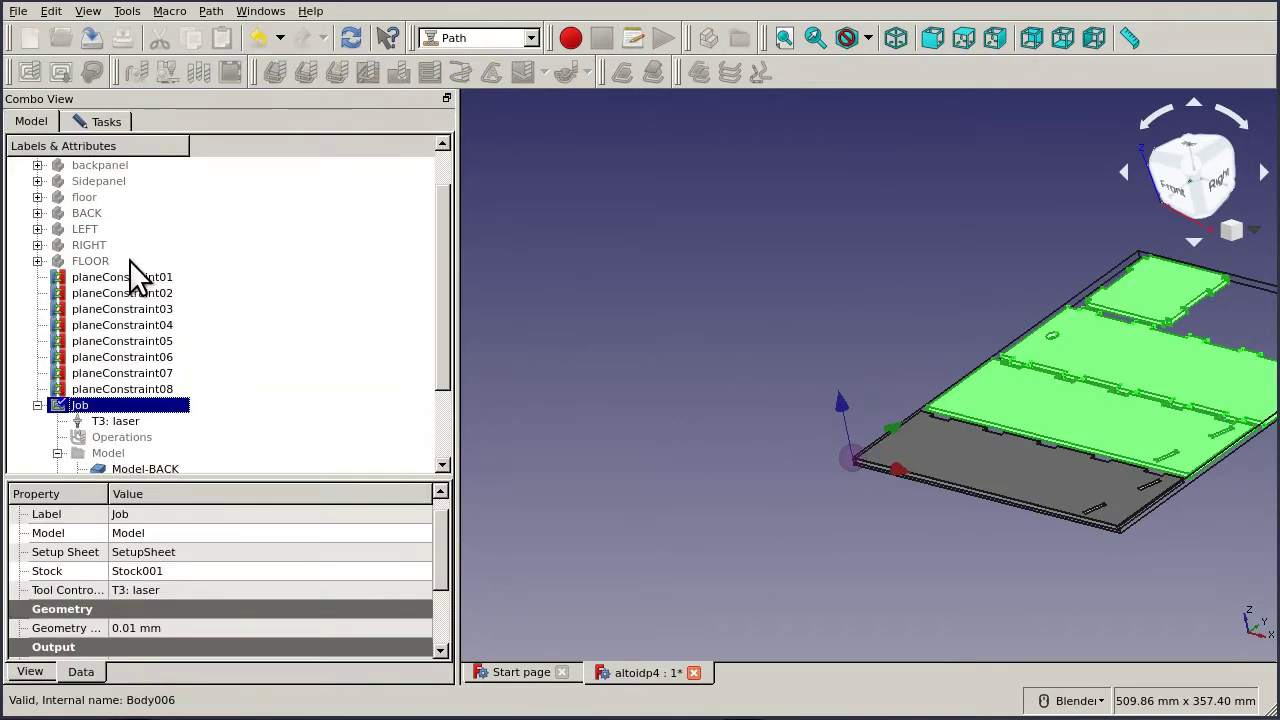
pyautogui.scroll(-2, 208, 382)
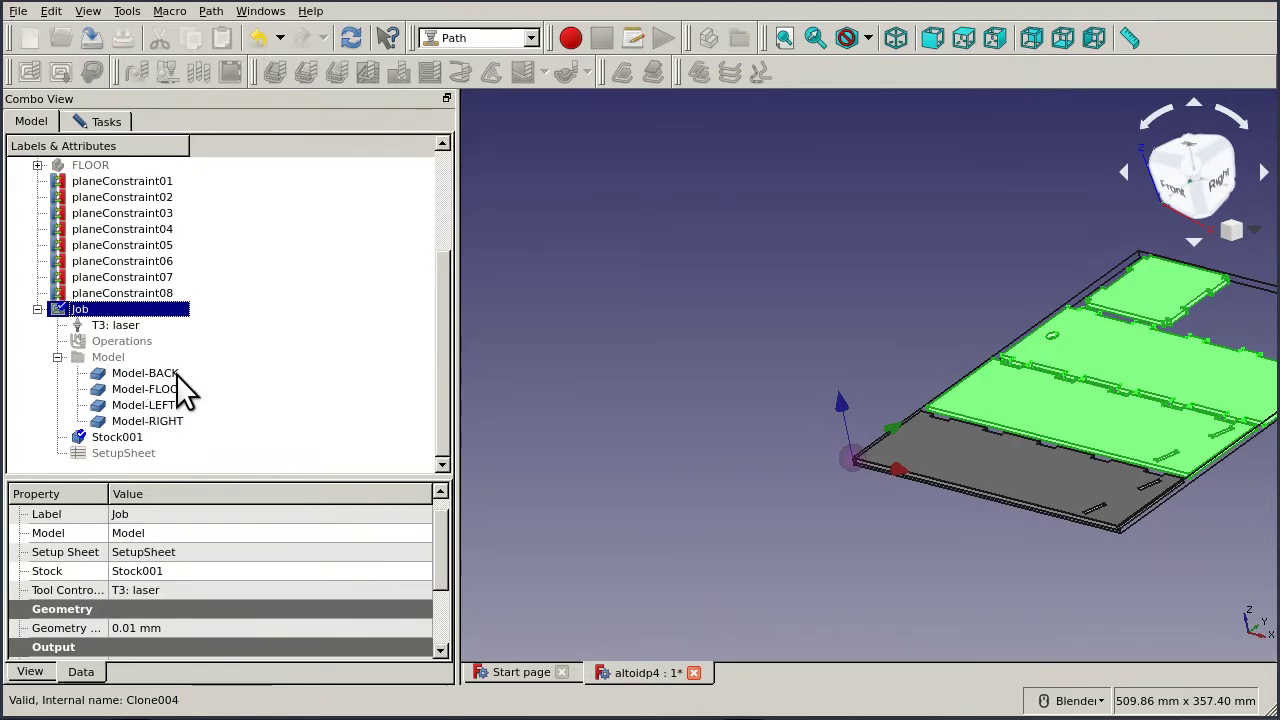
pyautogui.scroll(2, 176, 374)
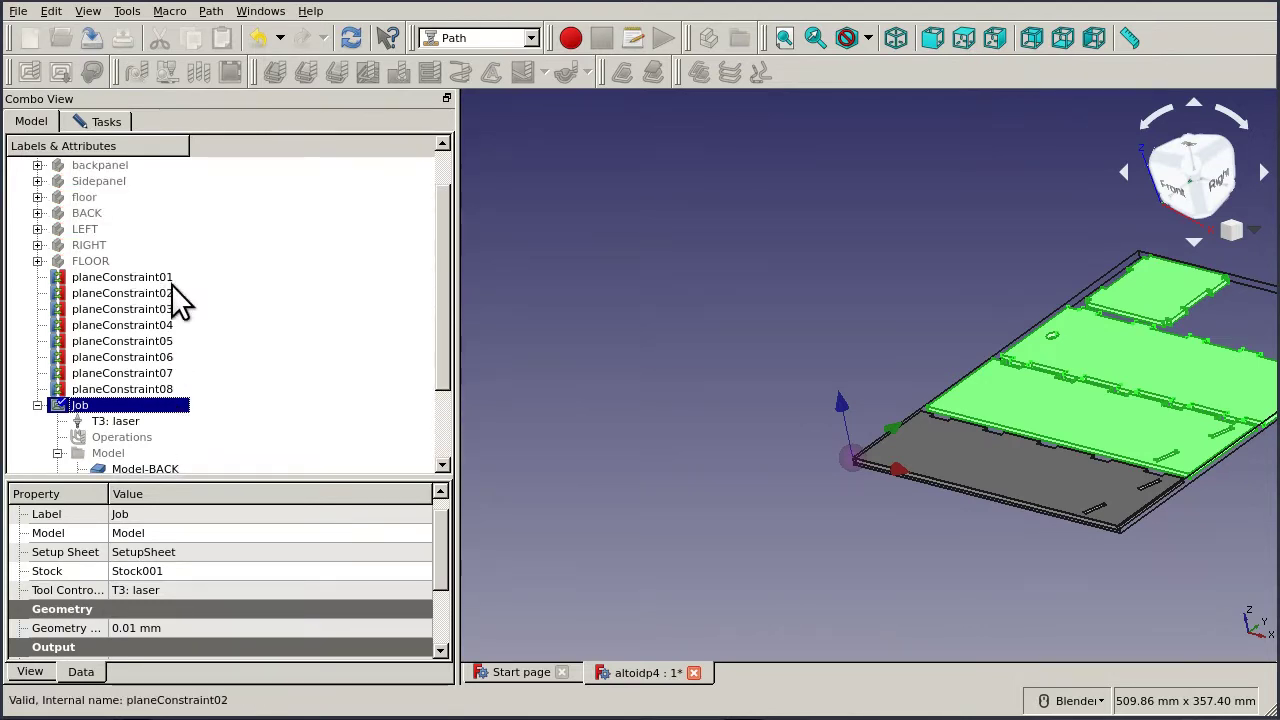
pyautogui.click(110, 121)
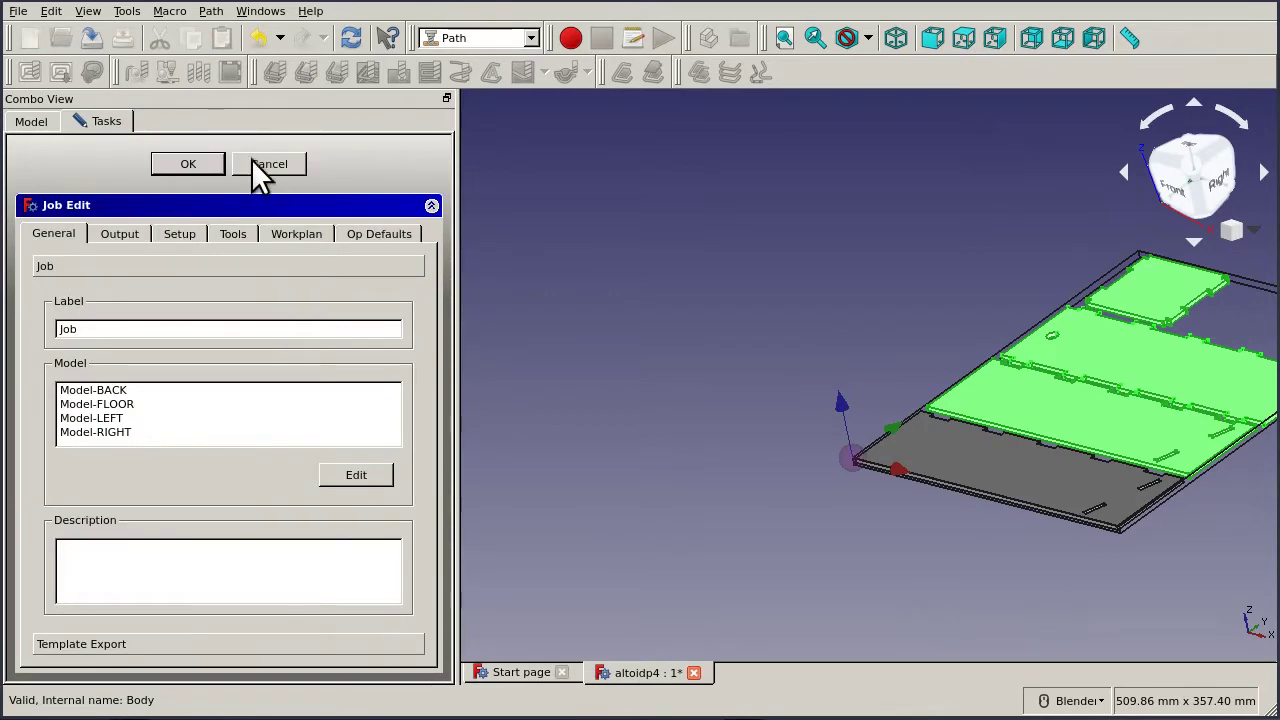
pyautogui.click(205, 164)
pyautogui.scroll(3, 627, 319)
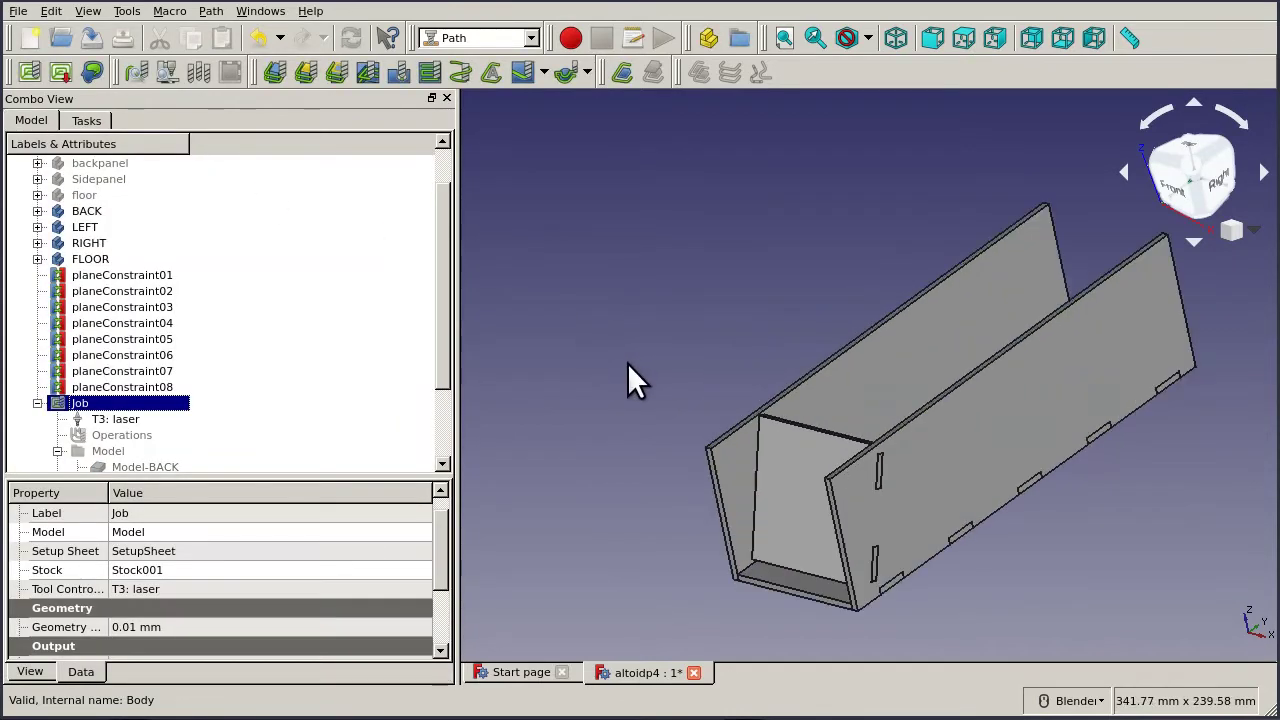
pyautogui.scroll(-2, 358, 308)
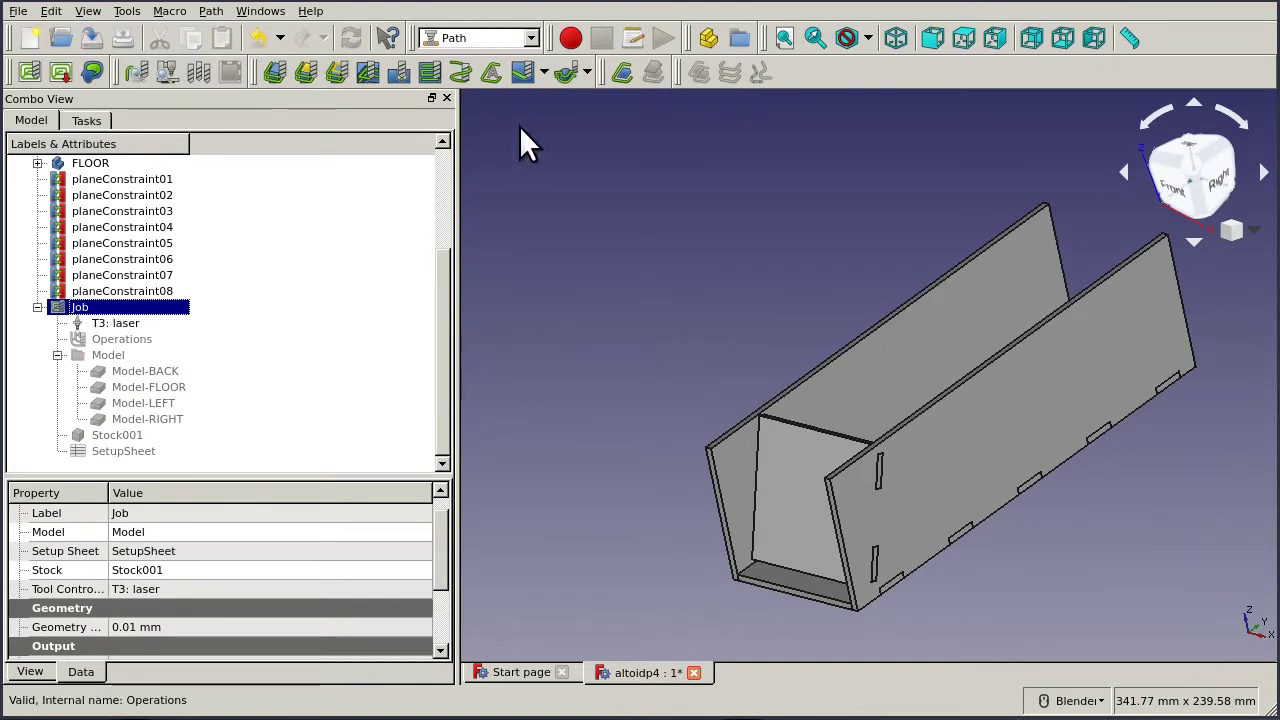
# Create a Profile Faces operation and expand its Base Geometry list.
pyautogui.click(305, 74)
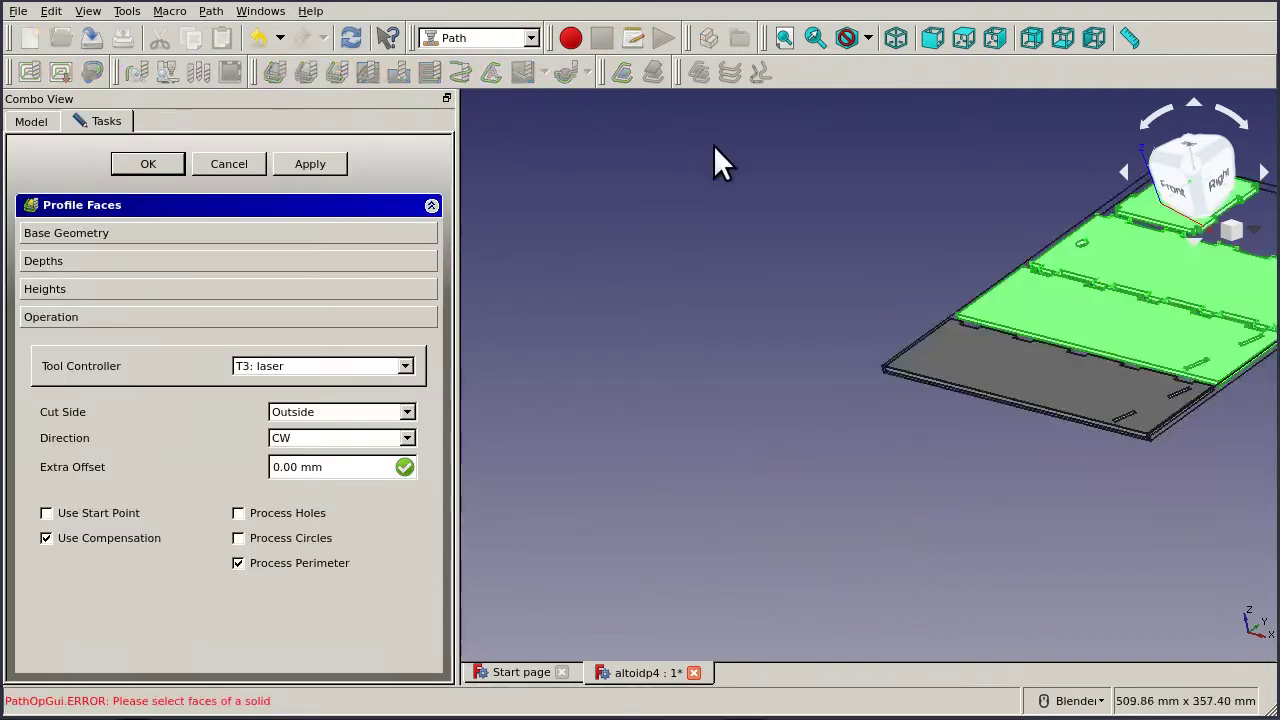
pyautogui.scroll(2, 754, 178)
pyautogui.scroll(5, 1052, 127)
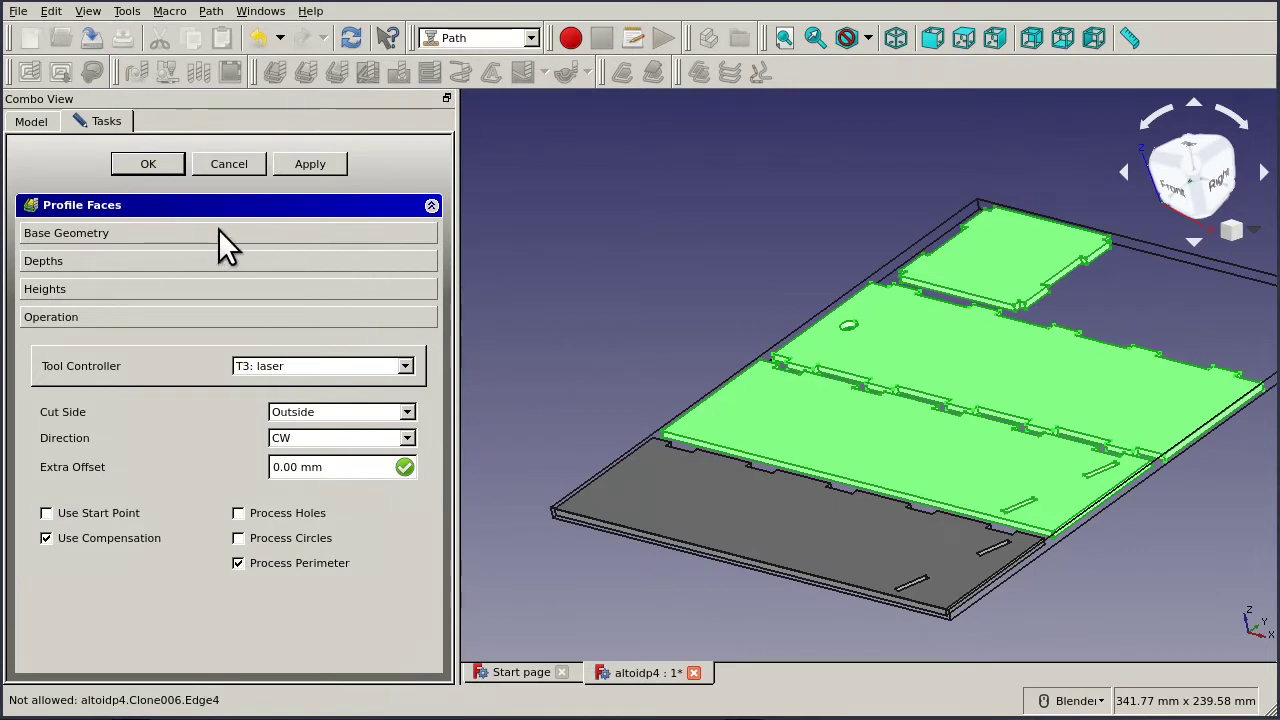
pyautogui.click(180, 229)
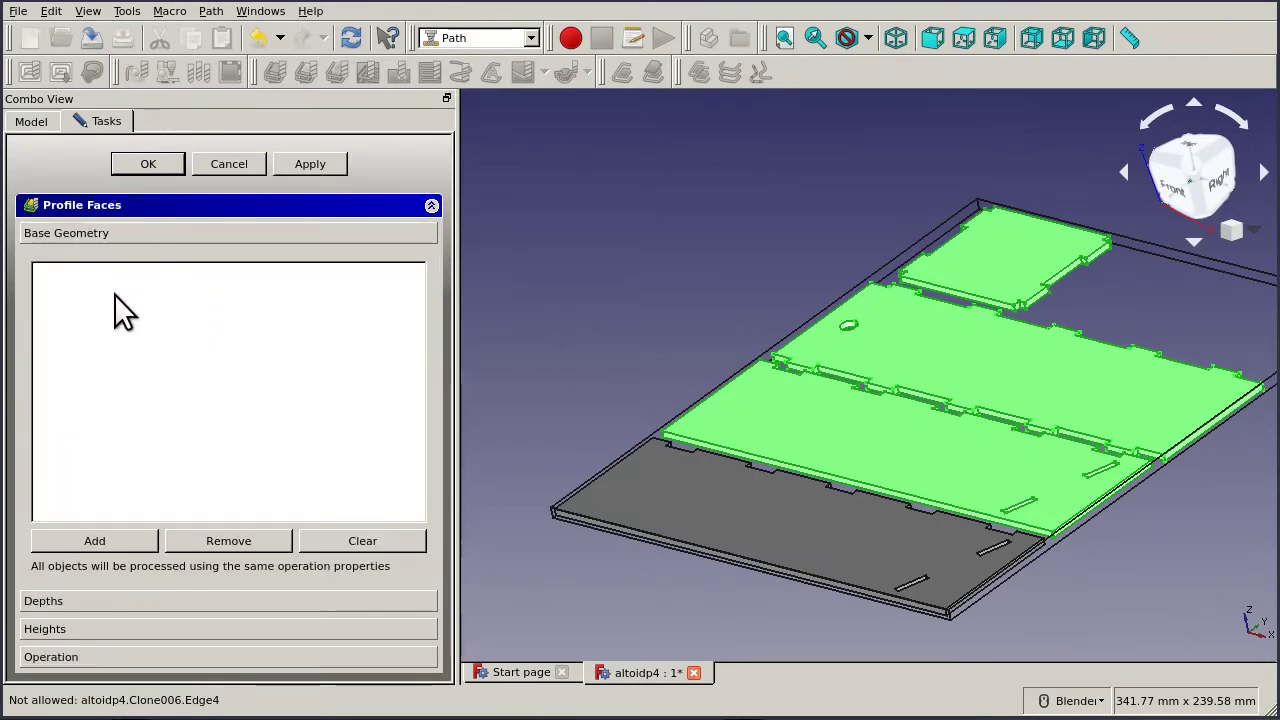
# Add the top faces of the RIGHT, LEFT, BACK and FLOOR panels to Base Geometry.
pyautogui.click(725, 268)
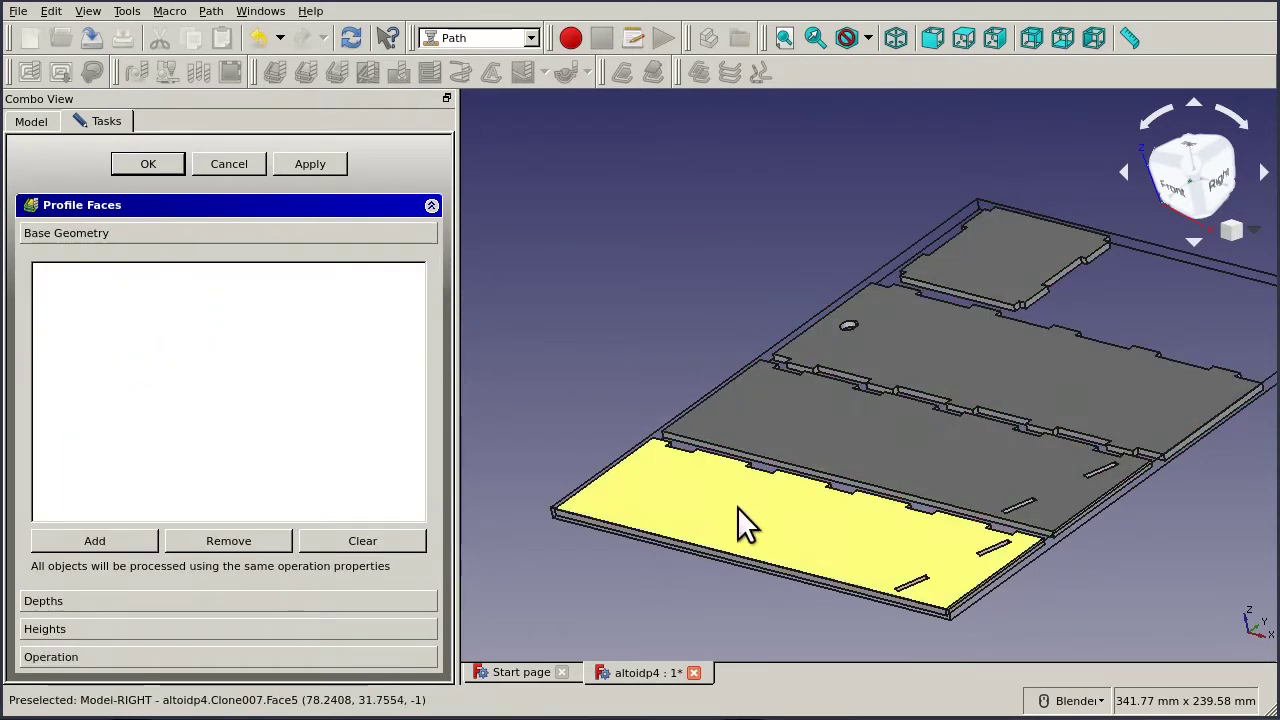
pyautogui.click(737, 507)
pyautogui.click(120, 540)
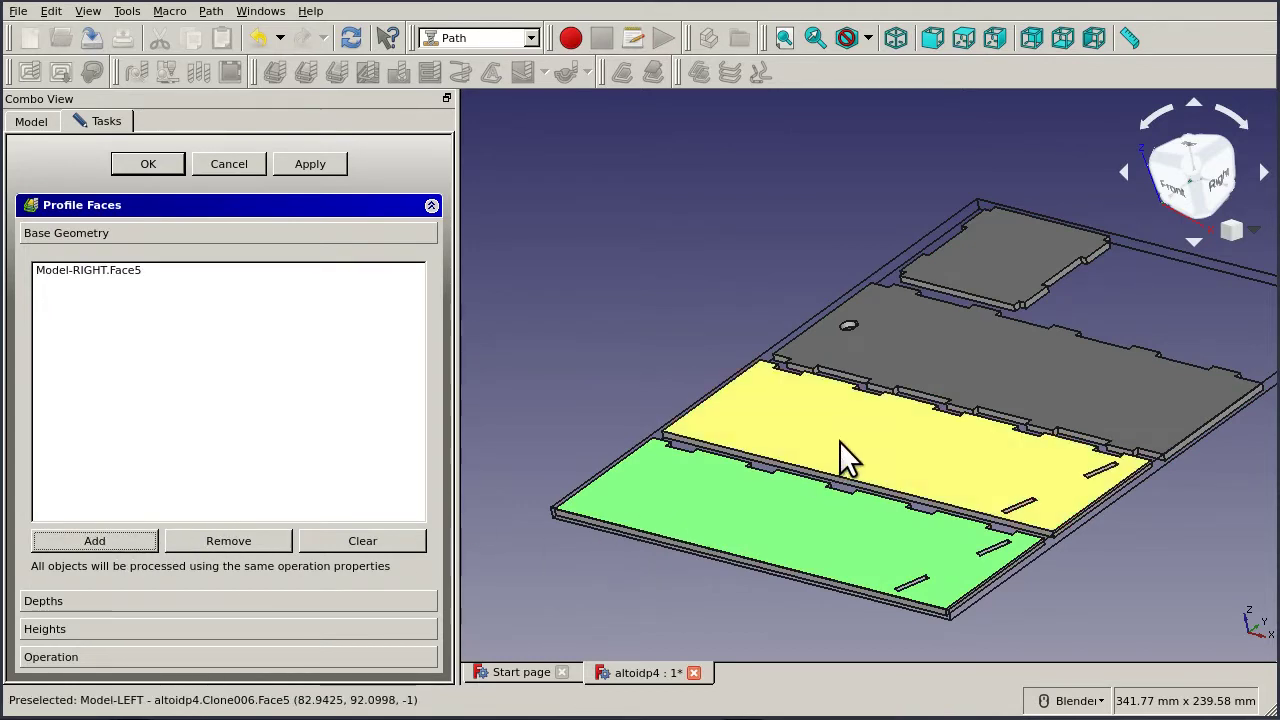
pyautogui.click(857, 452)
pyautogui.click(100, 540)
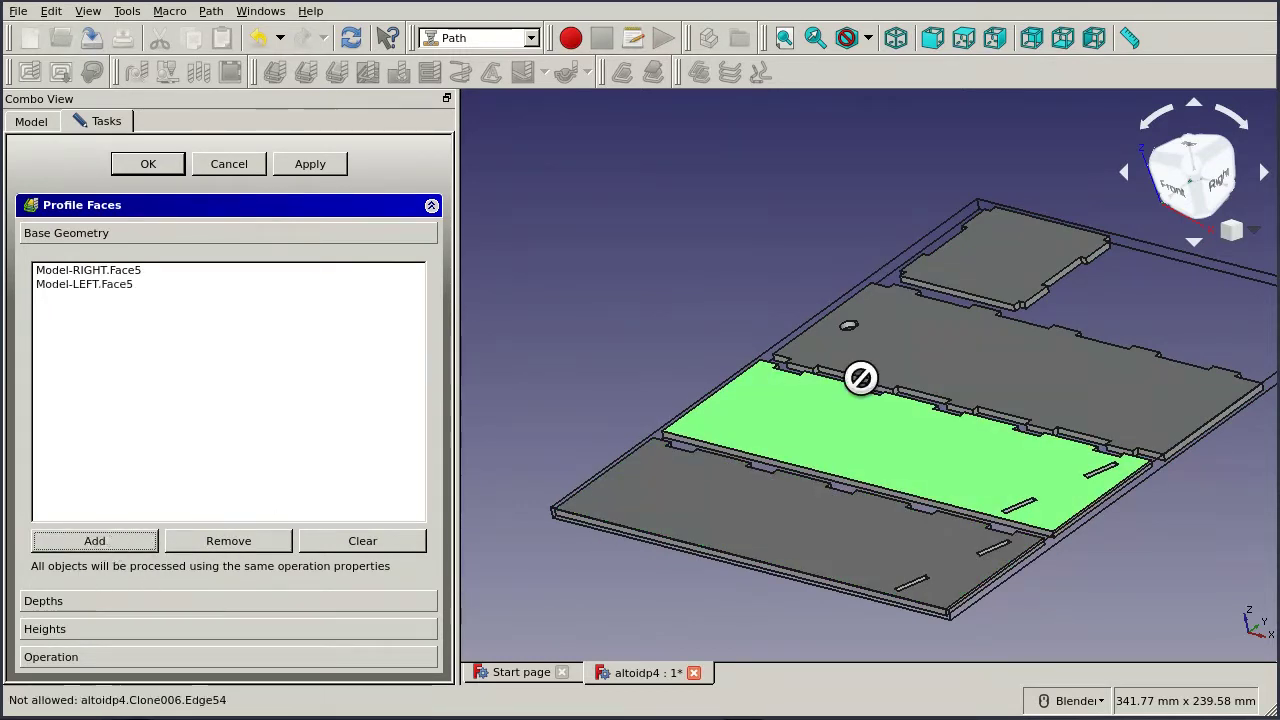
pyautogui.click(1000, 357)
pyautogui.click(148, 540)
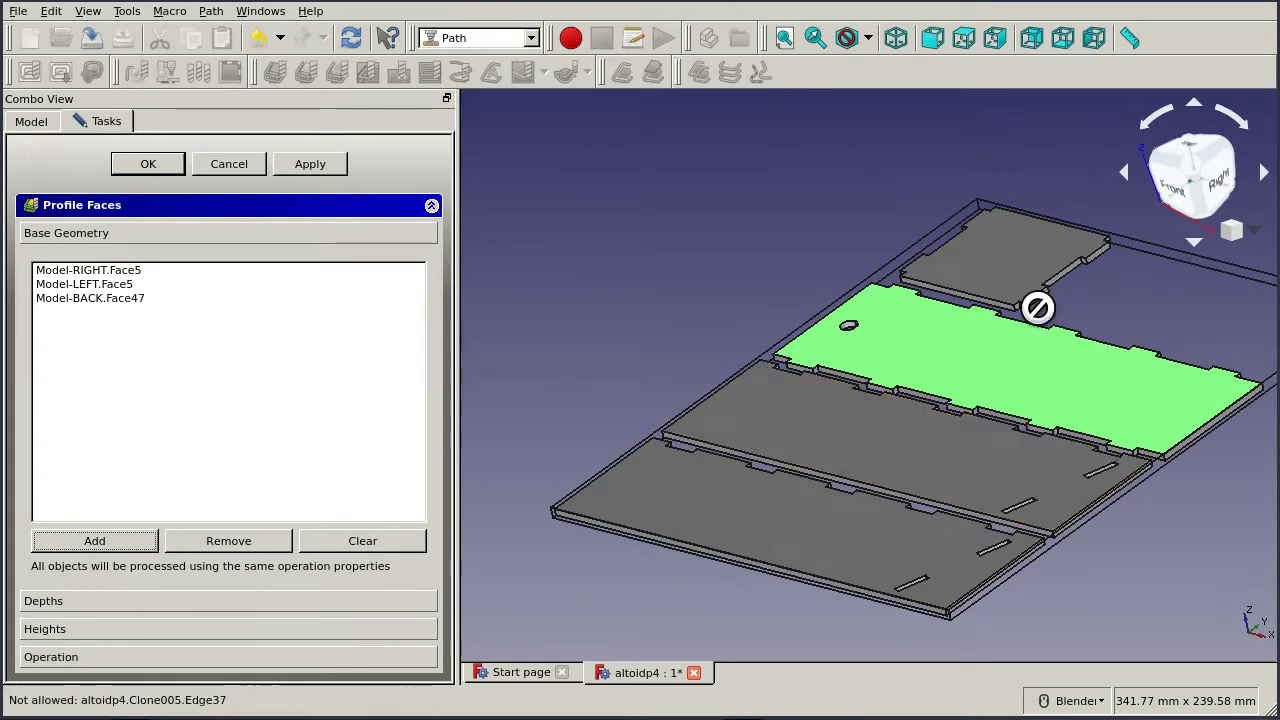
pyautogui.click(1012, 282)
pyautogui.click(148, 540)
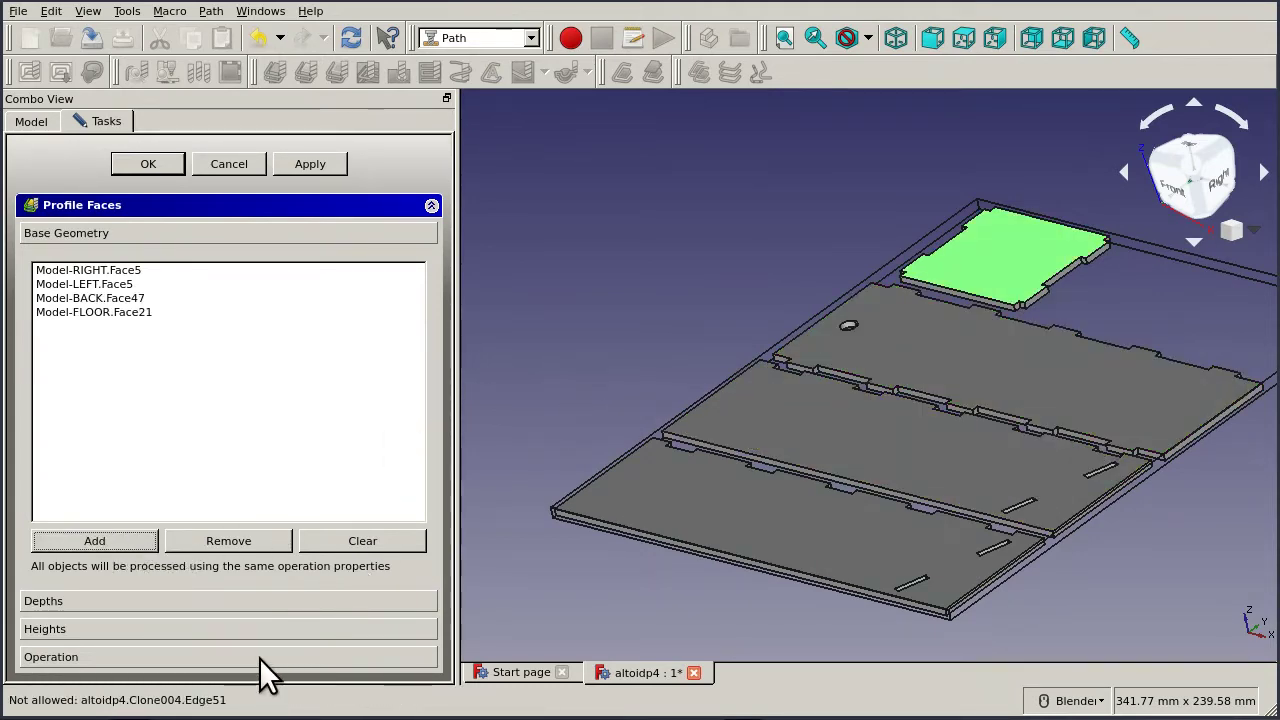
# Apply the operation to generate the profile toolpath around the four panel faces.
pyautogui.click(318, 162)
pyautogui.scroll(2, 880, 498)
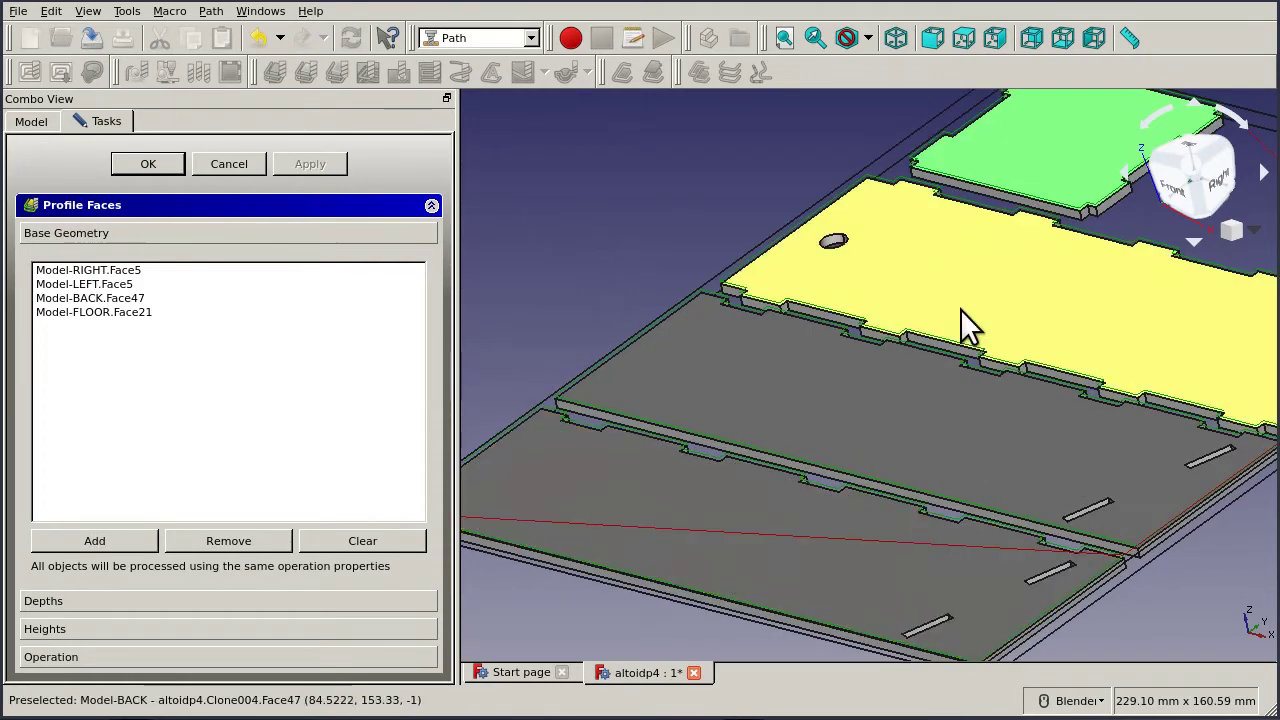
pyautogui.scroll(4, 973, 645)
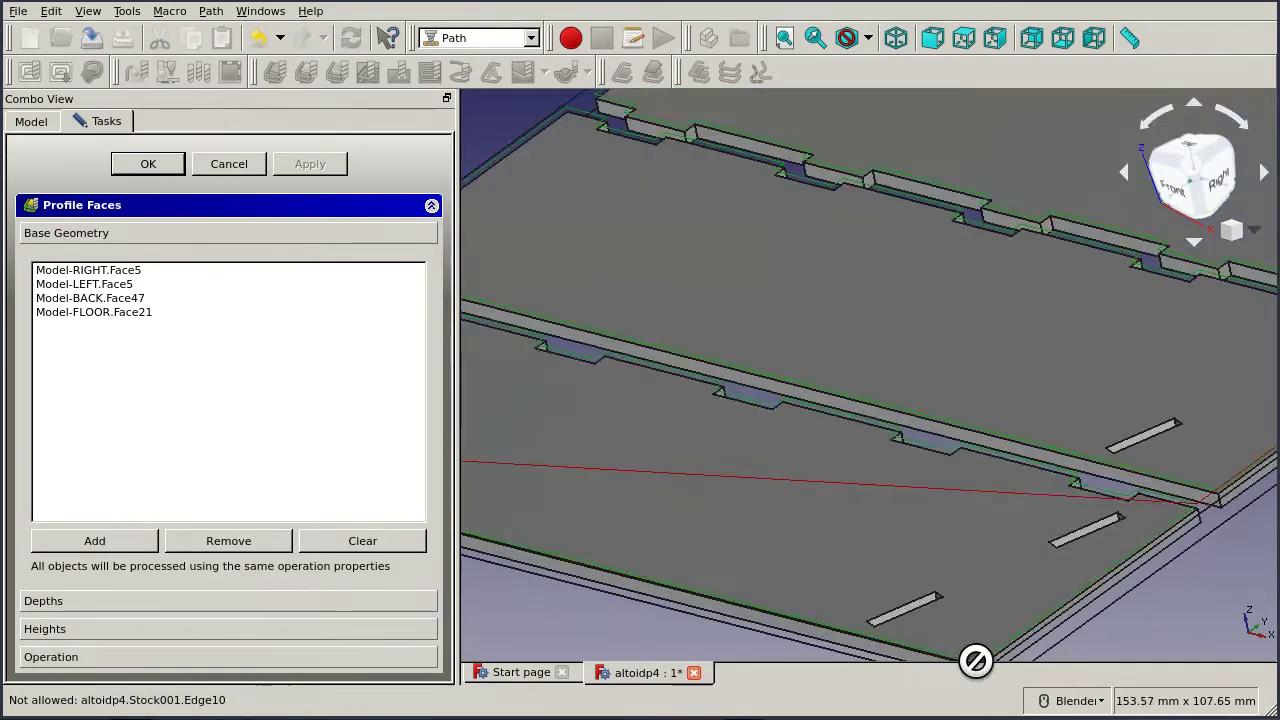
pyautogui.scroll(-3, 964, 546)
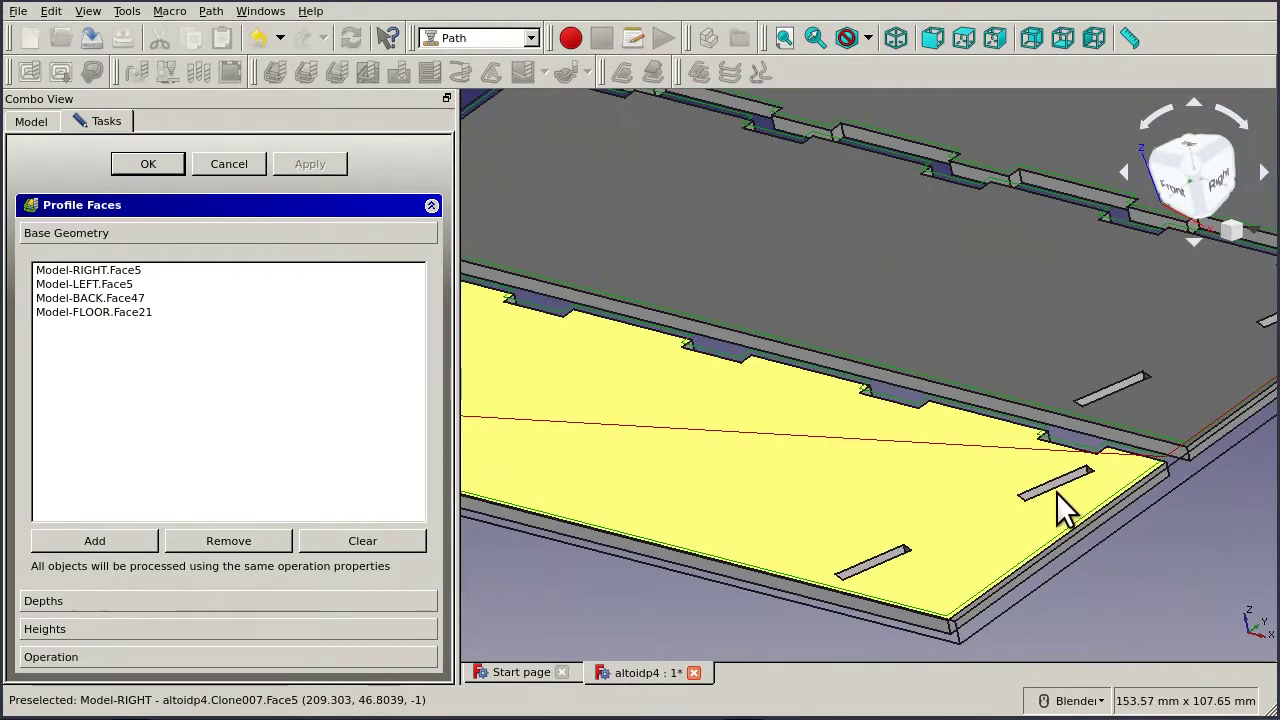
pyautogui.scroll(-5, 1006, 351)
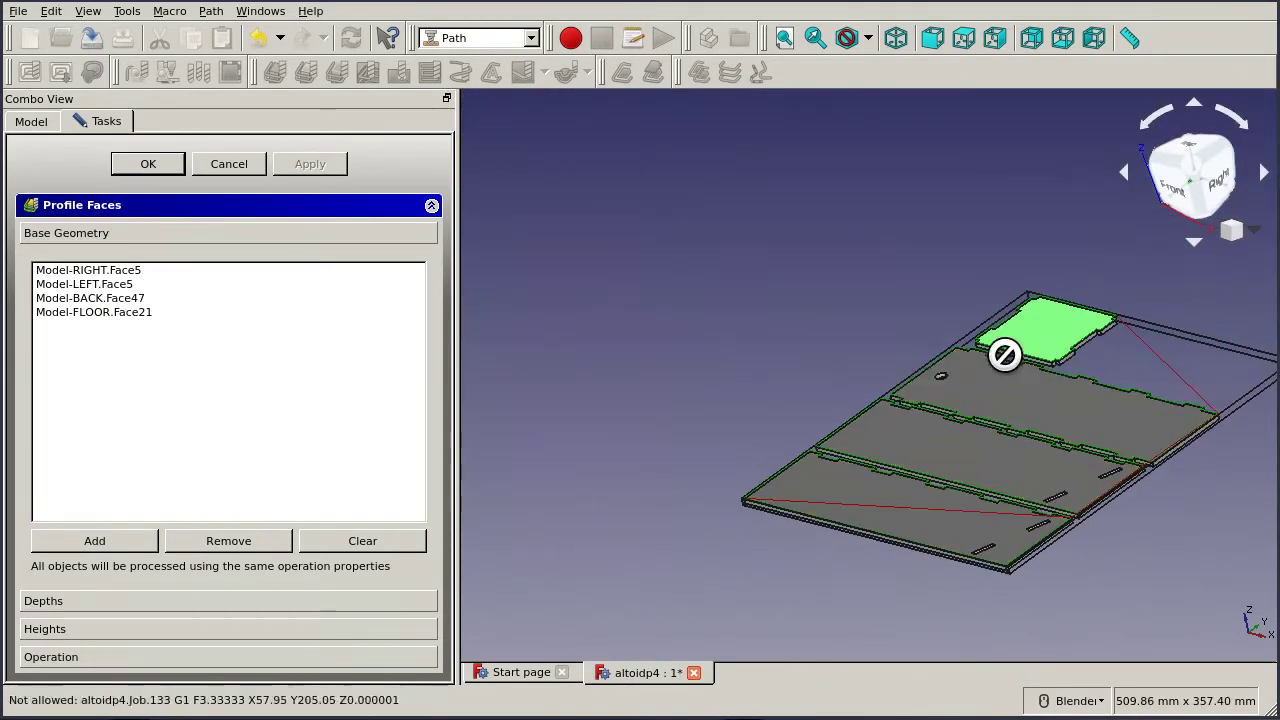
pyautogui.scroll(2, 923, 373)
pyautogui.scroll(2, 977, 393)
pyautogui.scroll(-1, 977, 393)
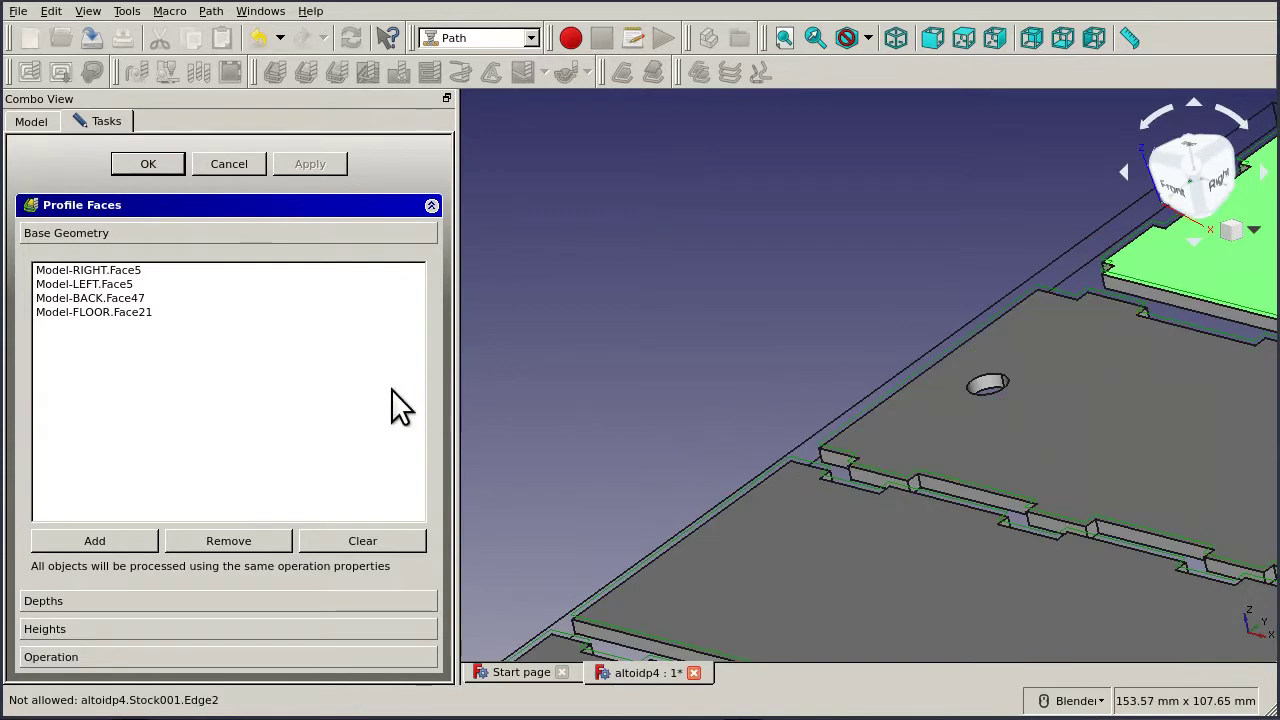
# Enable Process Holes and Process Circles, then reapply to include the BACK panel's hole.
pyautogui.click(340, 657)
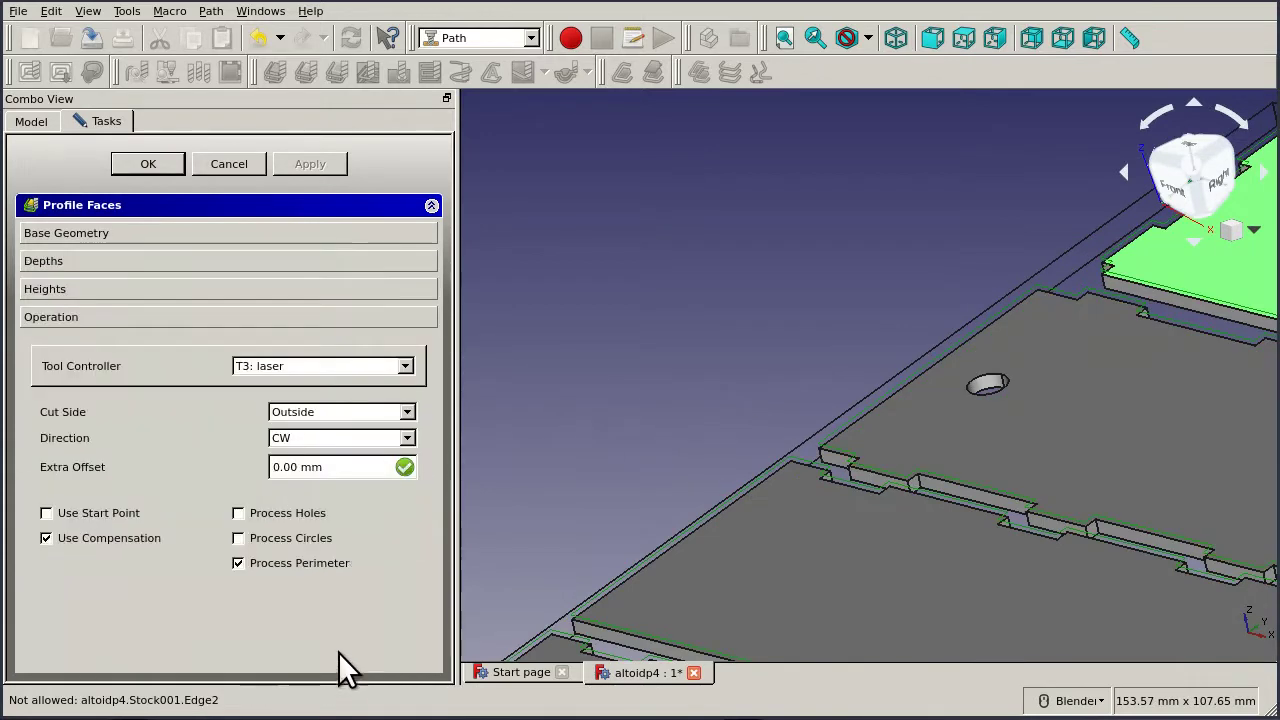
pyautogui.click(284, 514)
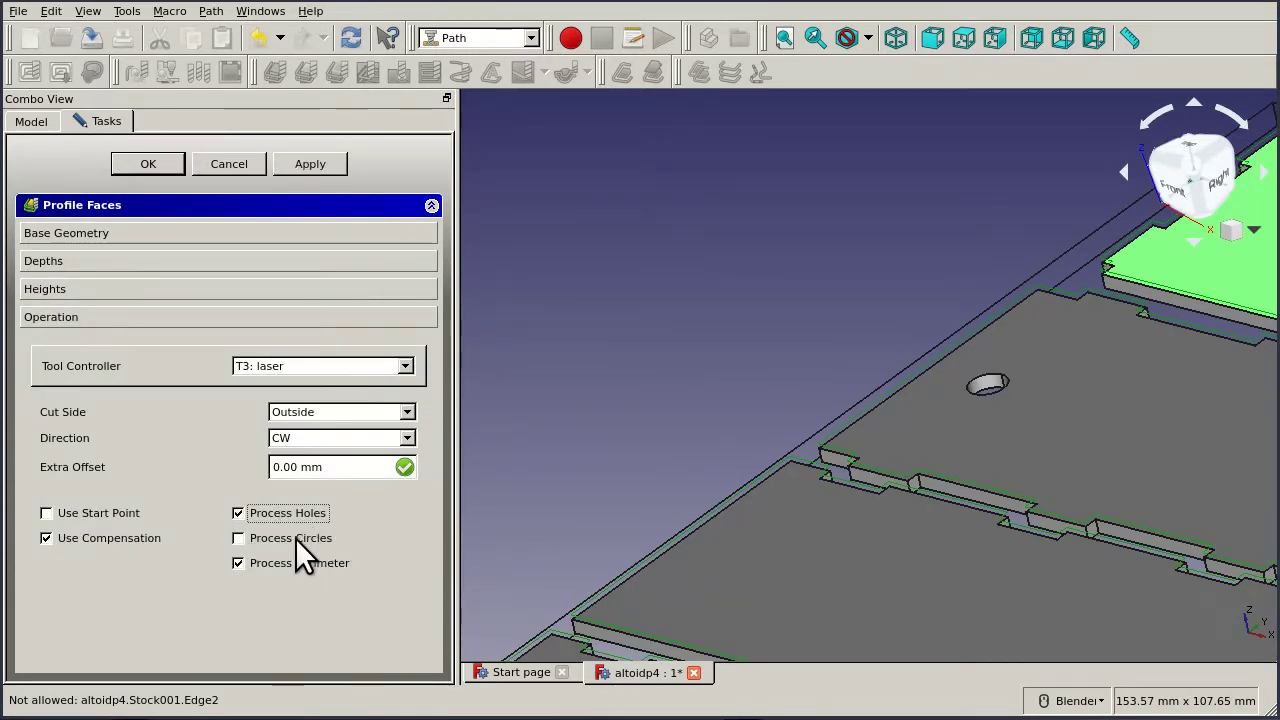
pyautogui.click(260, 540)
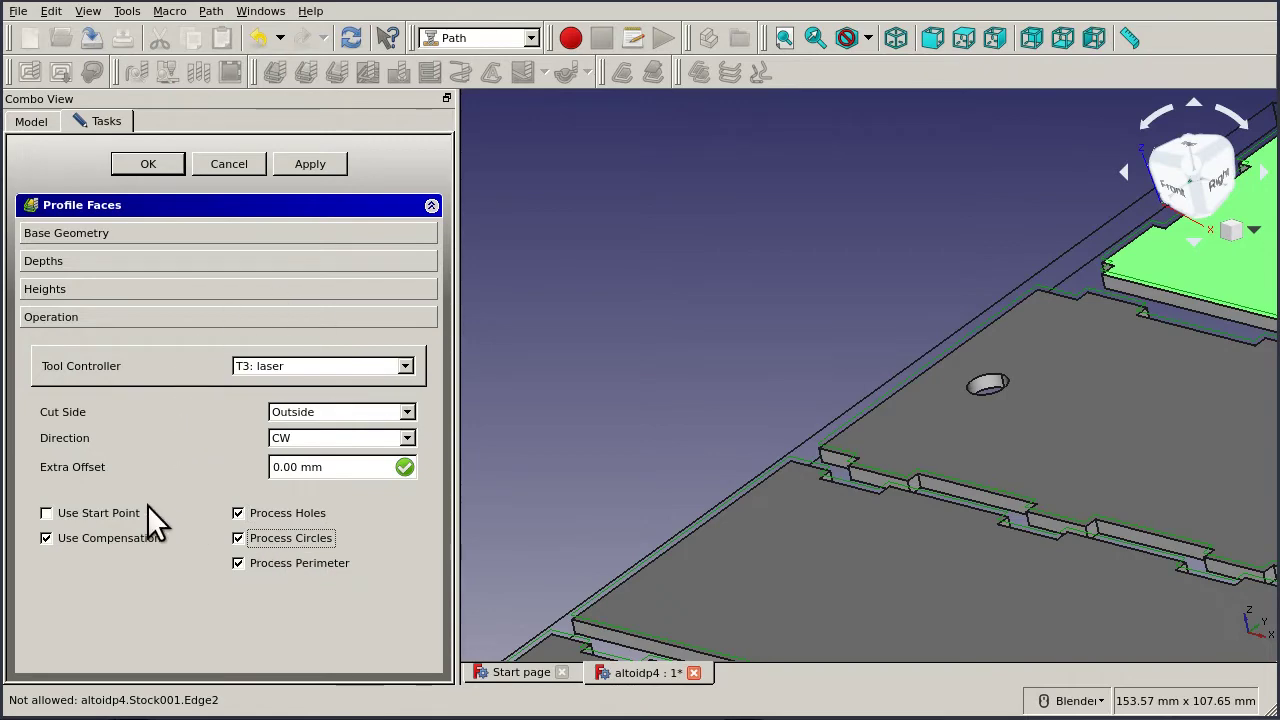
pyautogui.click(309, 164)
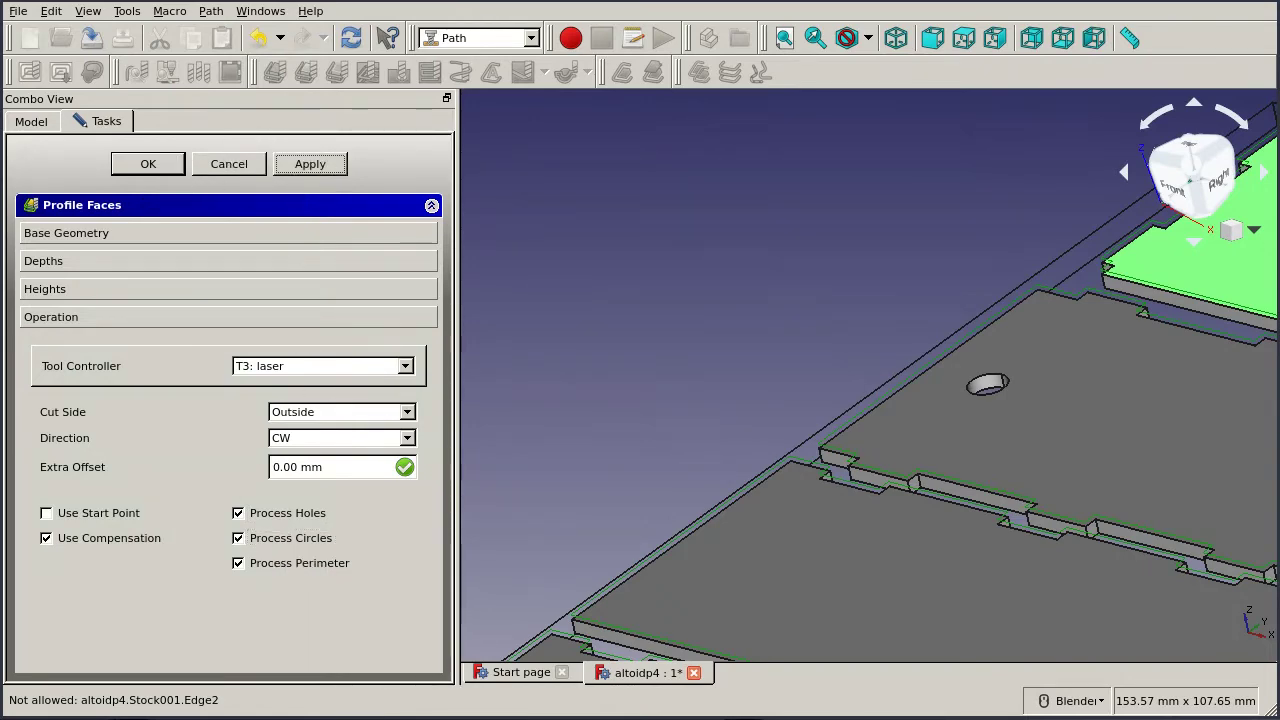
pyautogui.scroll(-5, 868, 219)
pyautogui.scroll(3, 908, 308)
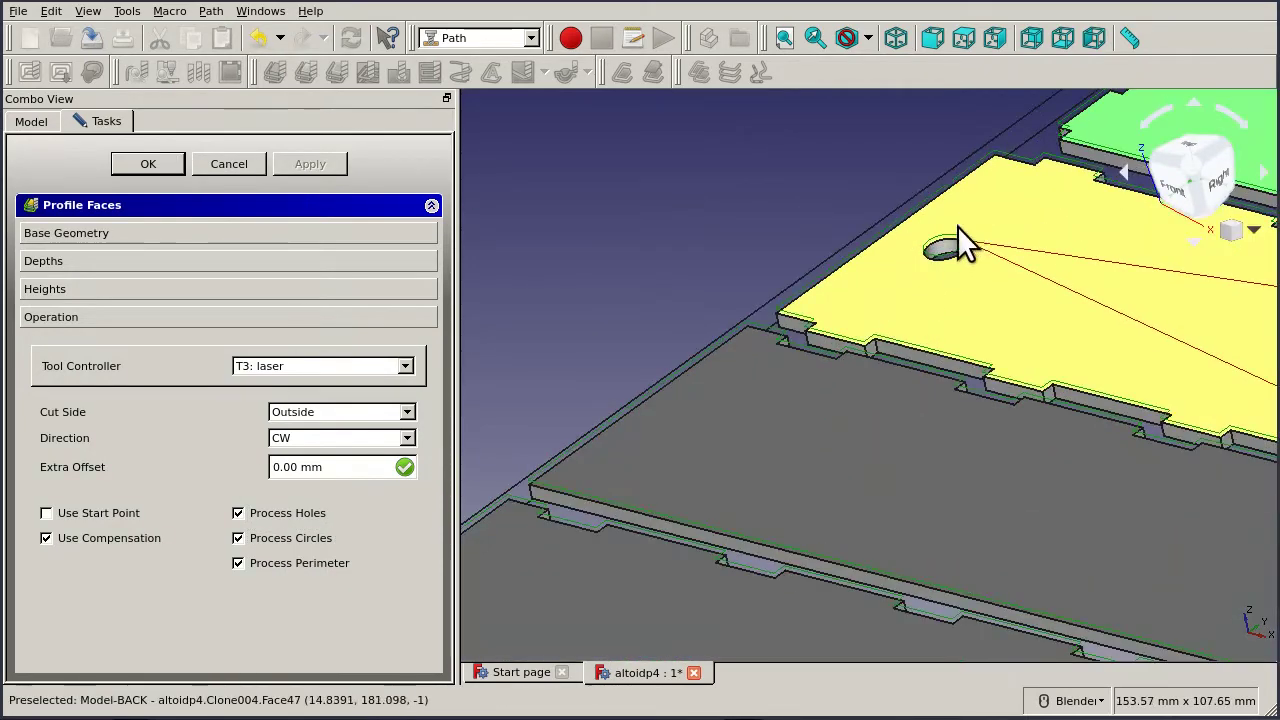
pyautogui.scroll(-2, 947, 257)
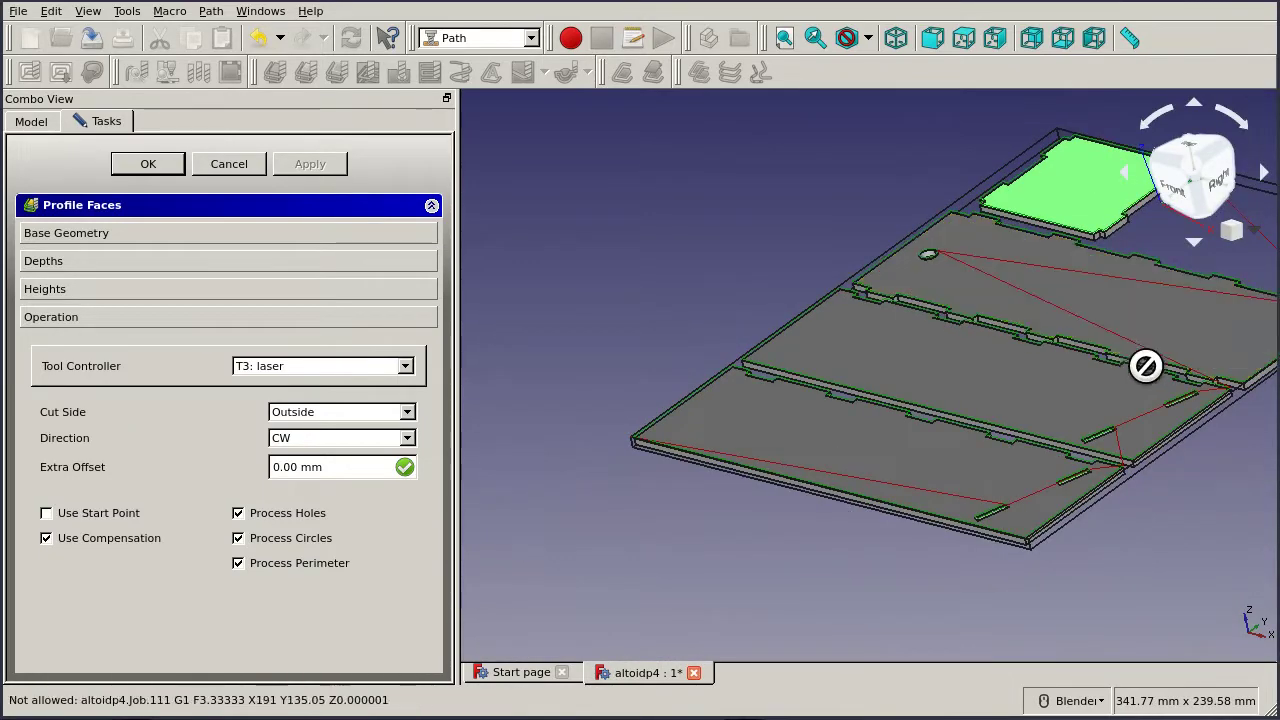
pyautogui.moveTo(1100, 531); pyautogui.dragTo(1120, 566, button='middle')
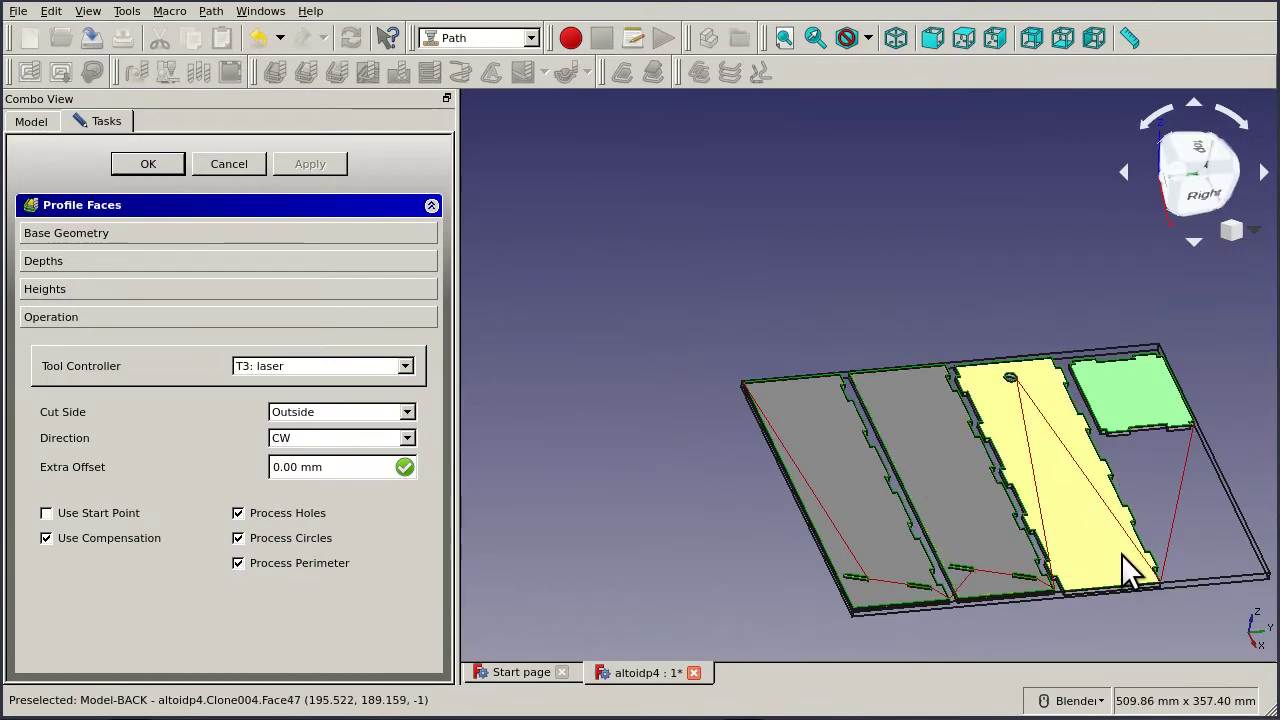
pyautogui.click(148, 164)
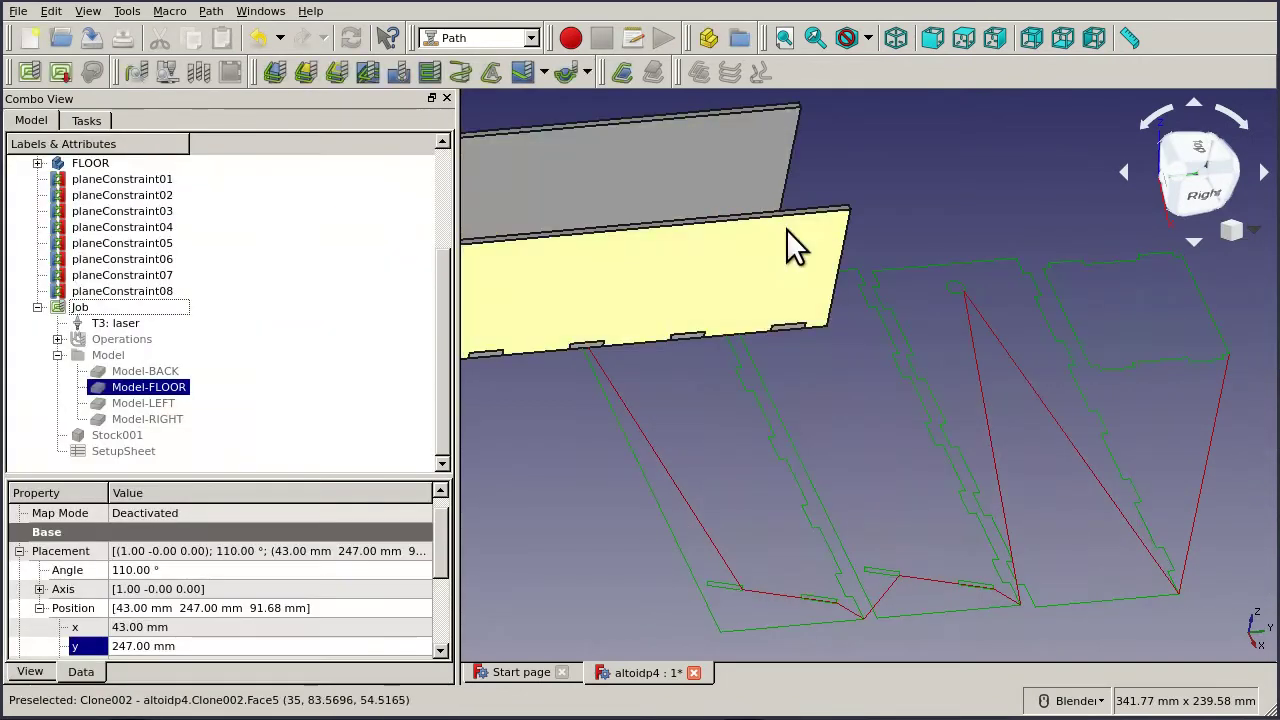
pyautogui.scroll(-4, 640, 260)
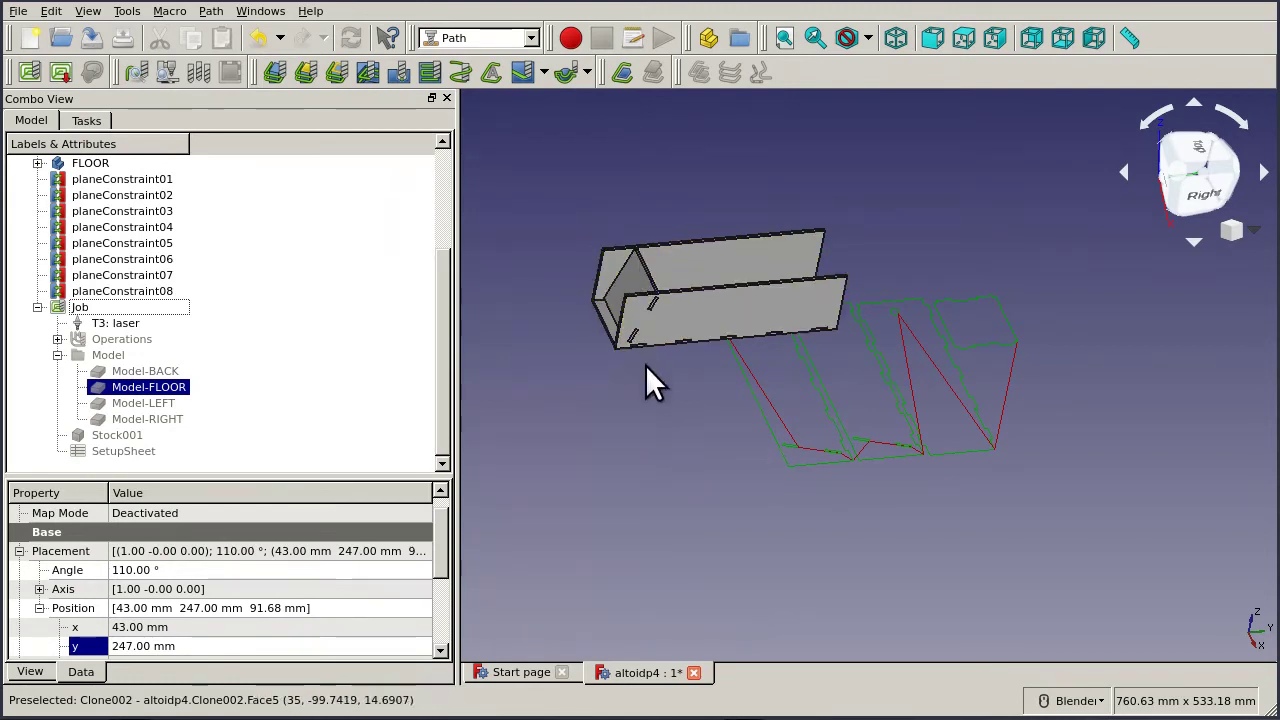
pyautogui.scroll(3, 925, 366)
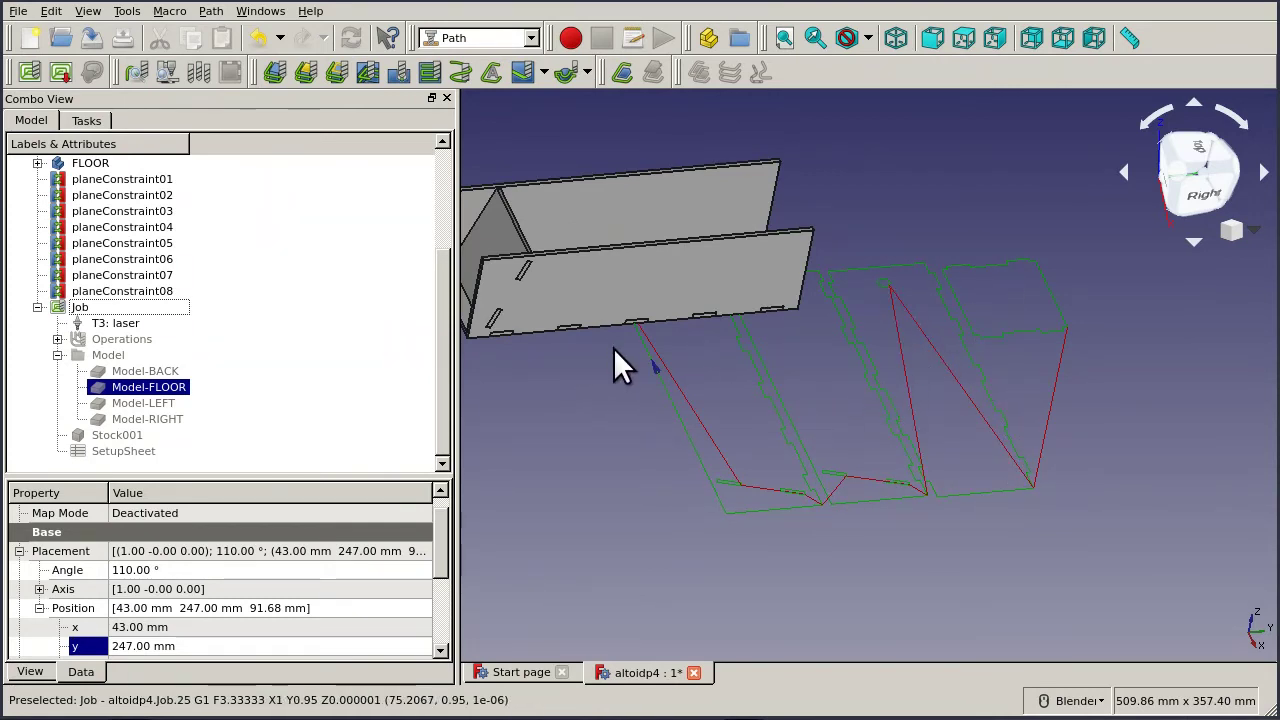
pyautogui.scroll(6, 731, 486)
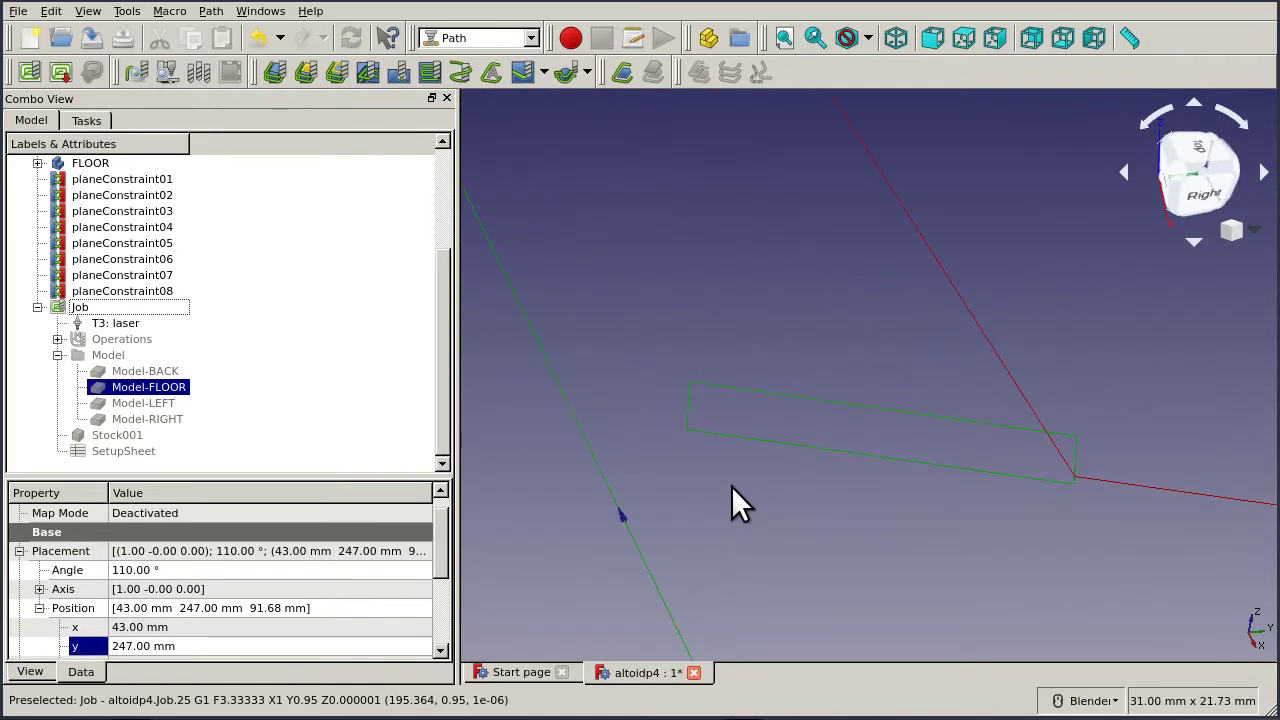
pyautogui.scroll(4, 712, 400)
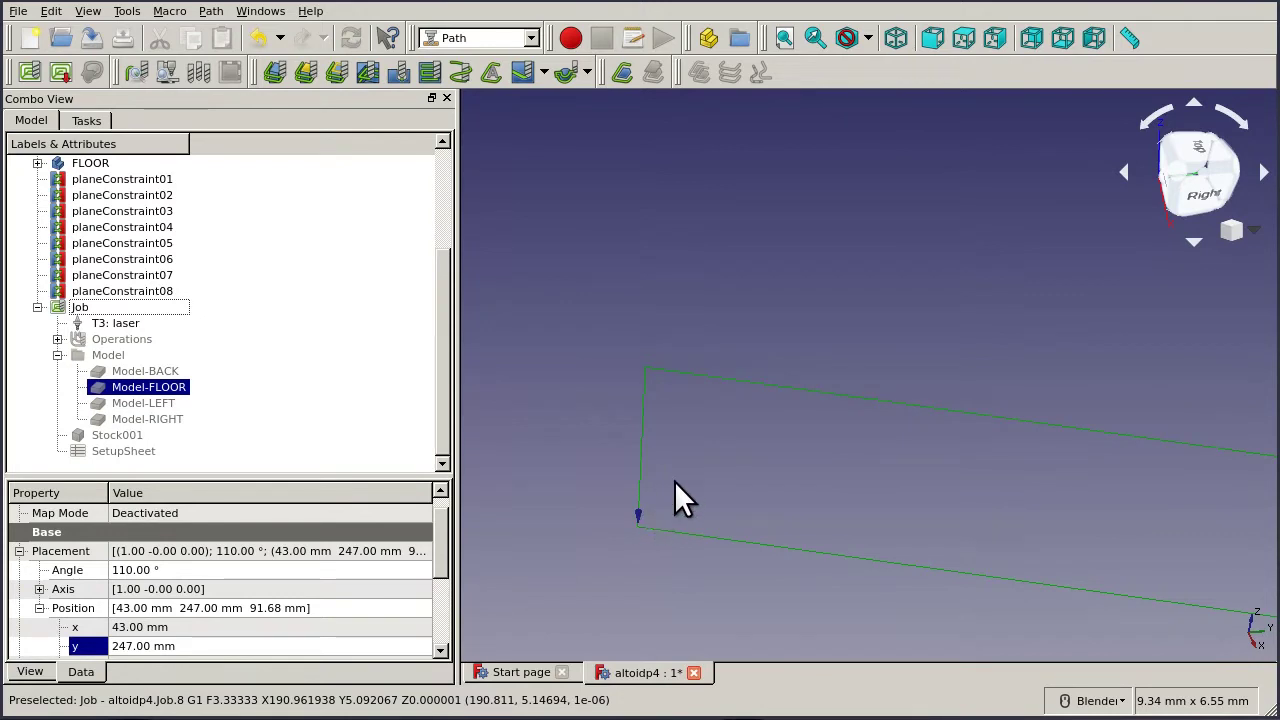
pyautogui.scroll(3, 636, 532)
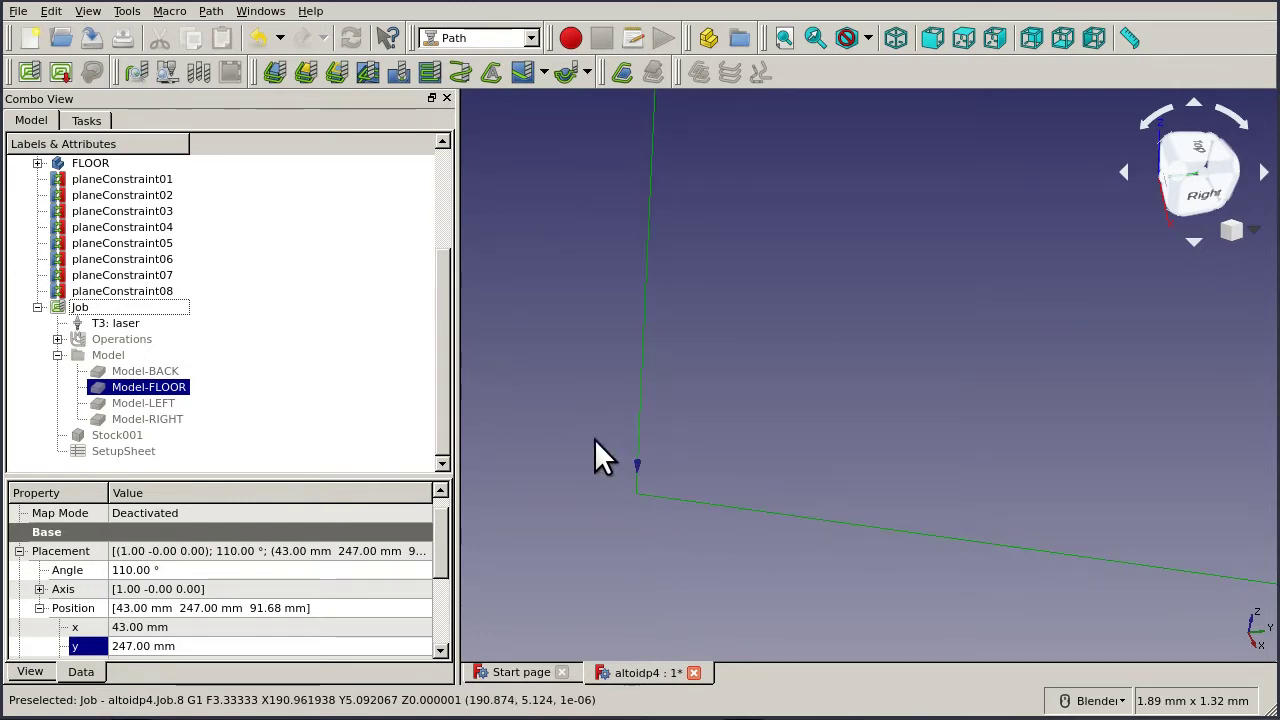
# Reopen the Profile Faces operation for editing and view the model from the top.
pyautogui.click(57, 339)
pyautogui.doubleClick(141, 348)
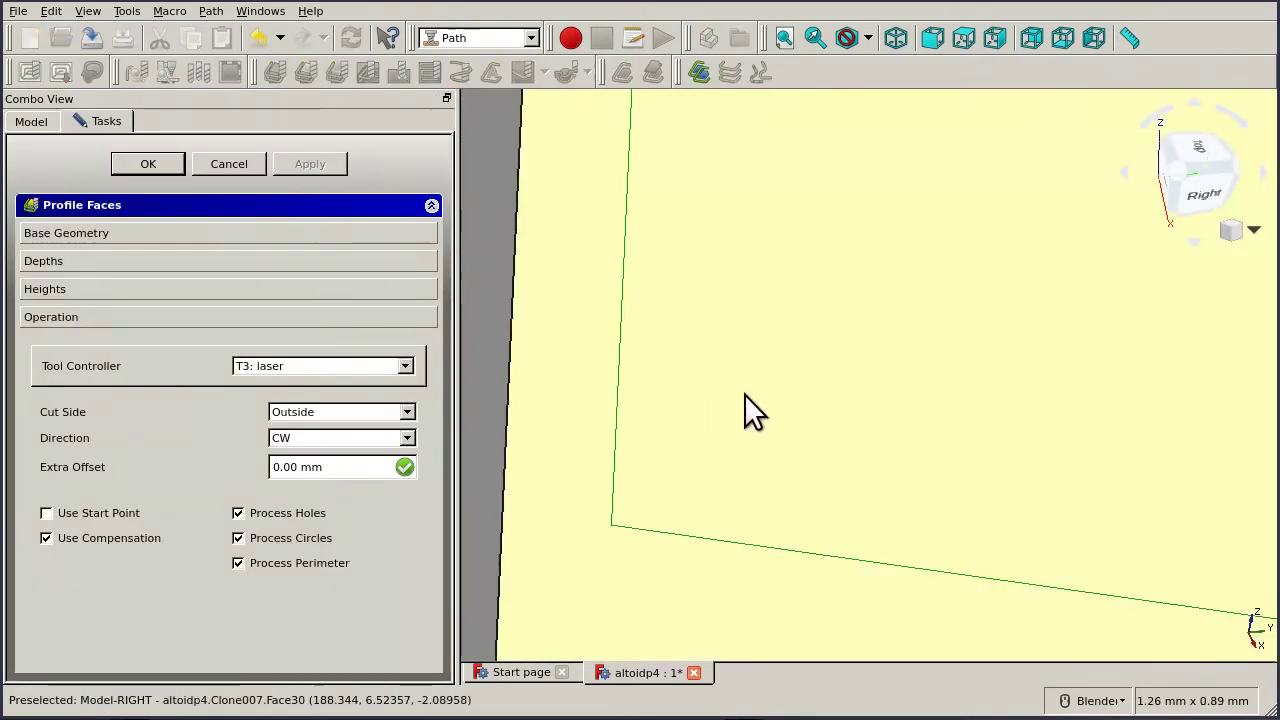
pyautogui.scroll(-3, 744, 394)
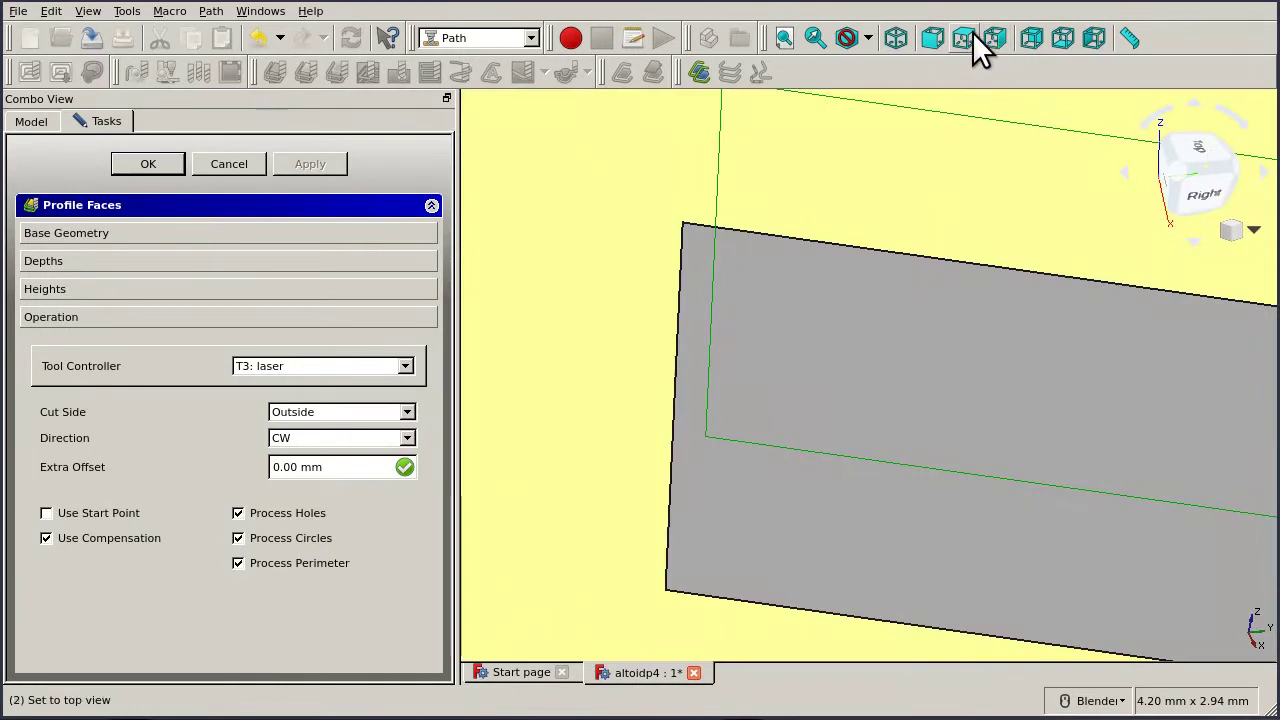
pyautogui.click(957, 38)
pyautogui.scroll(-5, 948, 320)
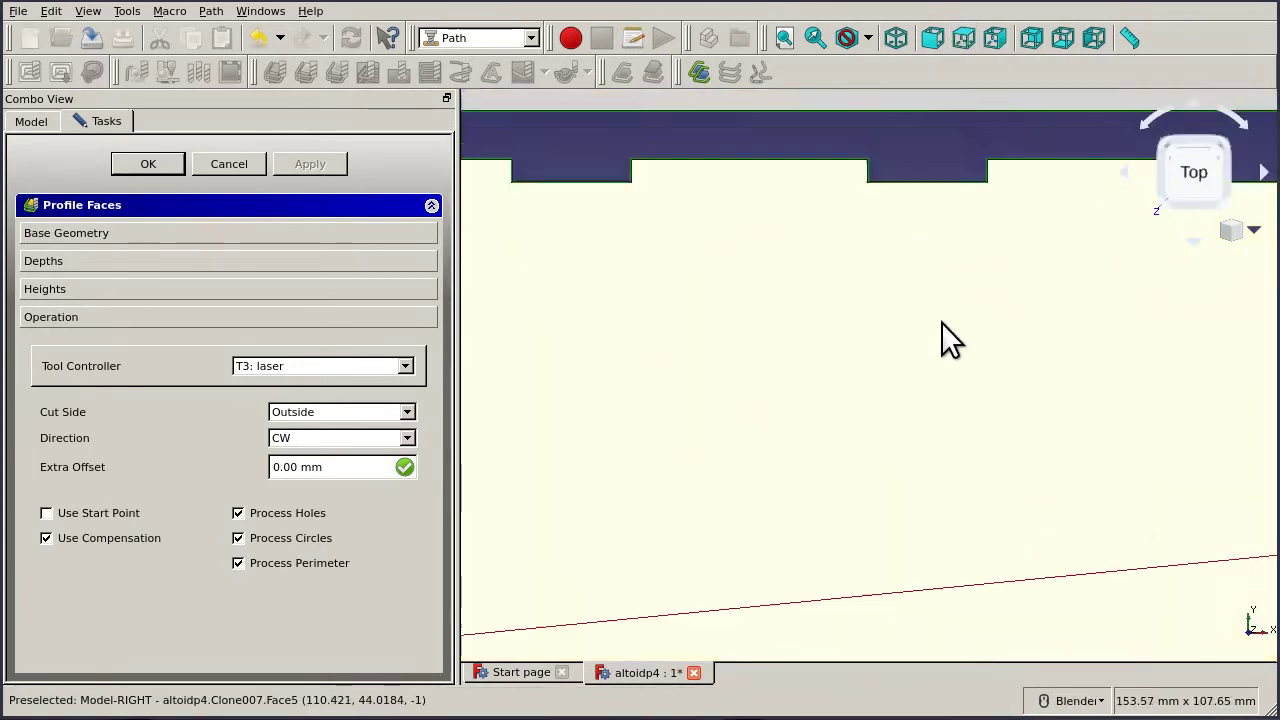
# Accept the Profile Faces settings with tool T3: laser, Outside side and CW direction.
pyautogui.scroll(10, 801, 268)
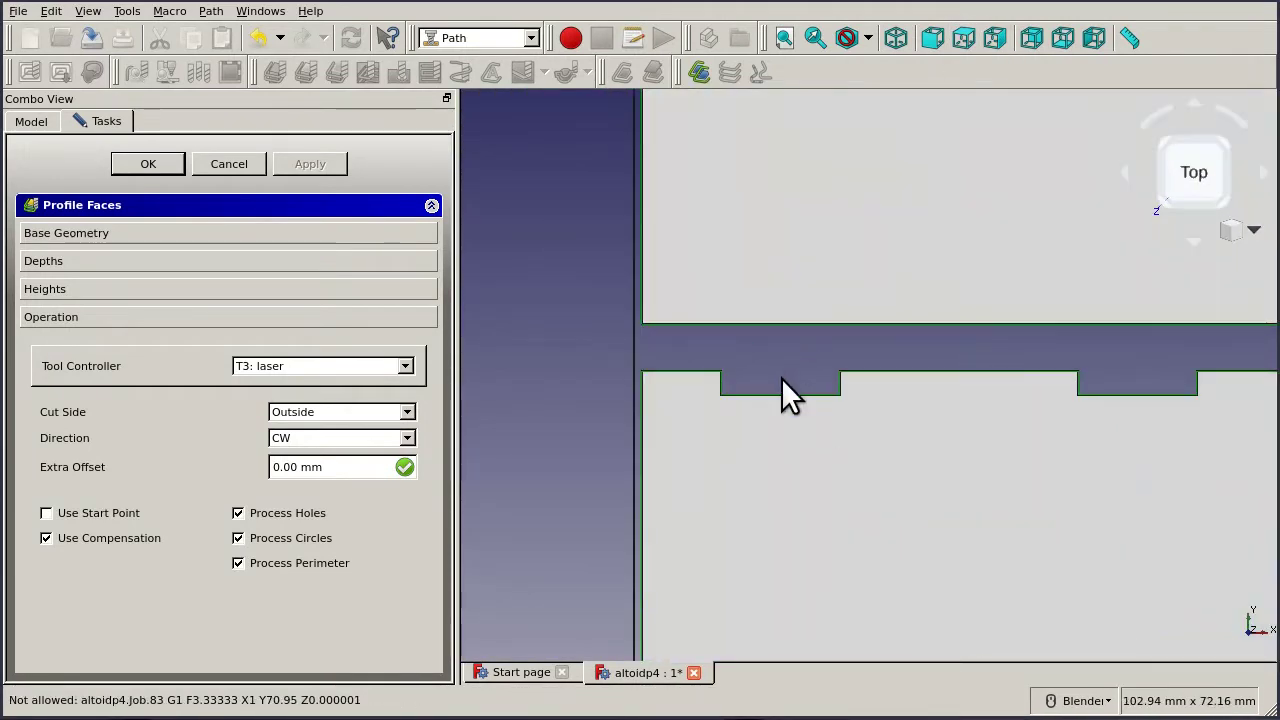
pyautogui.scroll(8, 685, 487)
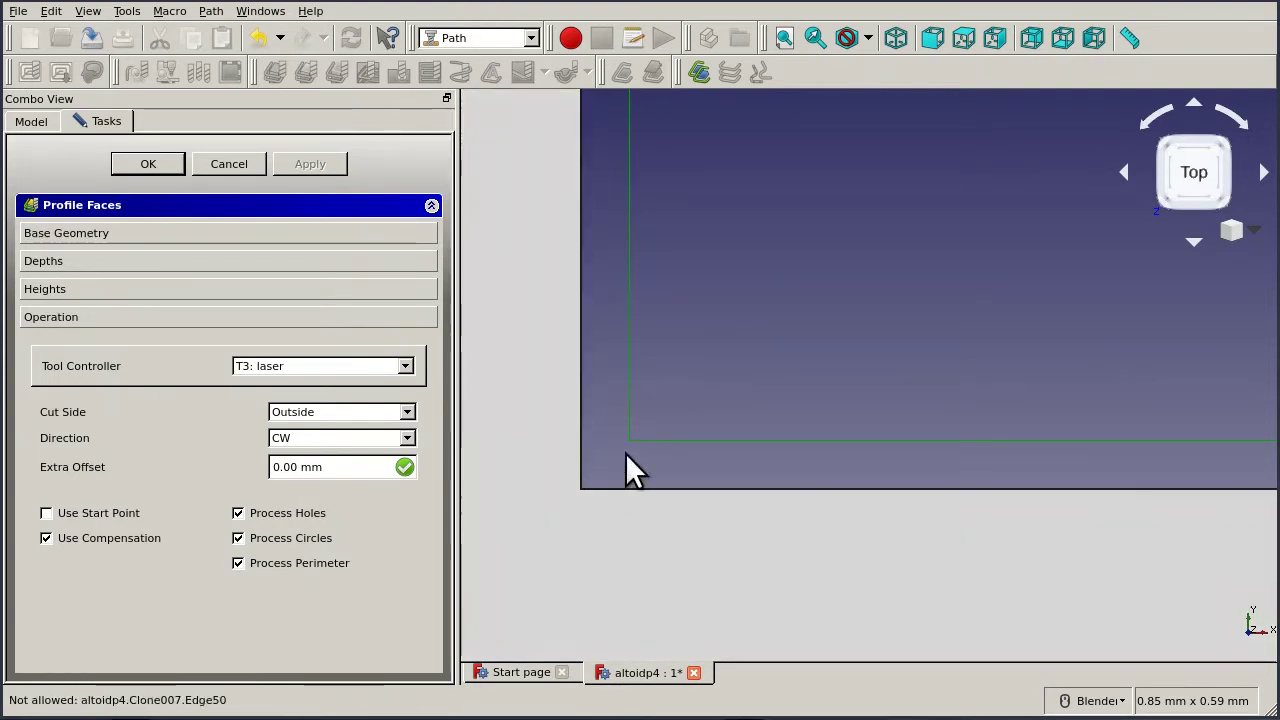
pyautogui.scroll(-2, 789, 343)
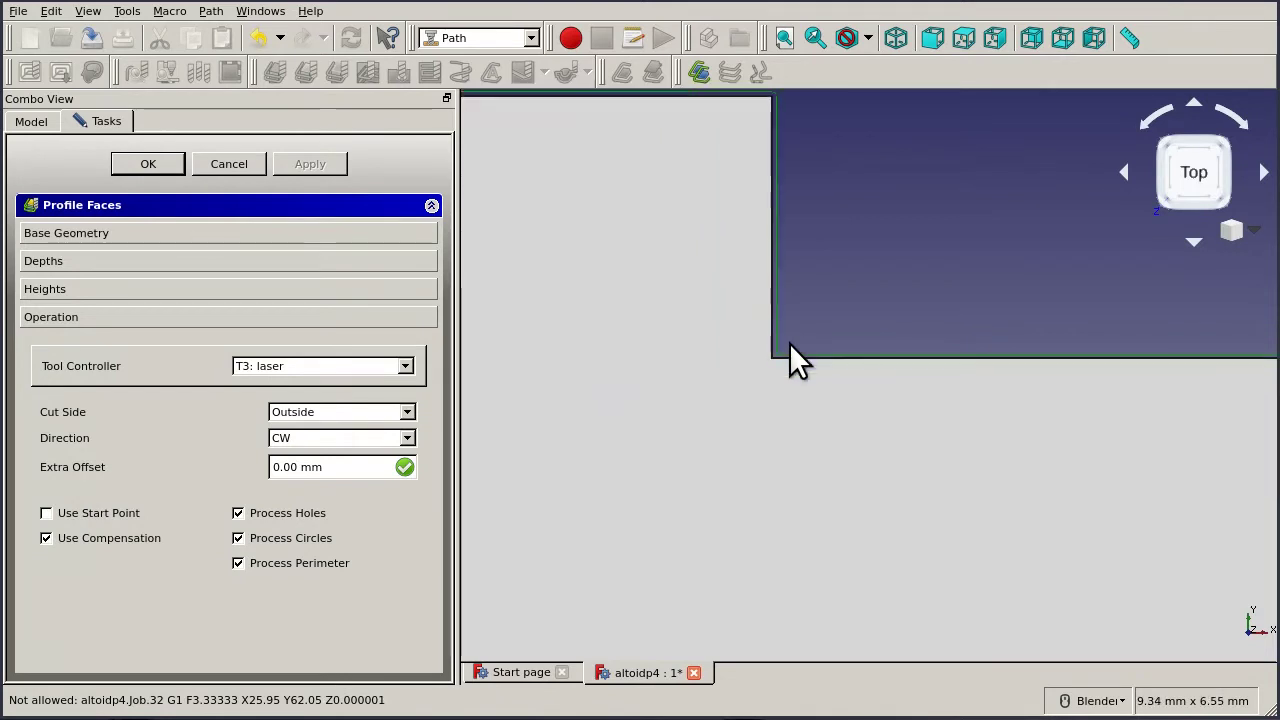
pyautogui.scroll(-1, 860, 275)
pyautogui.scroll(2, 912, 146)
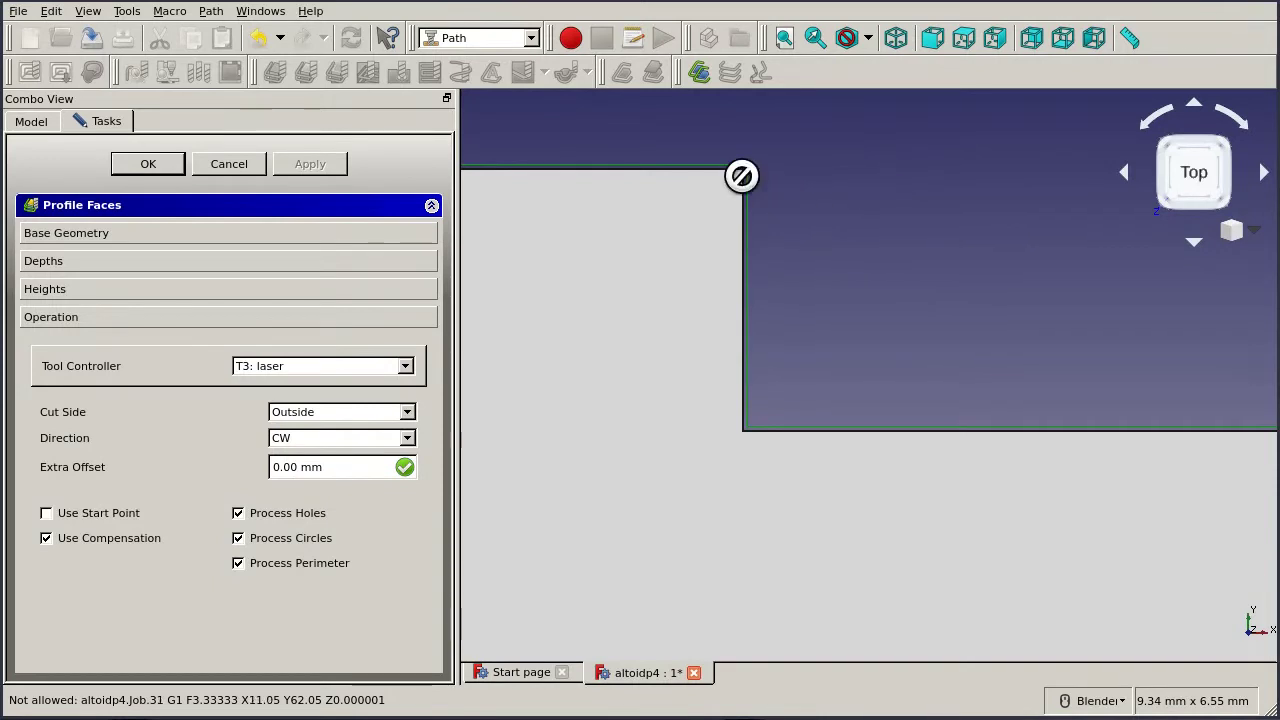
pyautogui.click(136, 163)
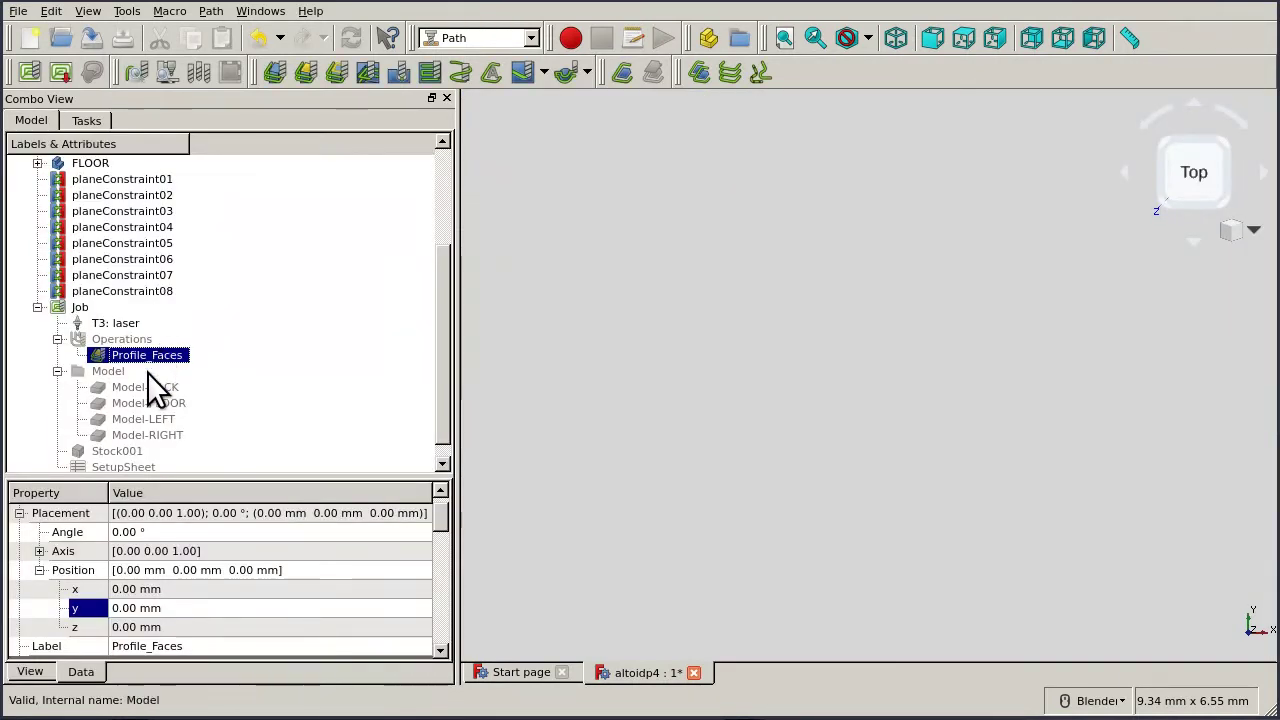
# Add a Dogbone Dress-up to Profile_Faces from the Path Dressup menu.
pyautogui.scroll(-1, 260, 391)
pyautogui.scroll(-5, 847, 388)
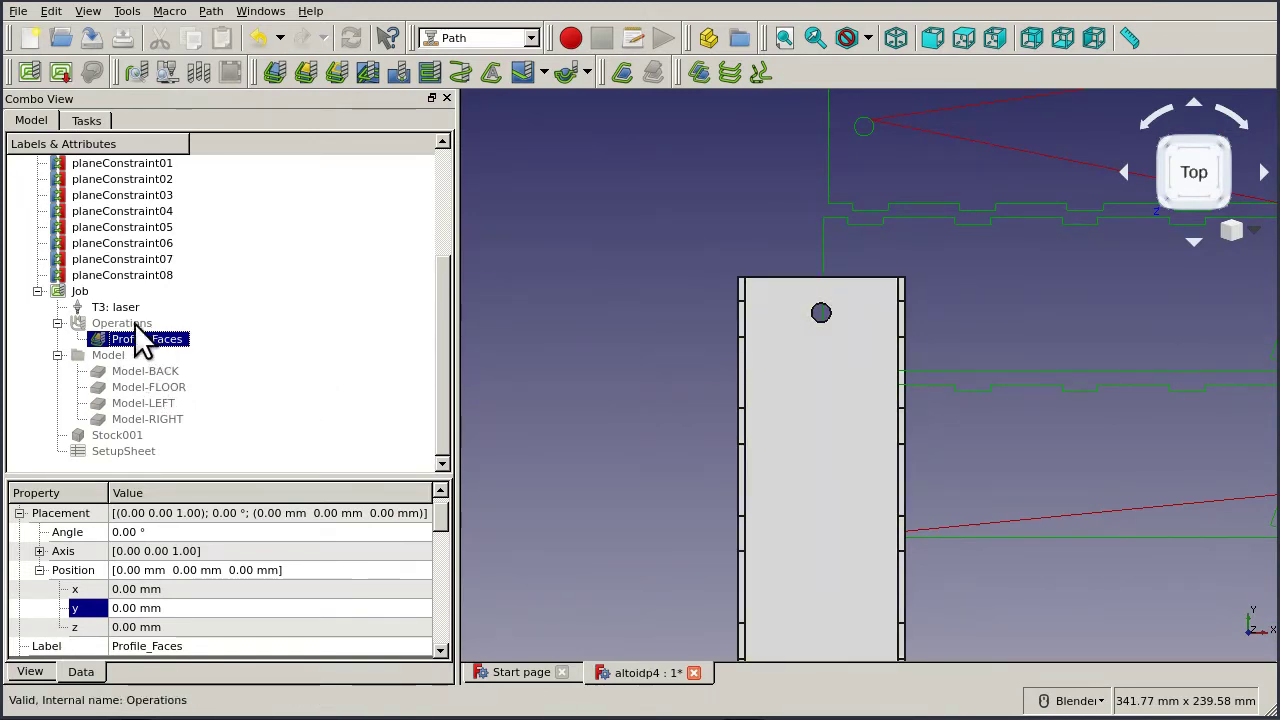
pyautogui.click(222, 14)
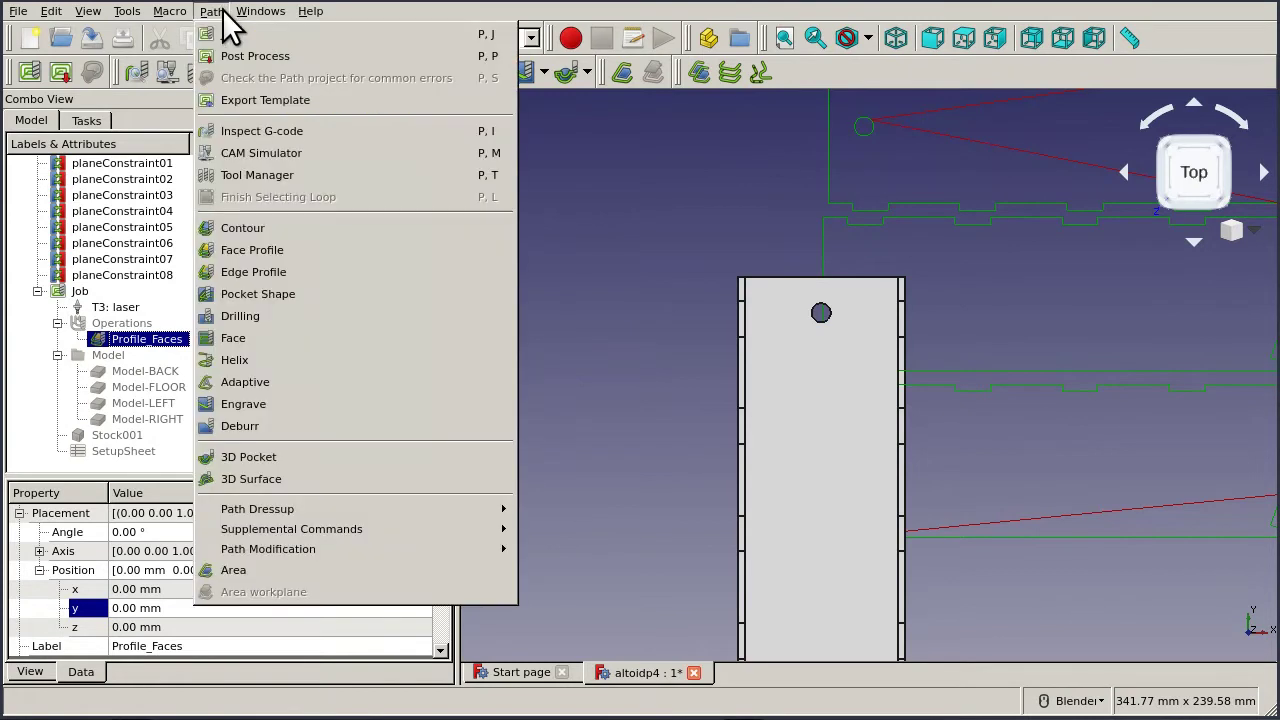
pyautogui.moveTo(352, 508)
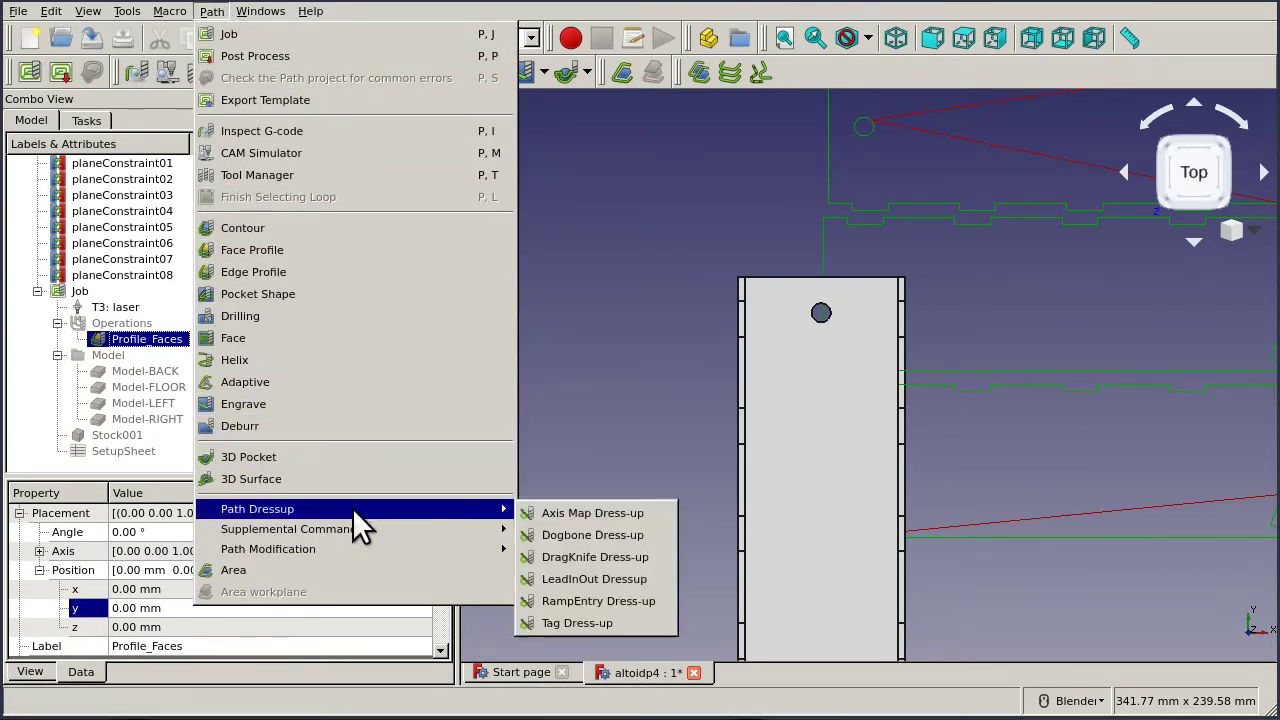
pyautogui.click(647, 538)
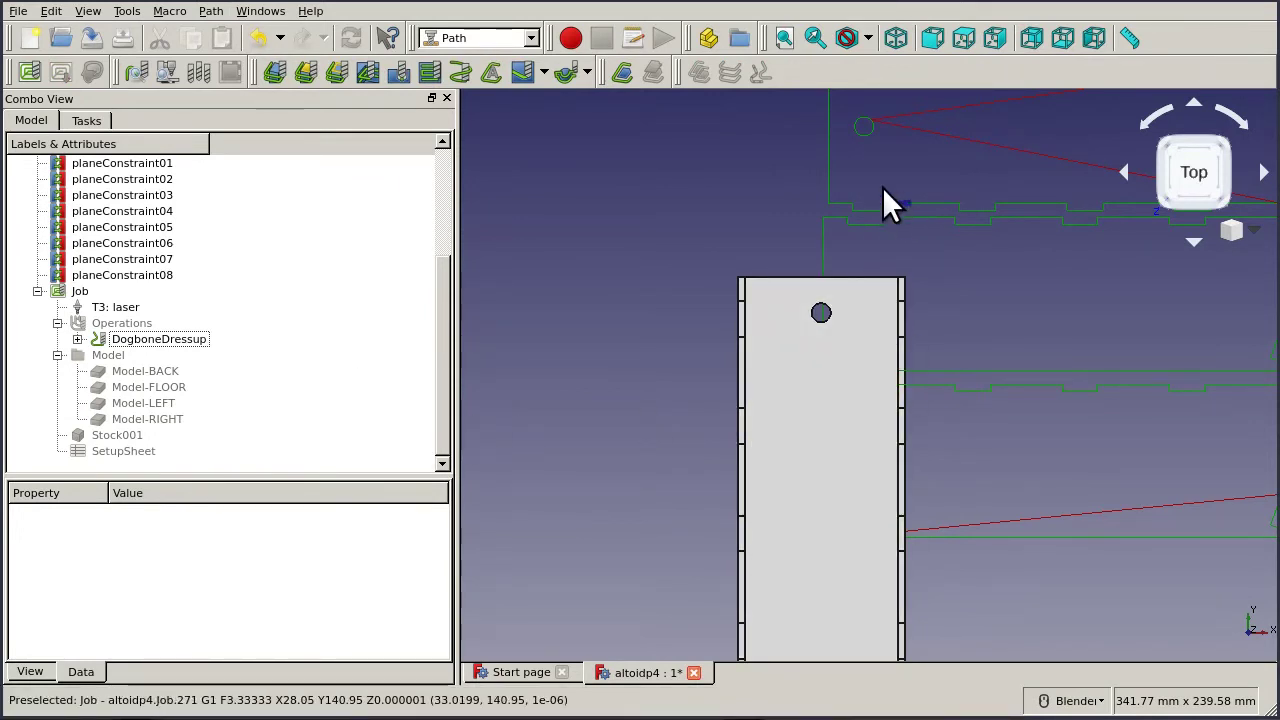
pyautogui.scroll(5, 886, 206)
pyautogui.scroll(5, 810, 237)
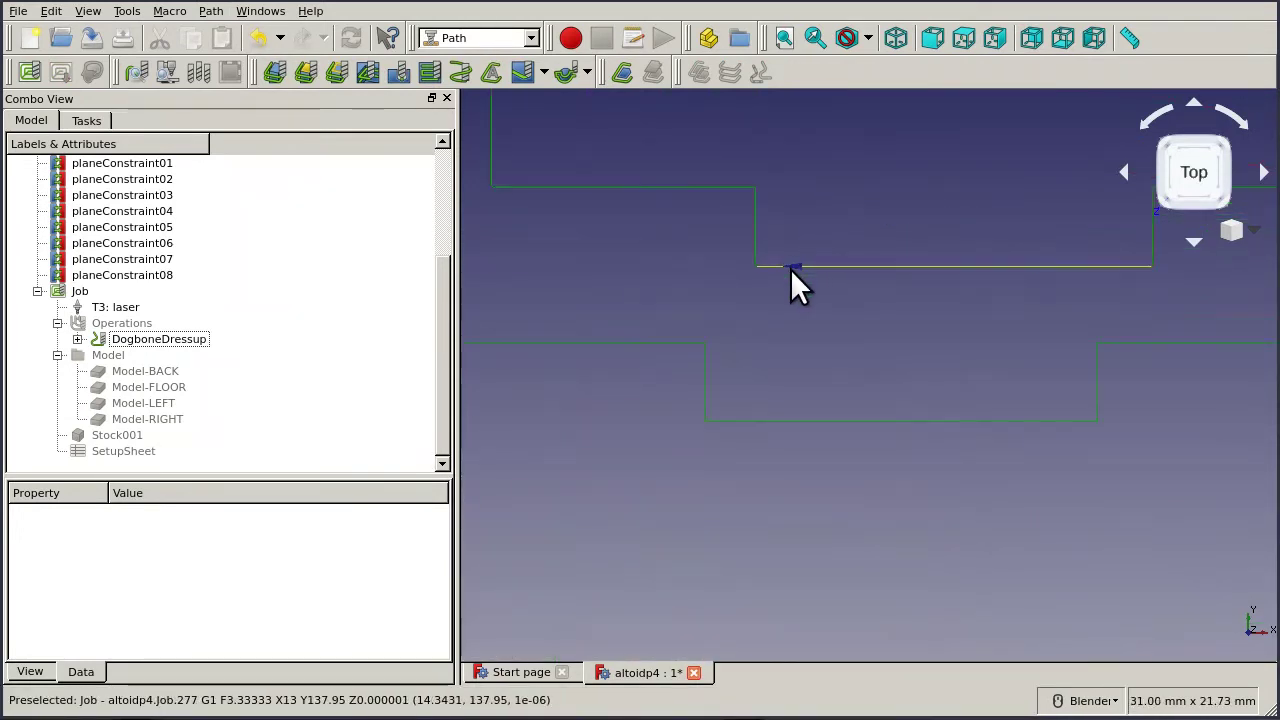
pyautogui.scroll(5, 751, 165)
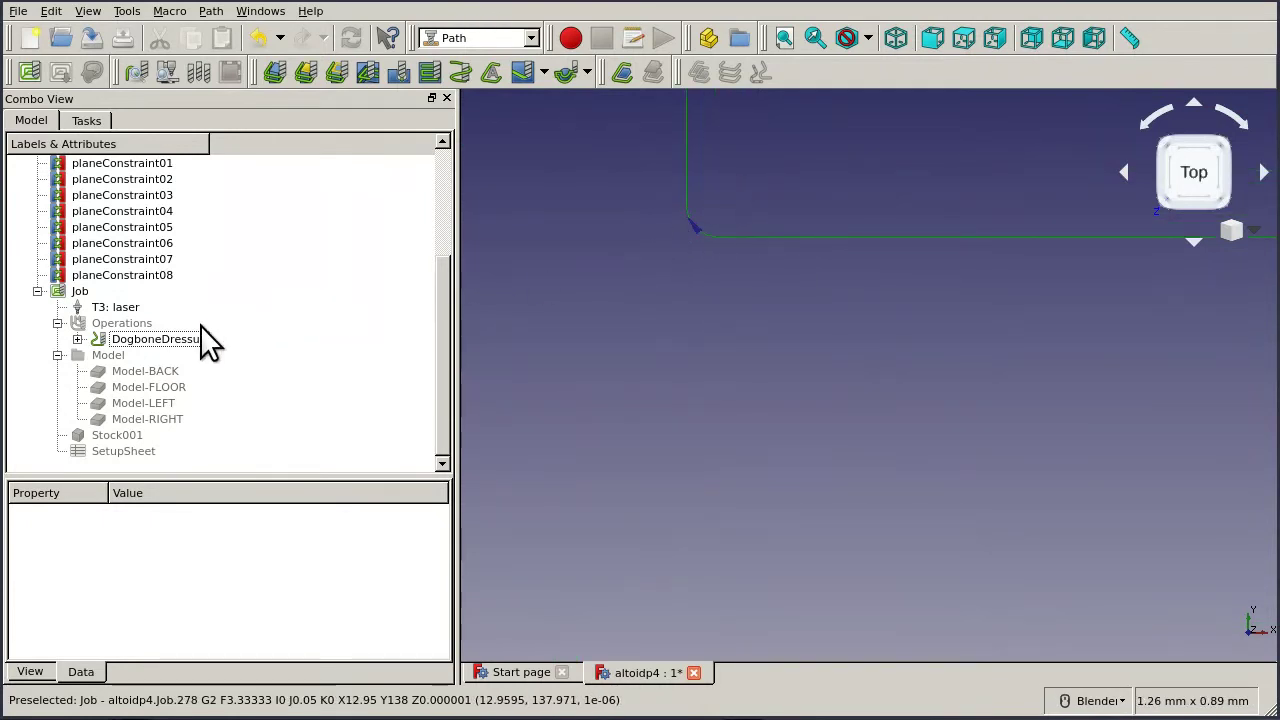
pyautogui.scroll(-7, 851, 323)
pyautogui.scroll(2, 843, 319)
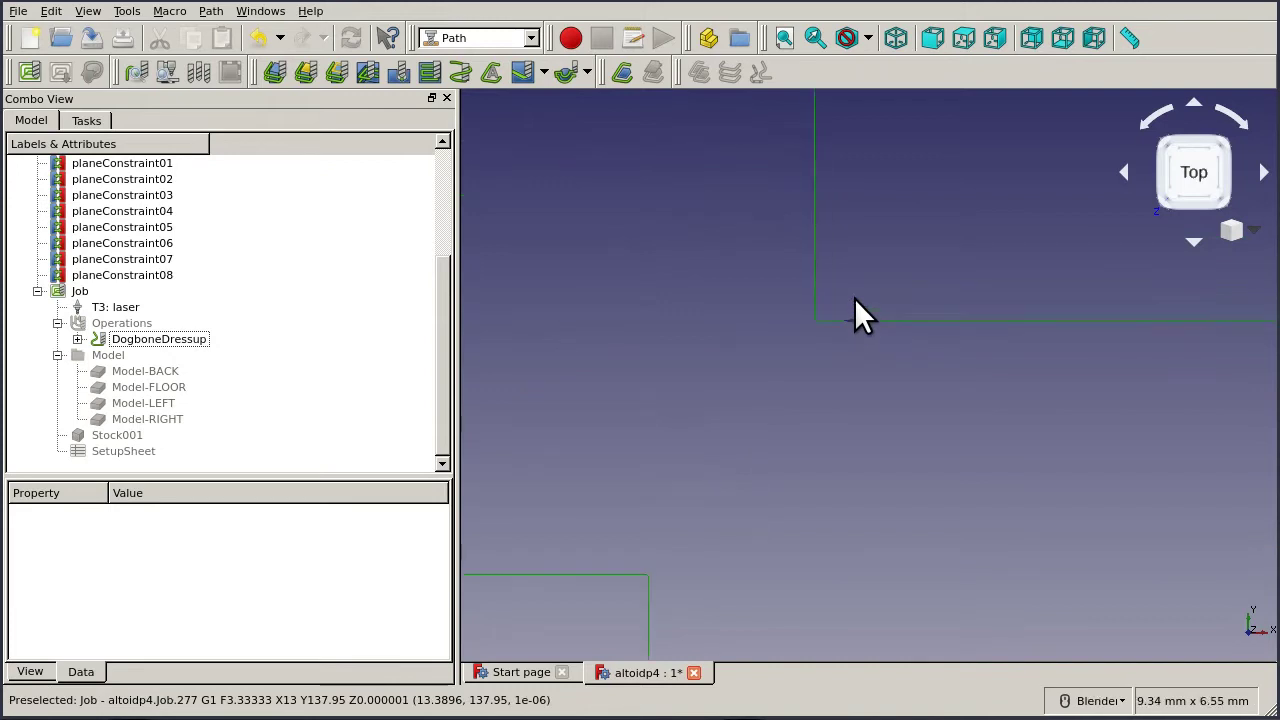
pyautogui.scroll(-2, 857, 314)
pyautogui.scroll(7, 840, 289)
pyautogui.scroll(5, 832, 300)
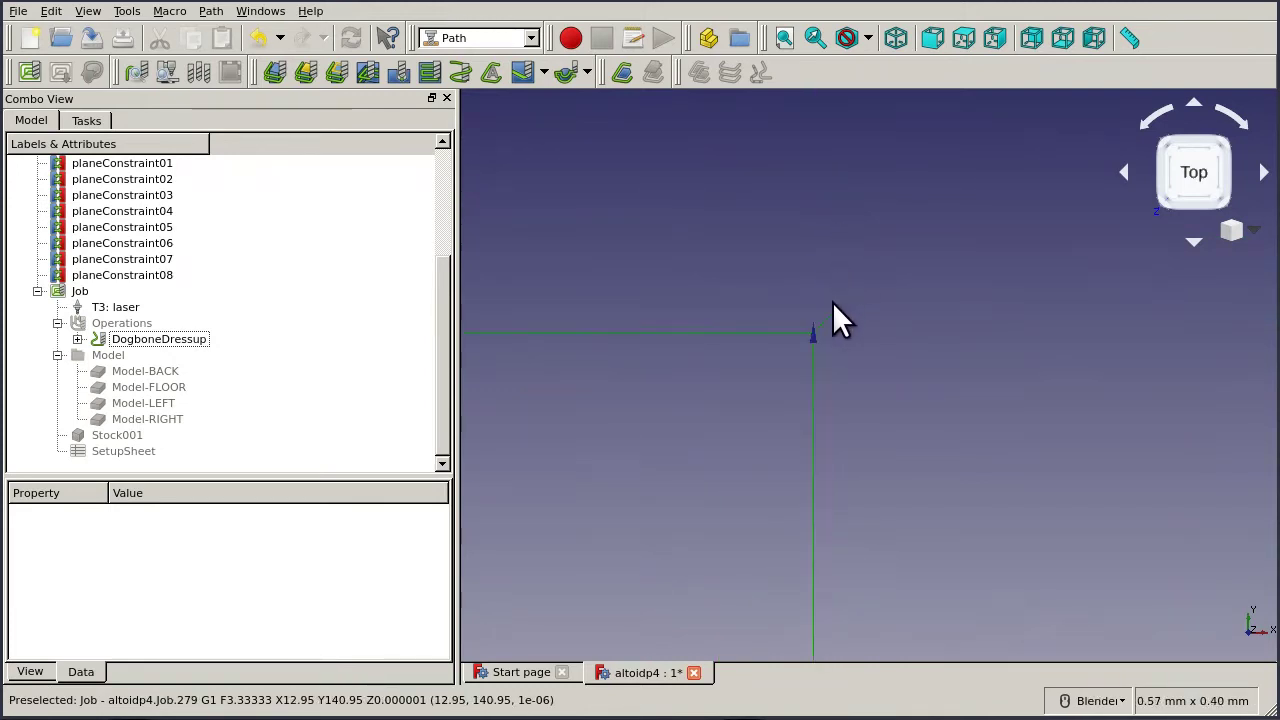
pyautogui.scroll(-4, 790, 270)
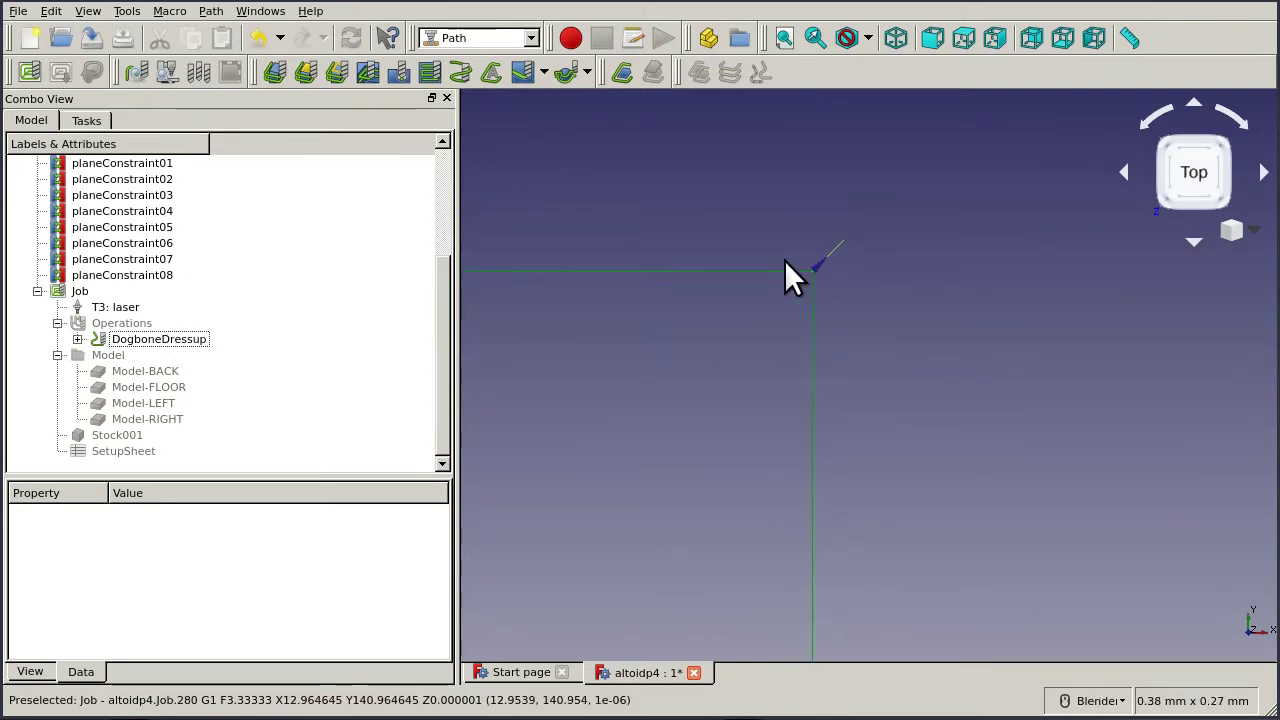
pyautogui.scroll(-1, 880, 215)
pyautogui.scroll(-12, 905, 515)
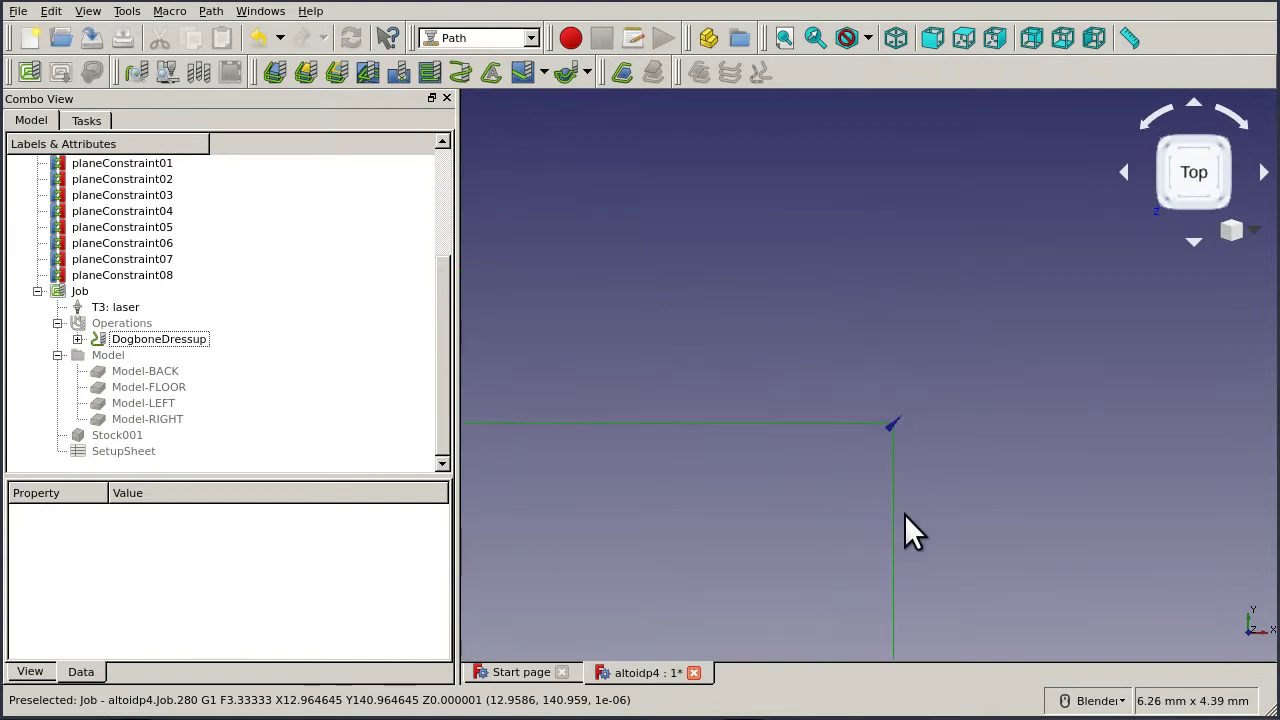
pyautogui.scroll(4, 915, 510)
pyautogui.scroll(7, 918, 470)
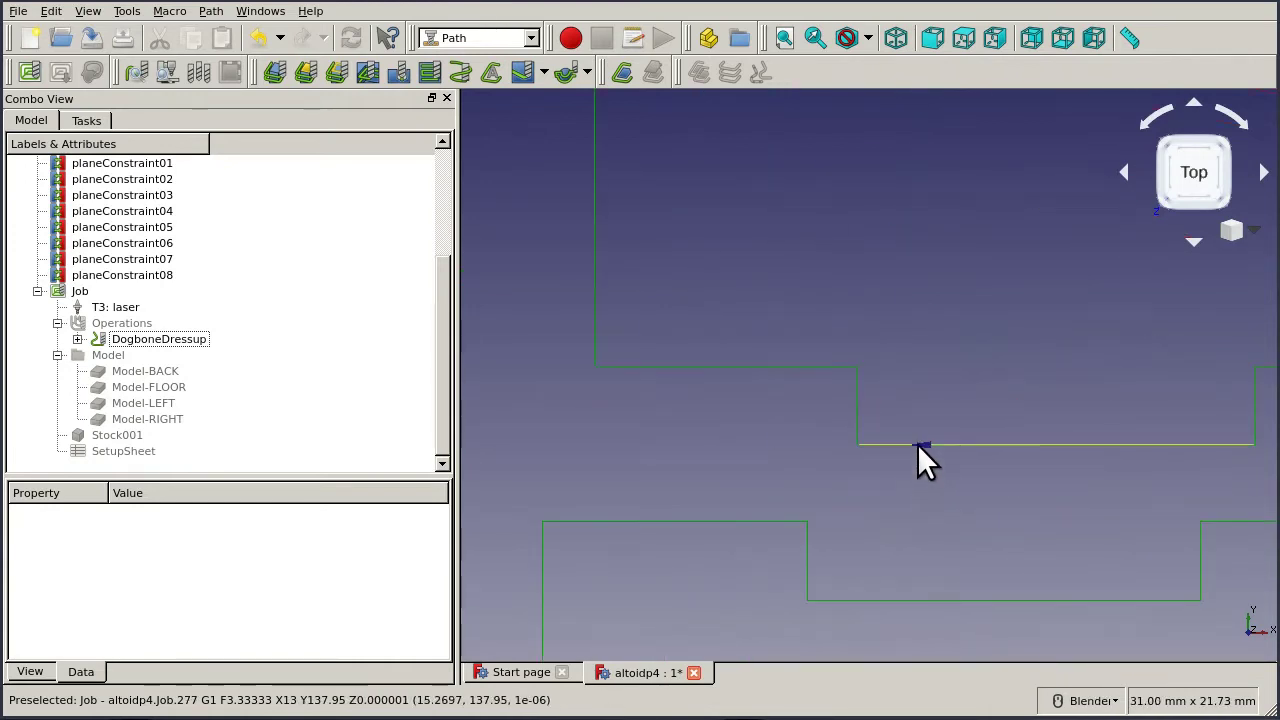
pyautogui.scroll(4, 772, 258)
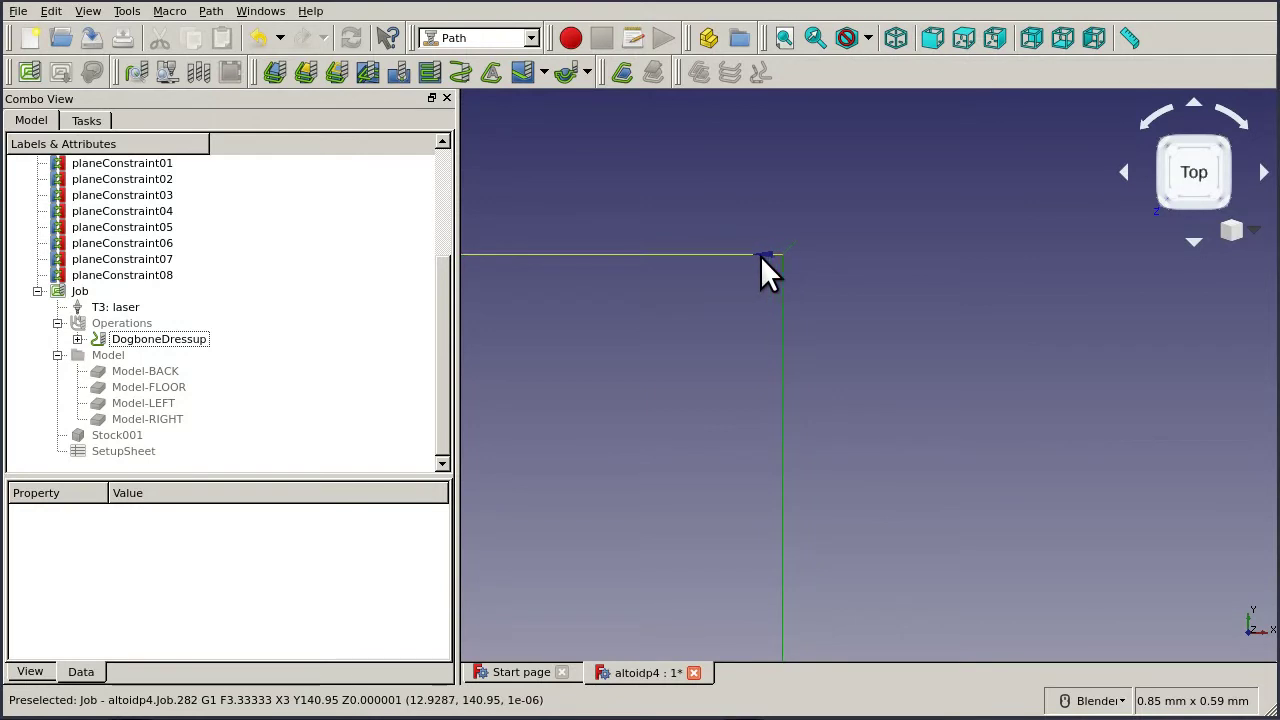
pyautogui.scroll(-6, 826, 288)
pyautogui.scroll(-4, 830, 330)
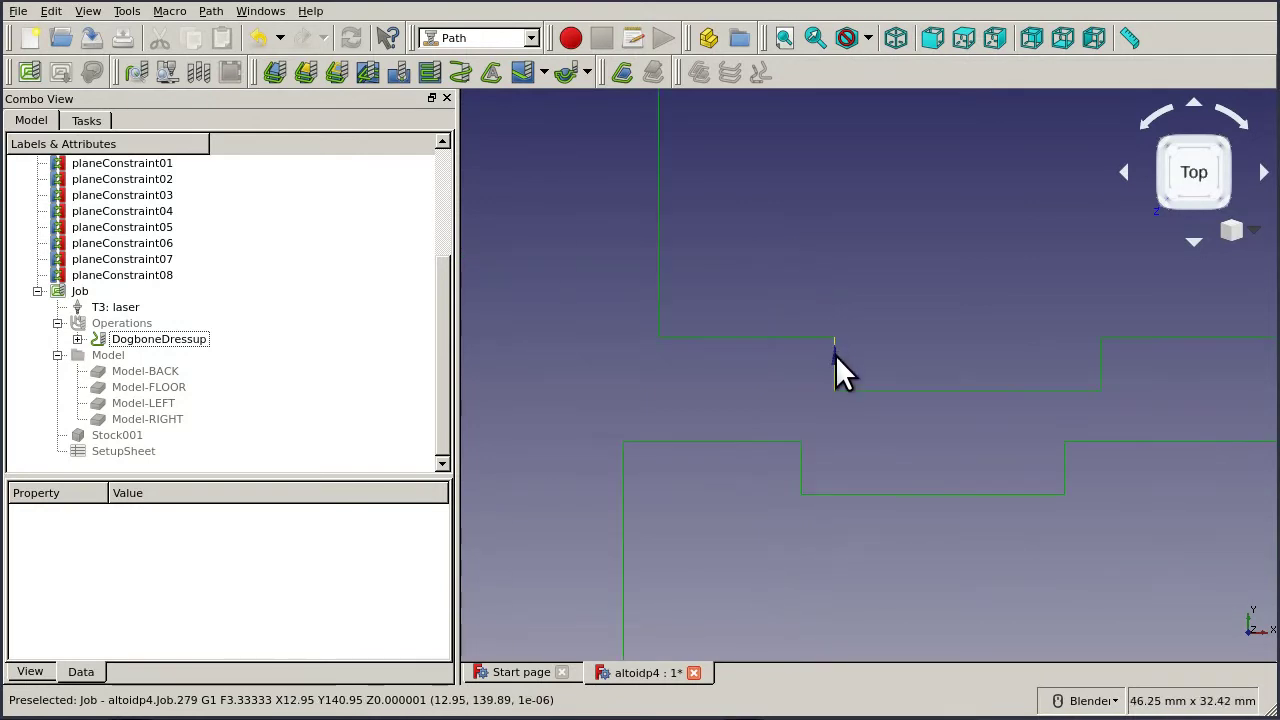
pyautogui.scroll(6, 840, 395)
pyautogui.scroll(5, 730, 323)
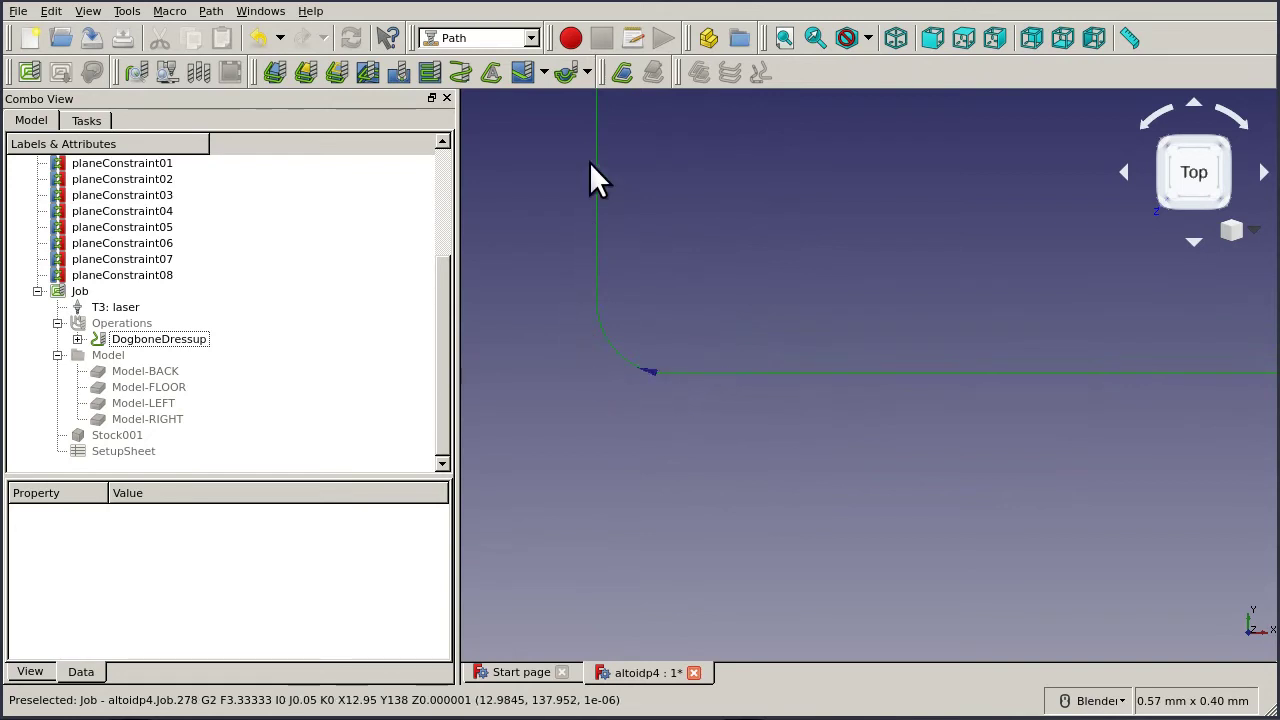
pyautogui.scroll(-10, 640, 389)
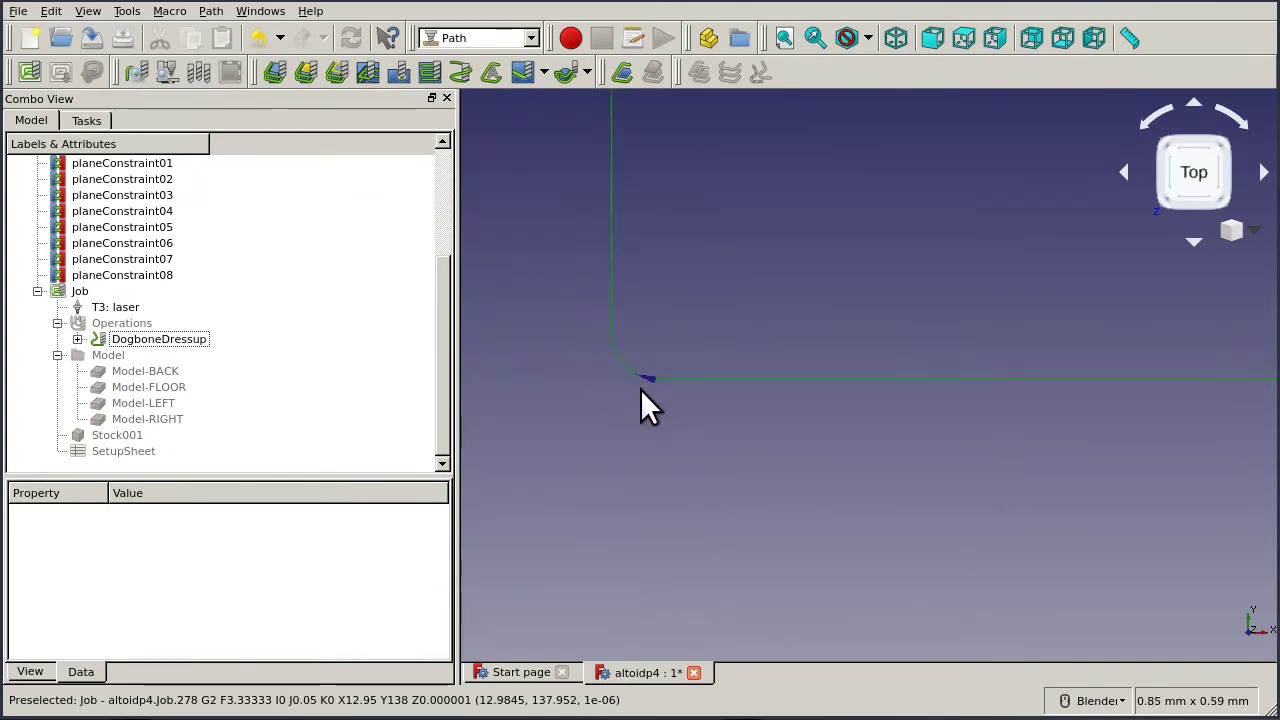
pyautogui.scroll(-5, 705, 450)
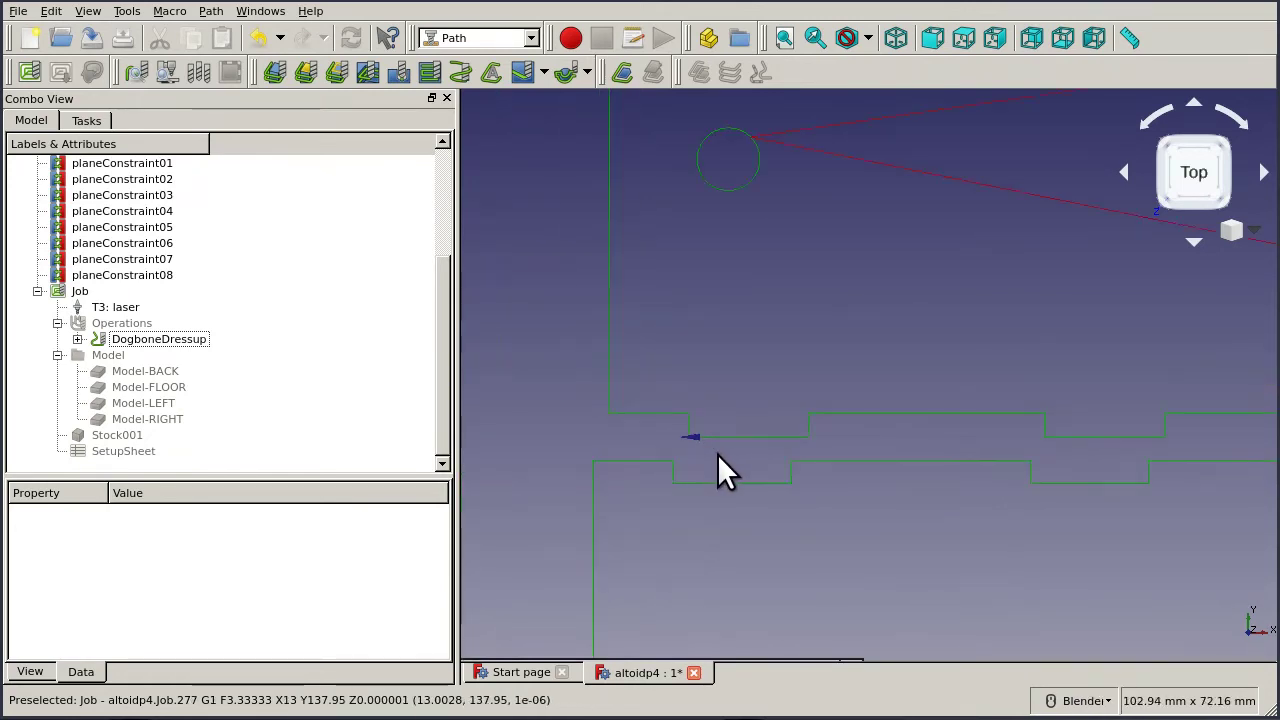
# Select the Job in the model tree to show its properties.
pyautogui.scroll(10, 766, 340)
pyautogui.click(660, 536)
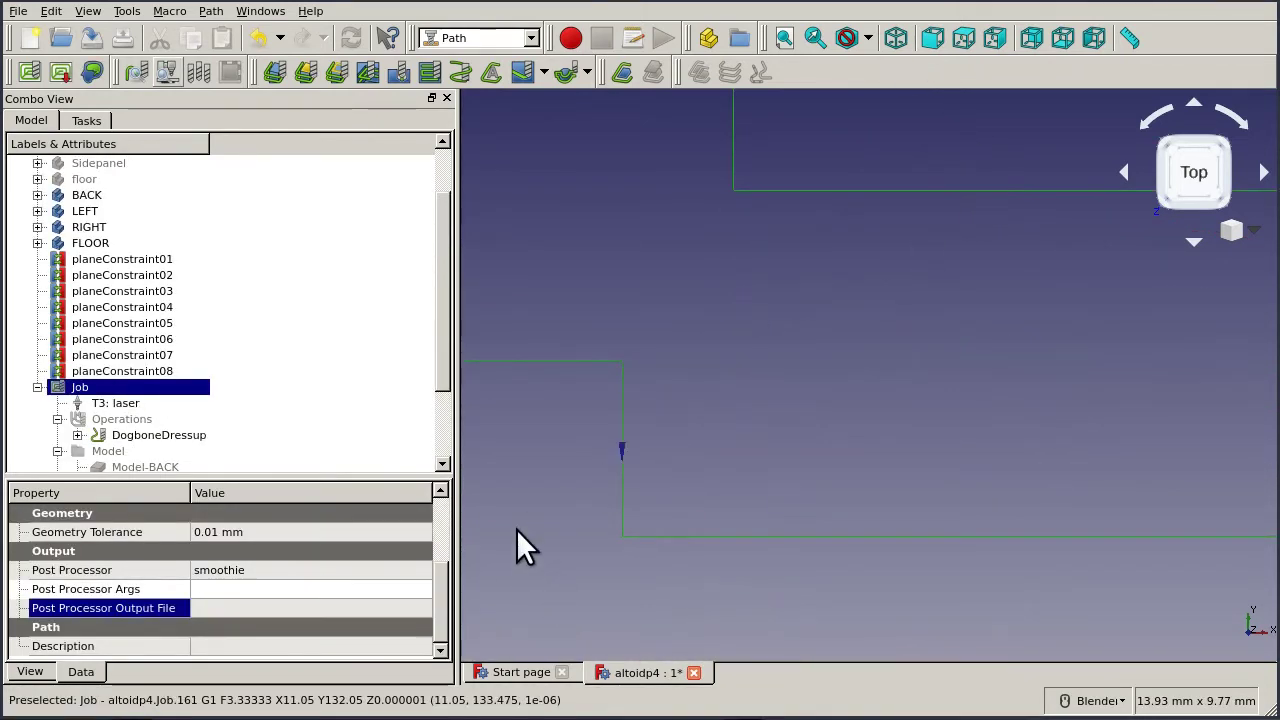
pyautogui.click(785, 40)
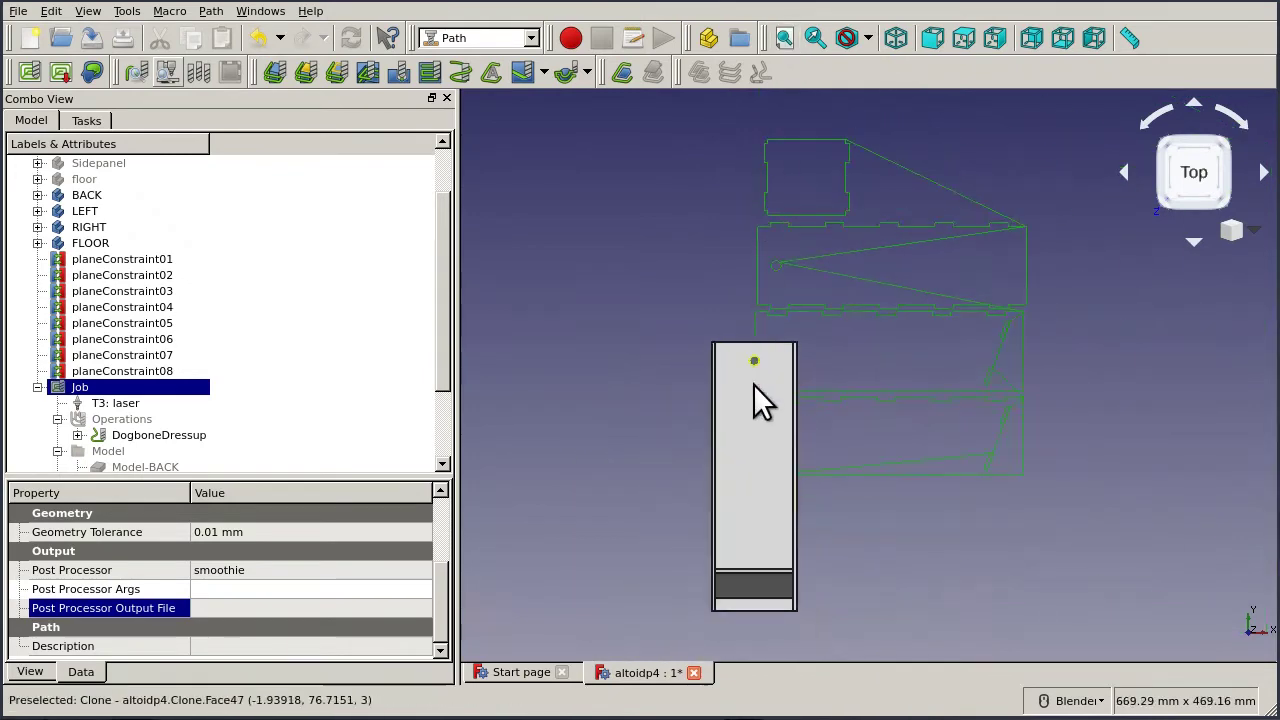
pyautogui.moveTo(910, 572); pyautogui.dragTo(651, 574, button='middle')
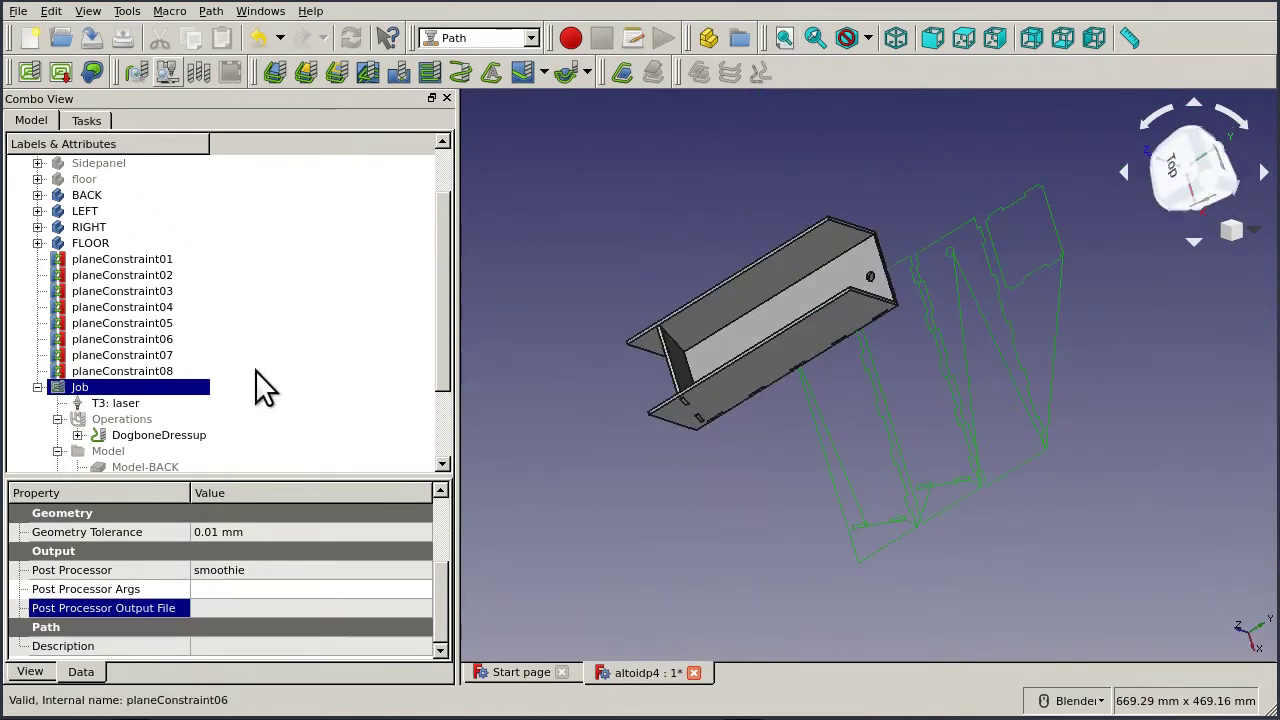
pyautogui.click(90, 419)
pyautogui.click(88, 389)
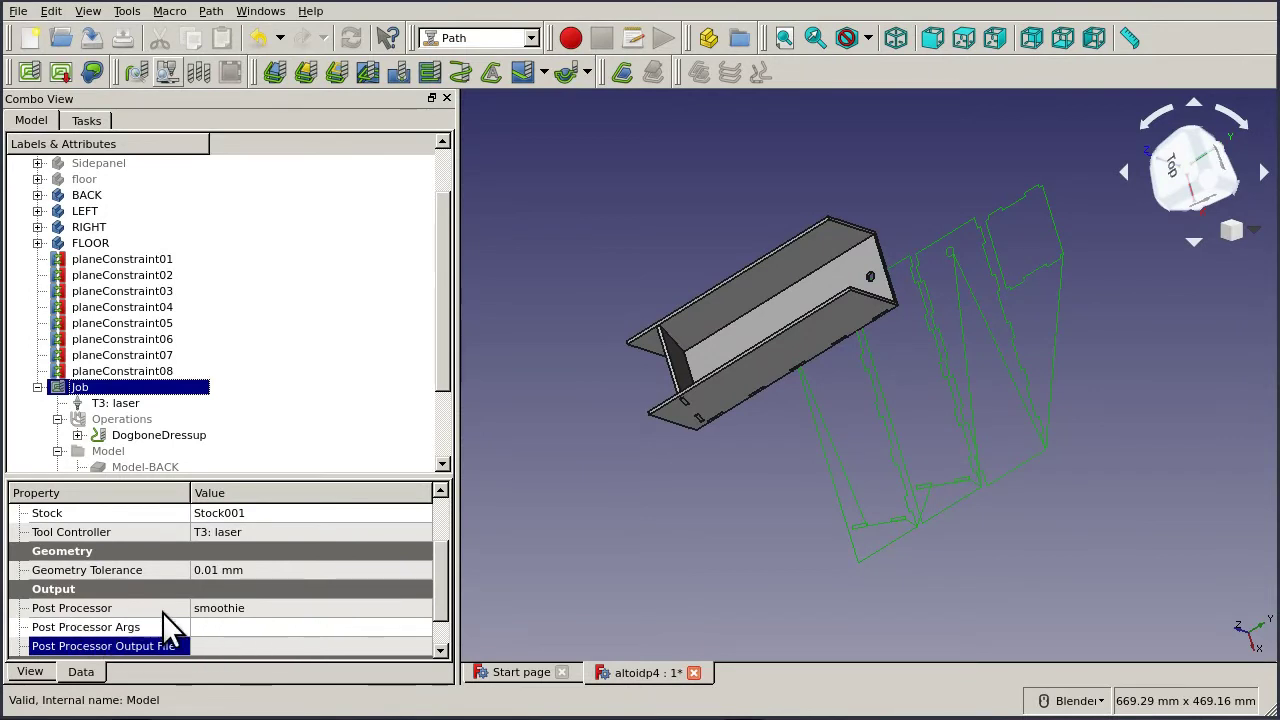
# Keep the smoothie post processor and set the output file to altoid.ngc.
pyautogui.click(279, 608)
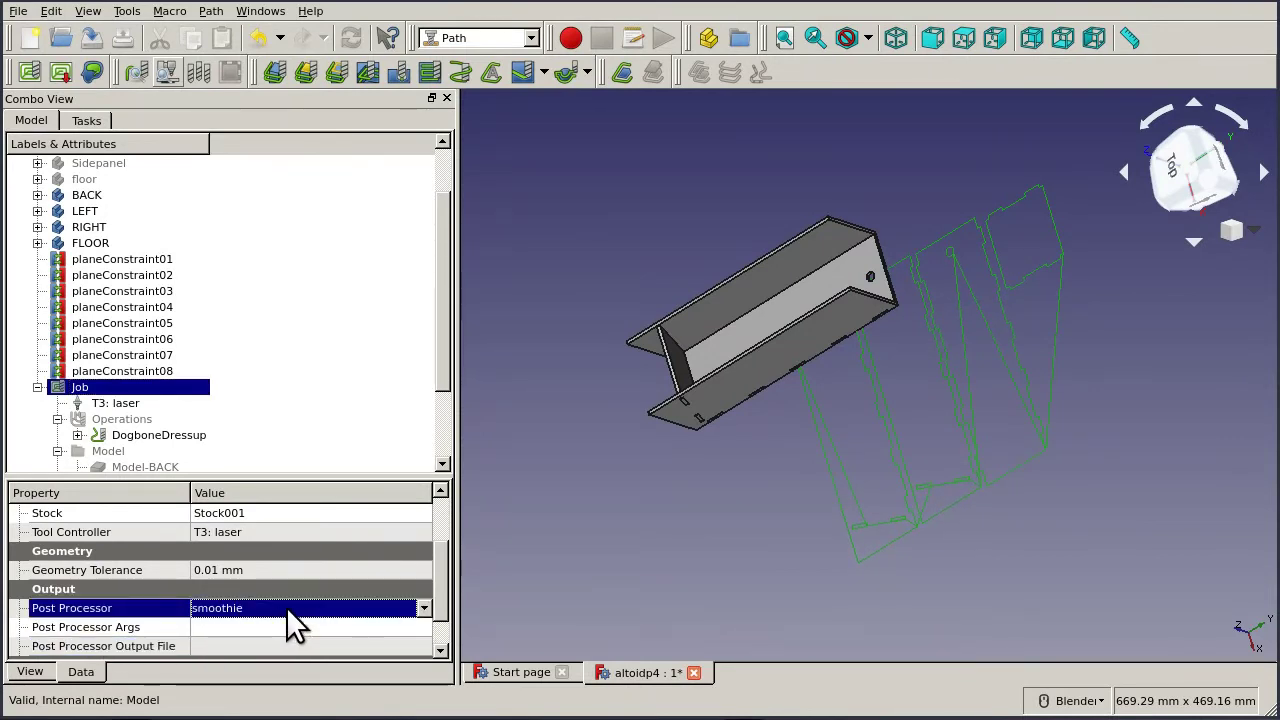
pyautogui.click(445, 564)
pyautogui.moveTo(446, 566); pyautogui.dragTo(445, 587)
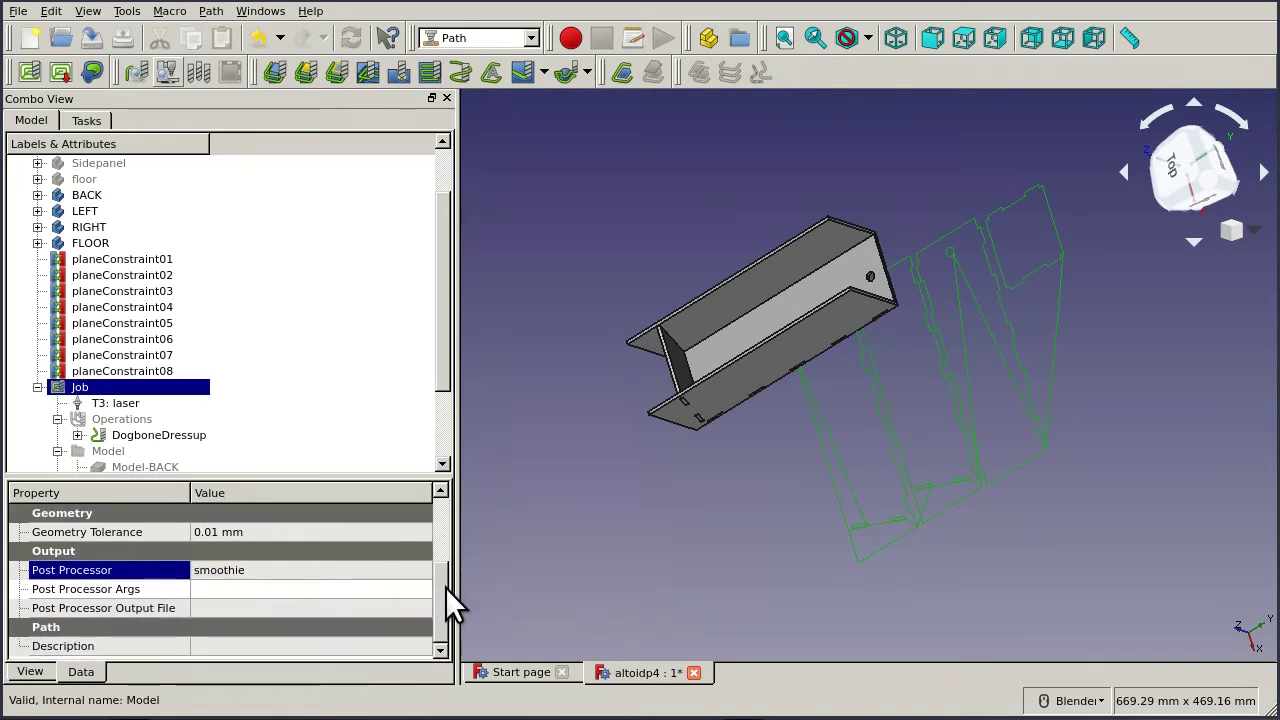
pyautogui.click(275, 608)
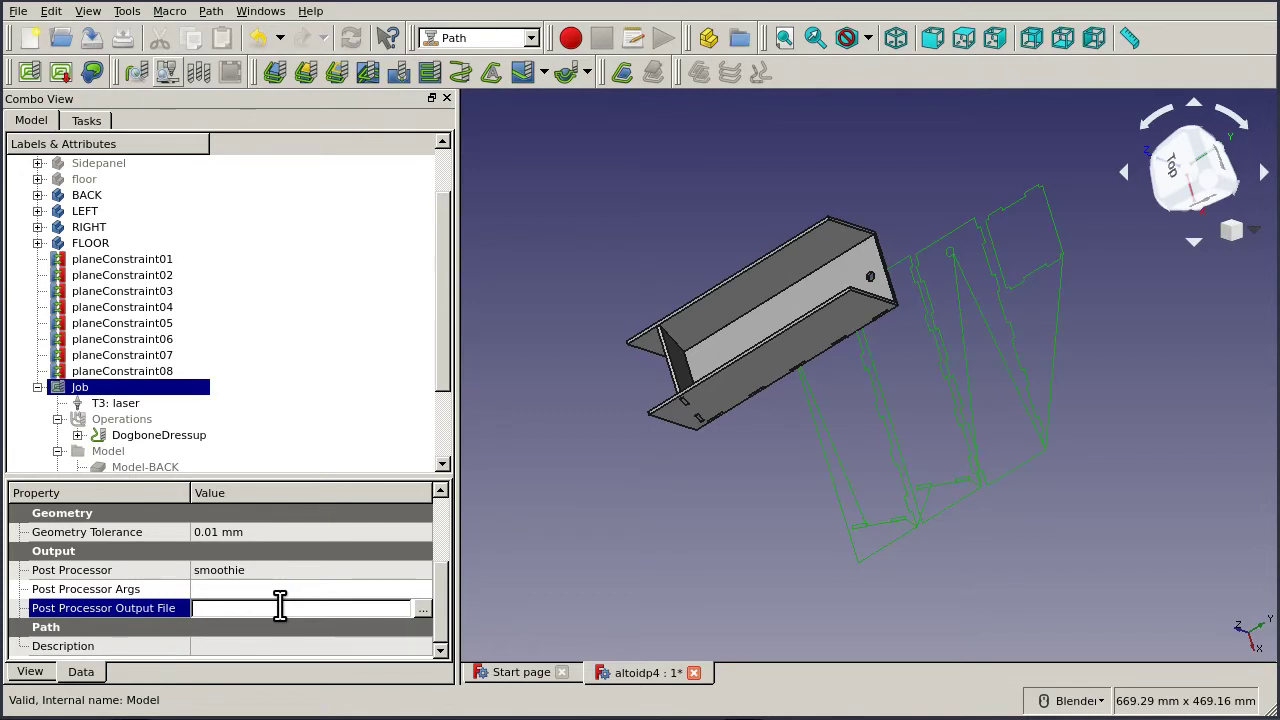
pyautogui.write('altoid')
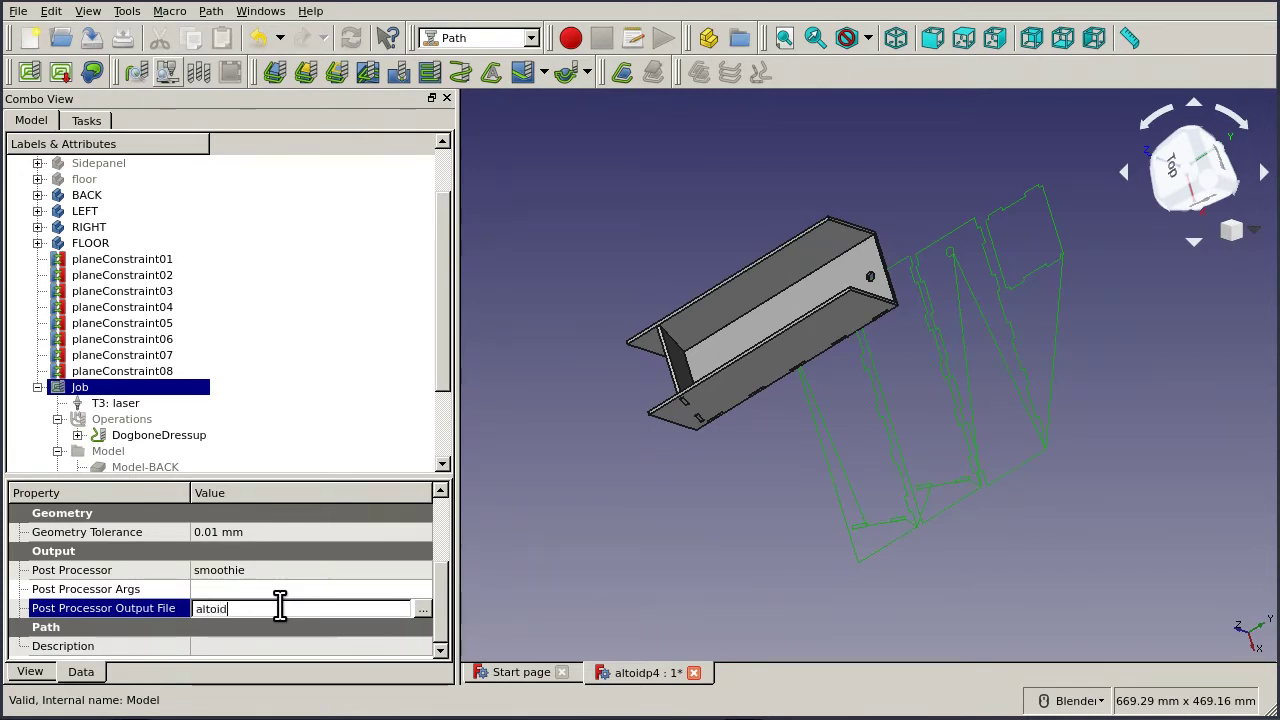
pyautogui.write('.ngc')
pyautogui.click(335, 589)
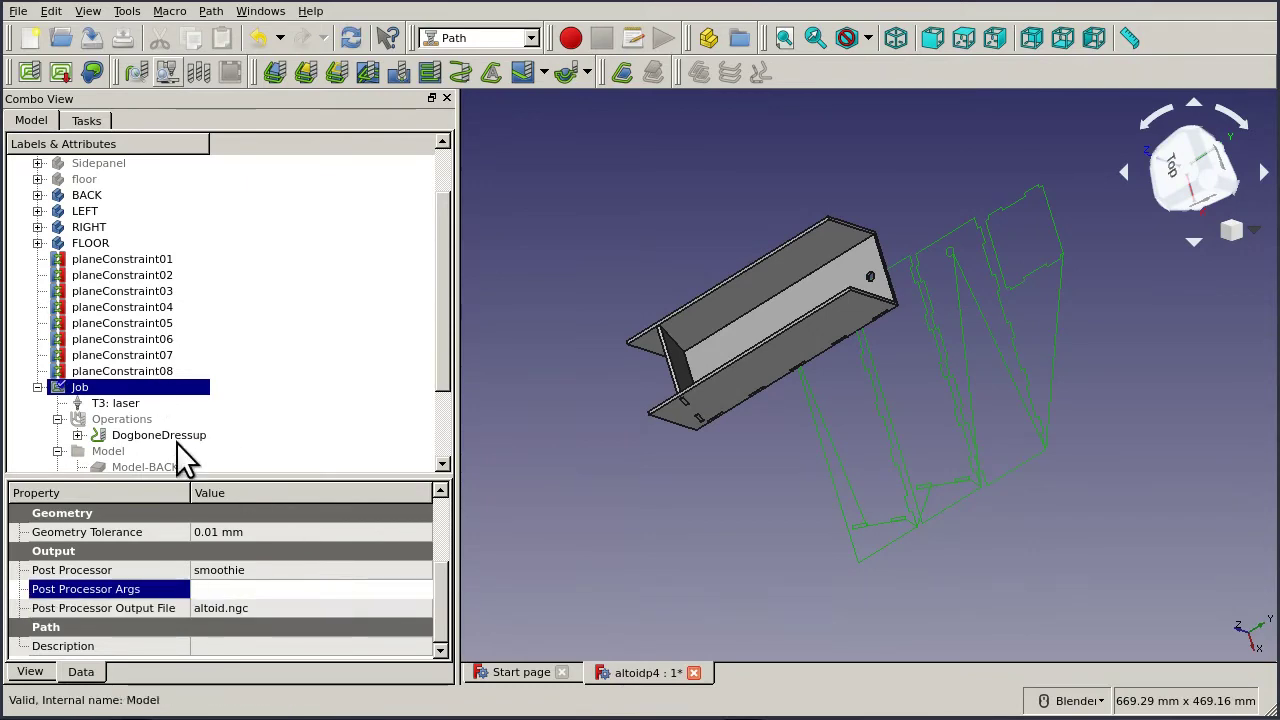
# Post-process the Job, save the G-code as altoid.ngc, and review the listing.
pyautogui.click(68, 68)
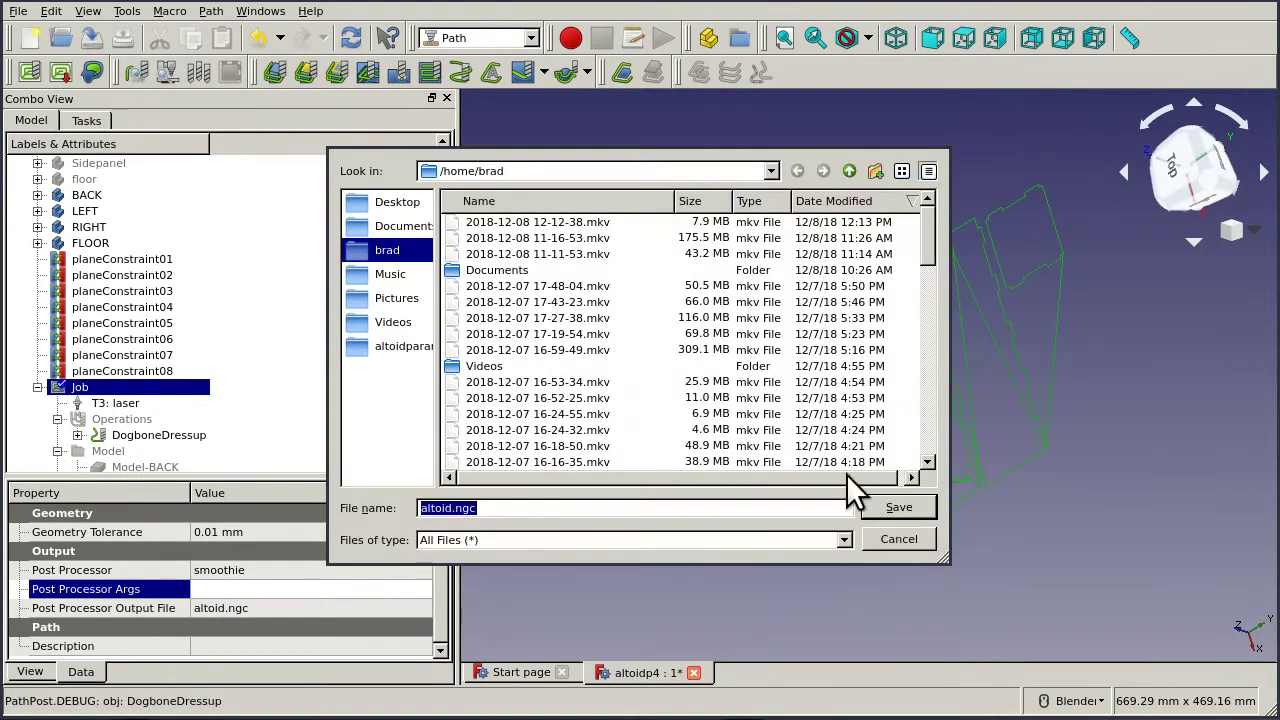
pyautogui.click(899, 509)
pyautogui.scroll(-15, 856, 458)
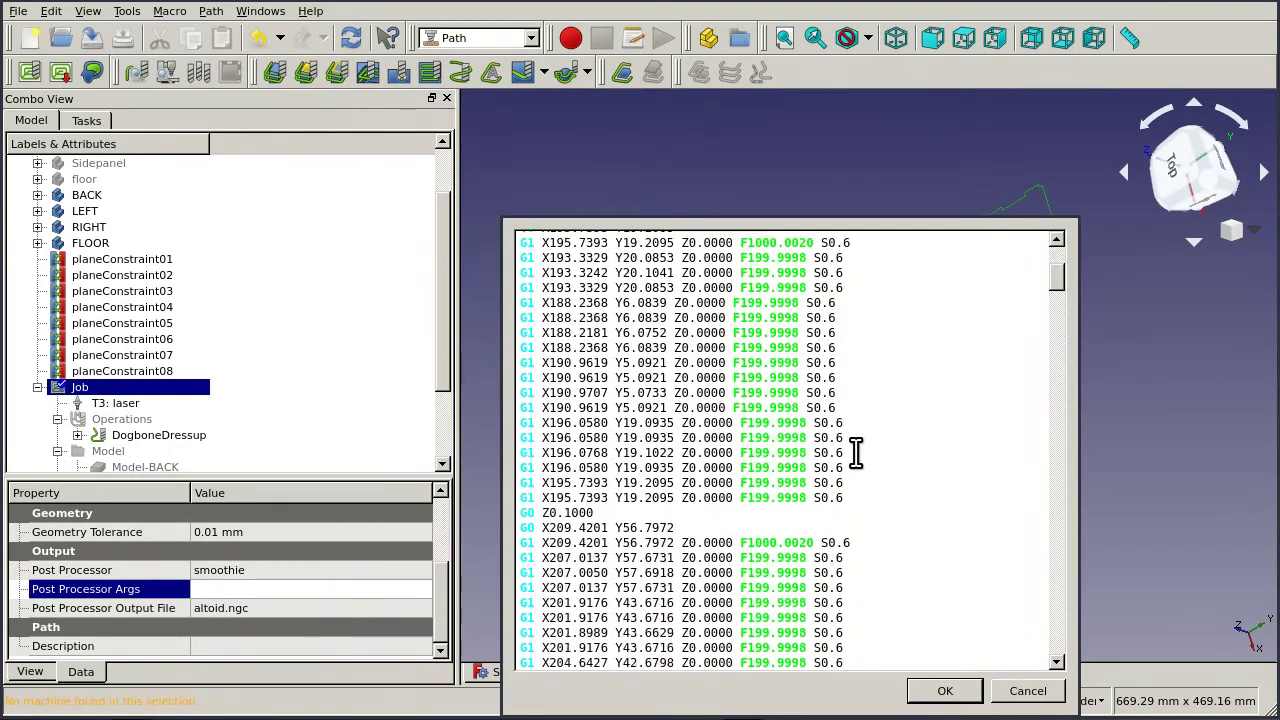
pyautogui.scroll(4, 856, 458)
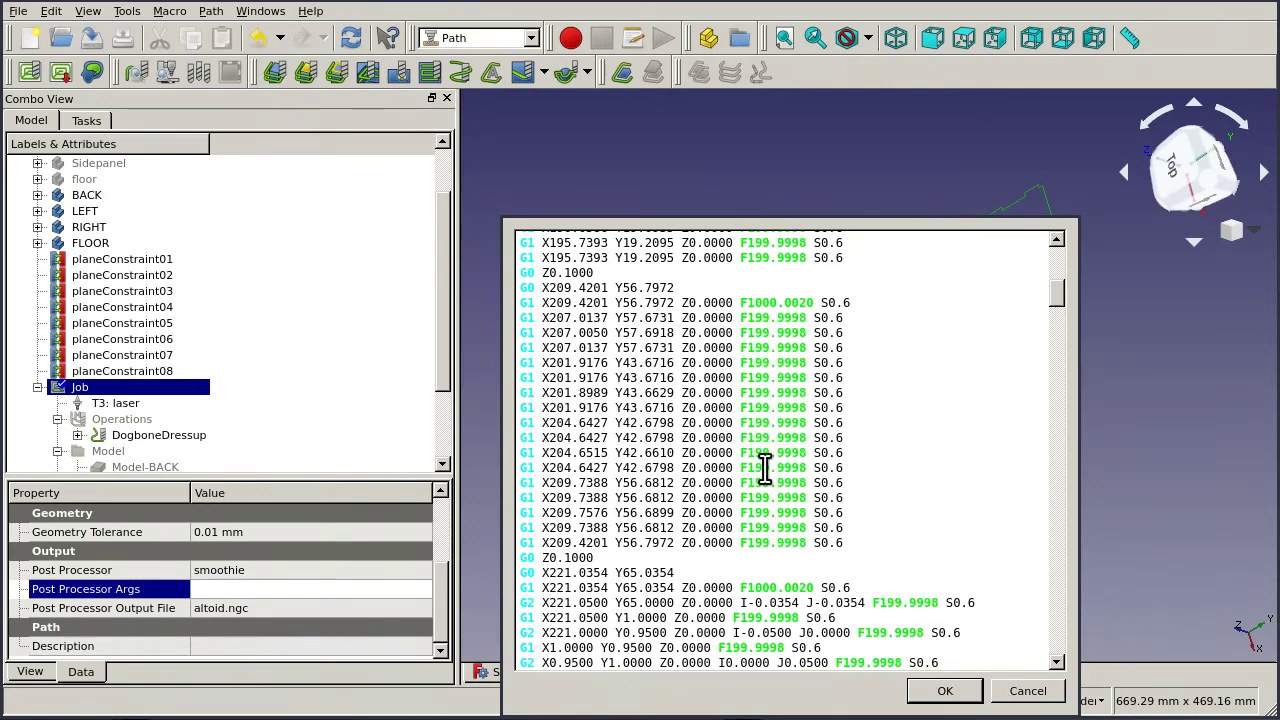
pyautogui.click(963, 696)
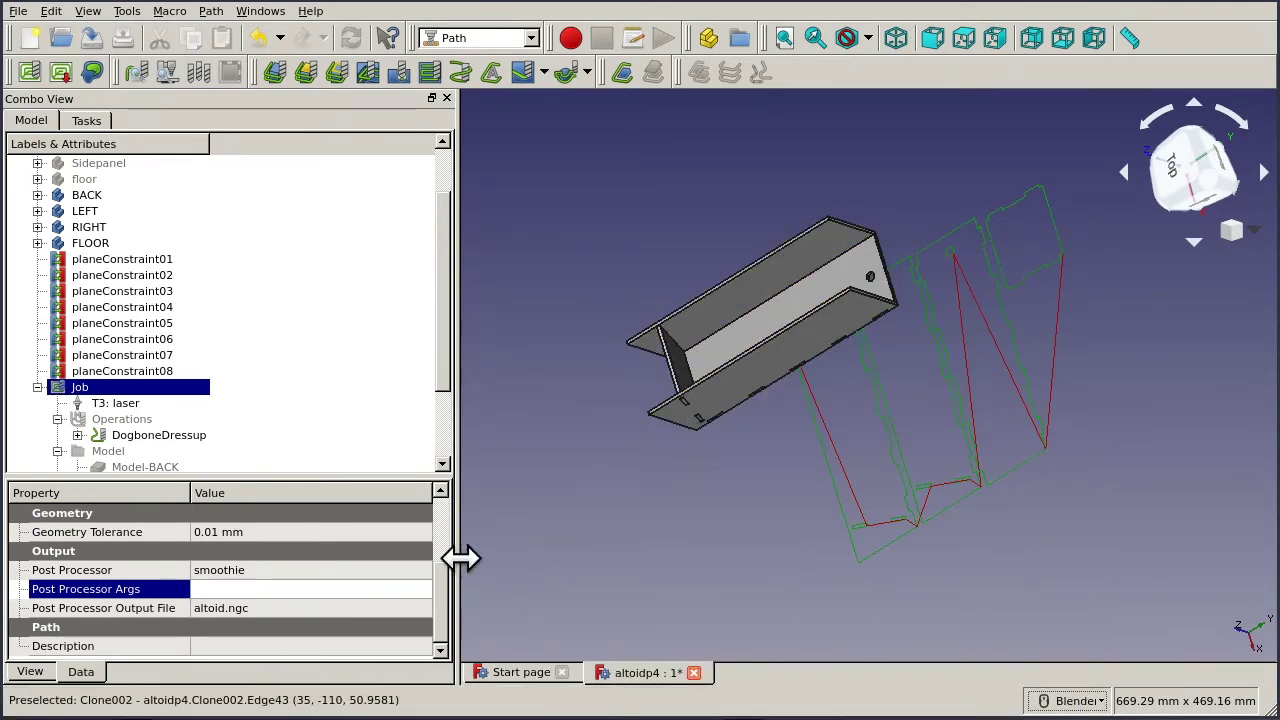